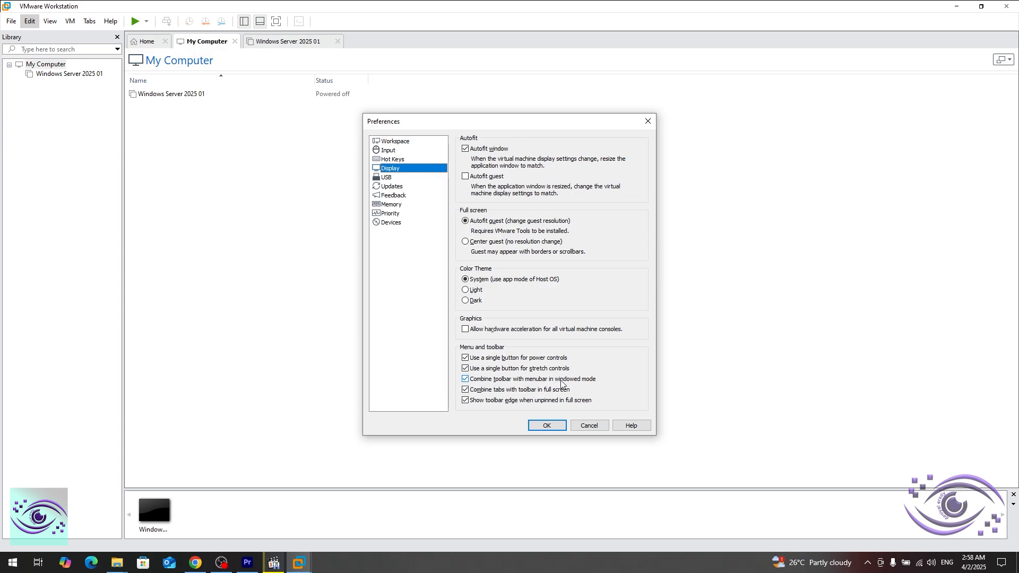
- Review the full-screen toolbar option in the display preferences, then the USB connection and software update preferences
left_click(465, 388)
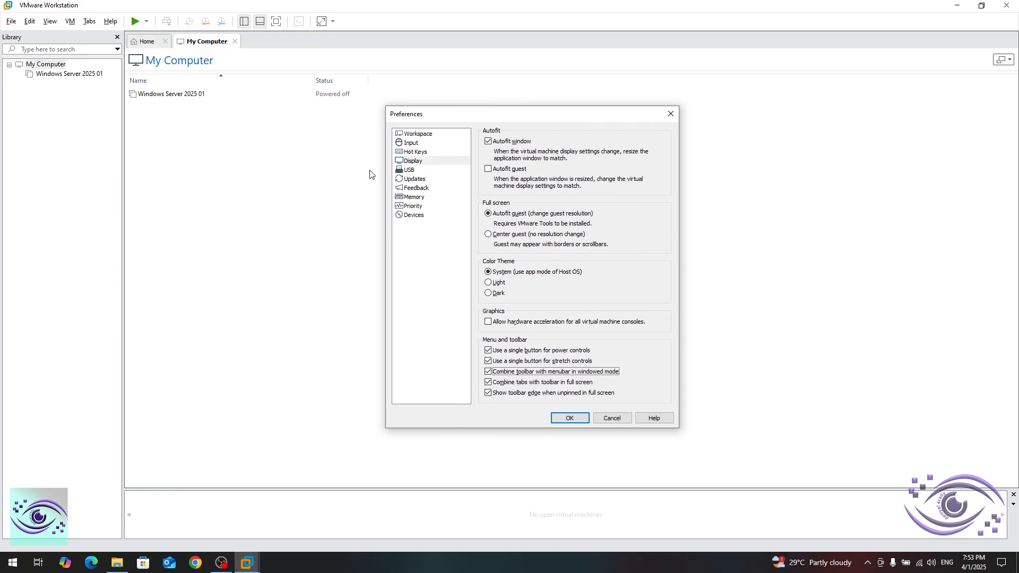
left_click(415, 171)
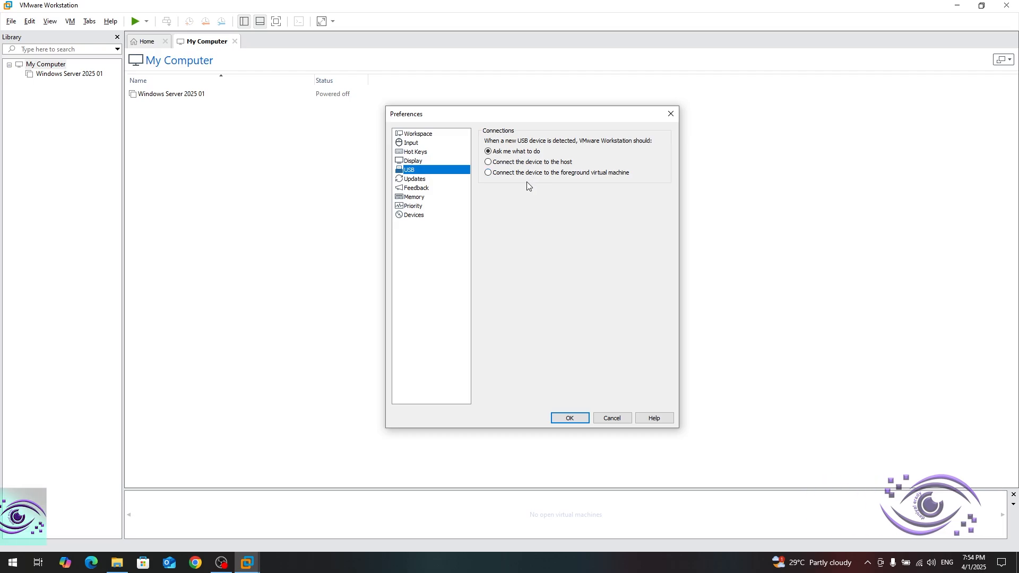
left_click(421, 181)
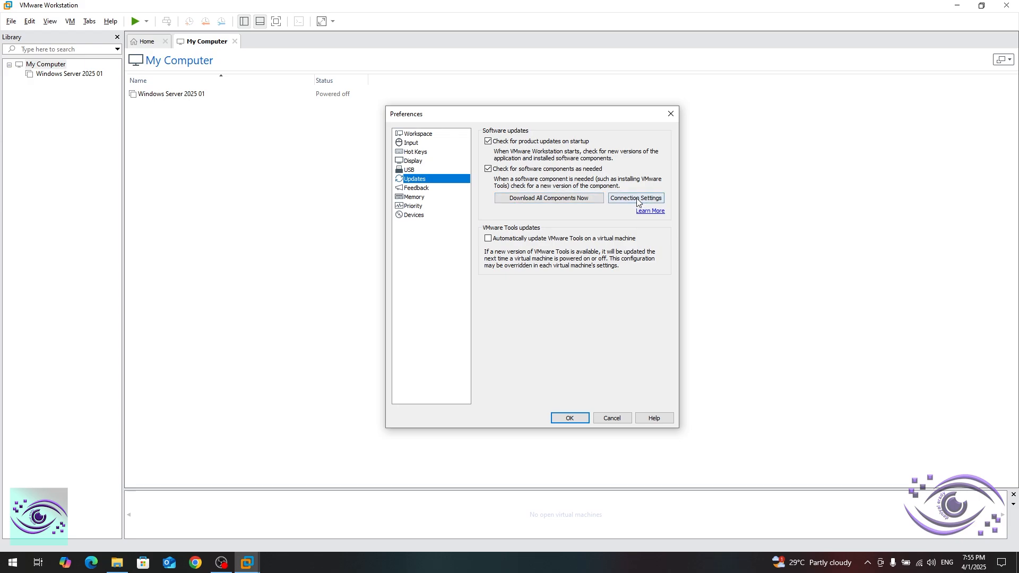
- Open the connection settings for software updates and examine the update server address
left_click(613, 199)
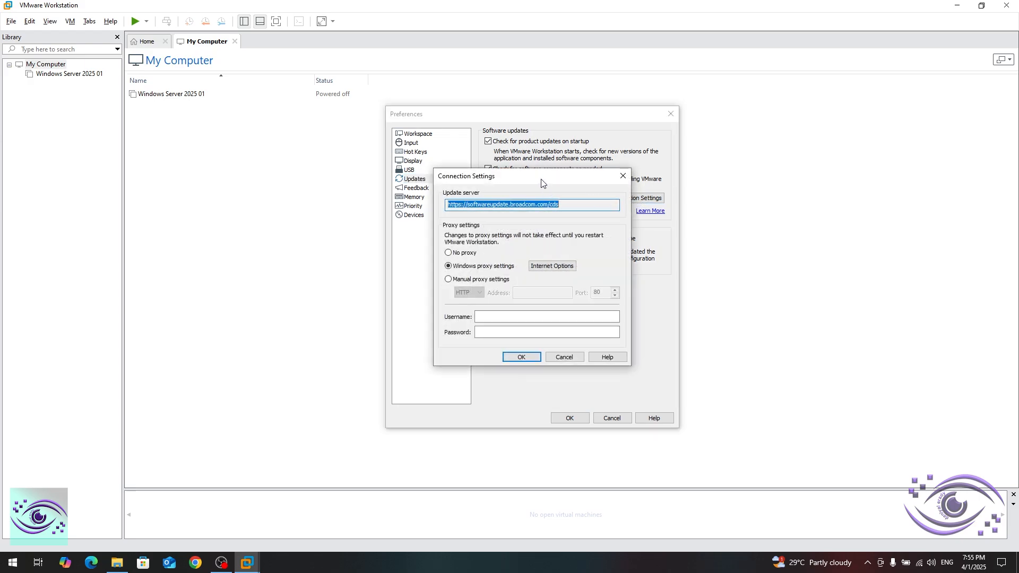
left_click_drag(539, 183, 513, 193)
left_click(505, 215)
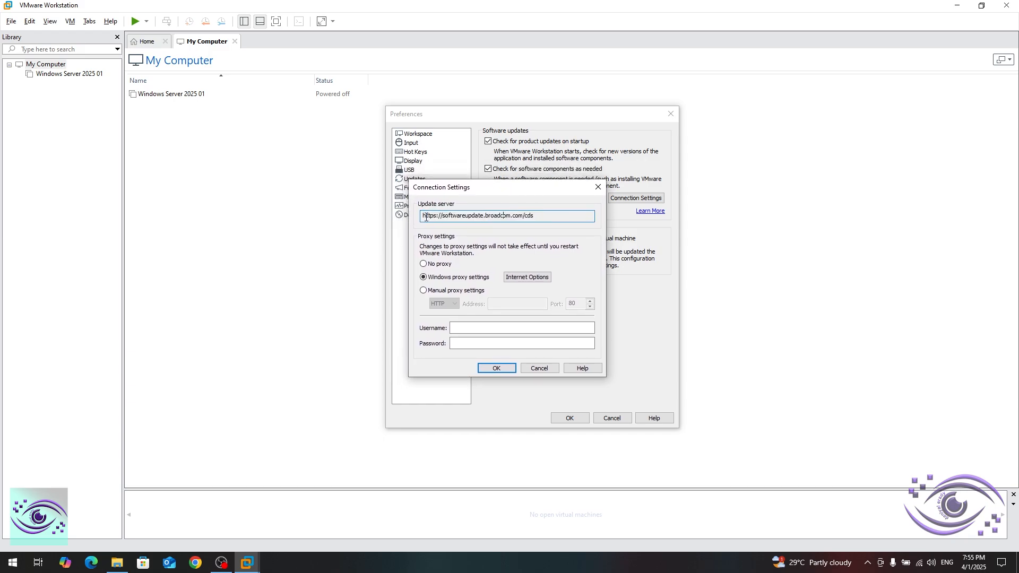
left_click_drag(425, 217, 578, 215)
left_click(573, 217)
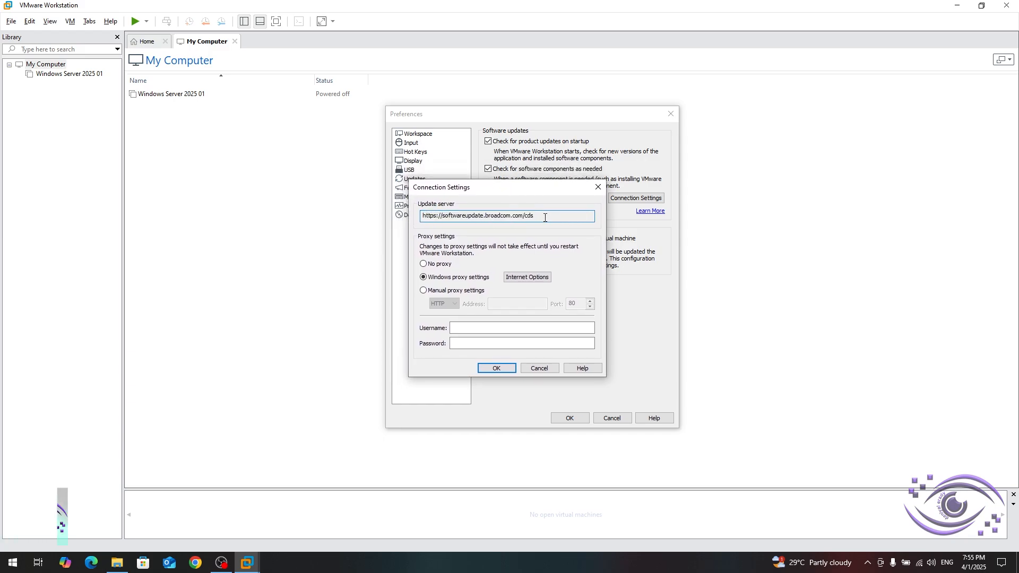
left_click_drag(507, 188, 441, 182)
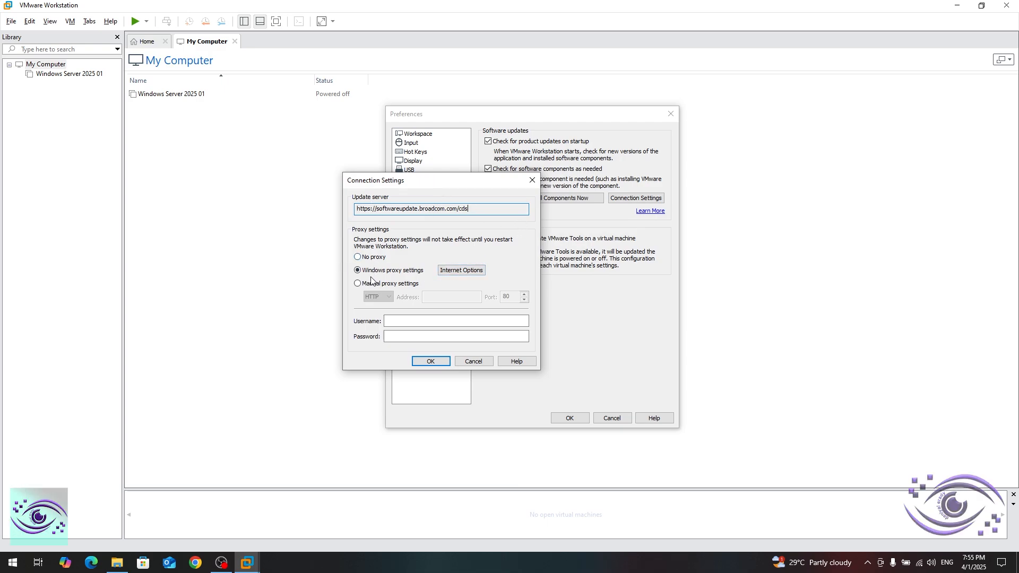
- View the Windows Internet Properties behind the proxy settings and close them
left_click(466, 272)
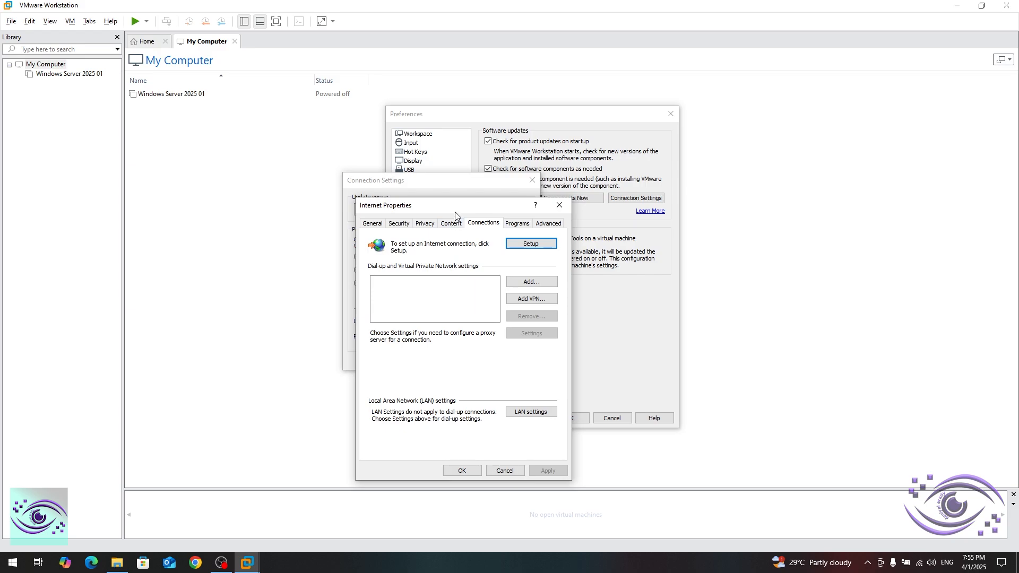
left_click_drag(455, 214, 835, 155)
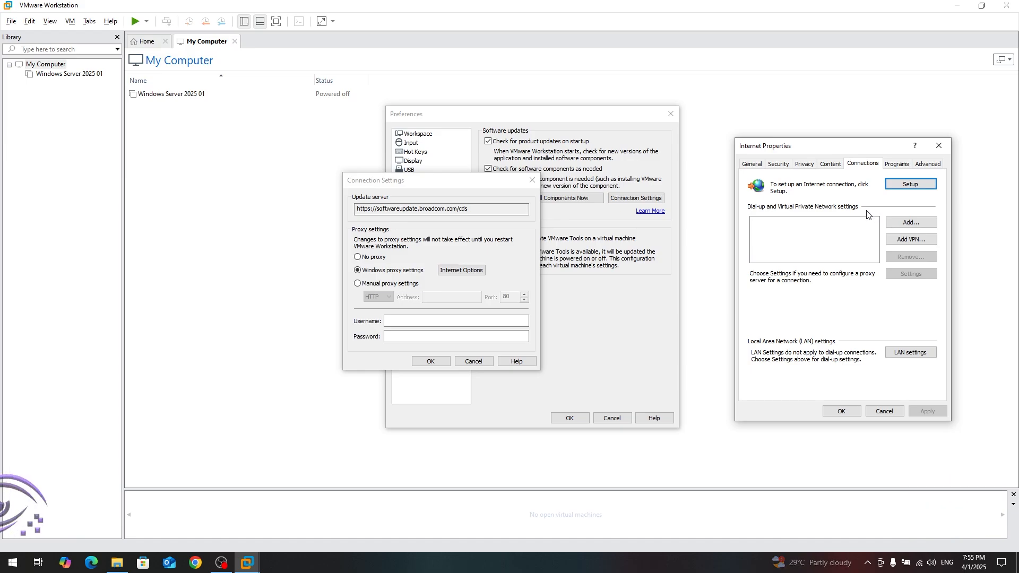
left_click(843, 411)
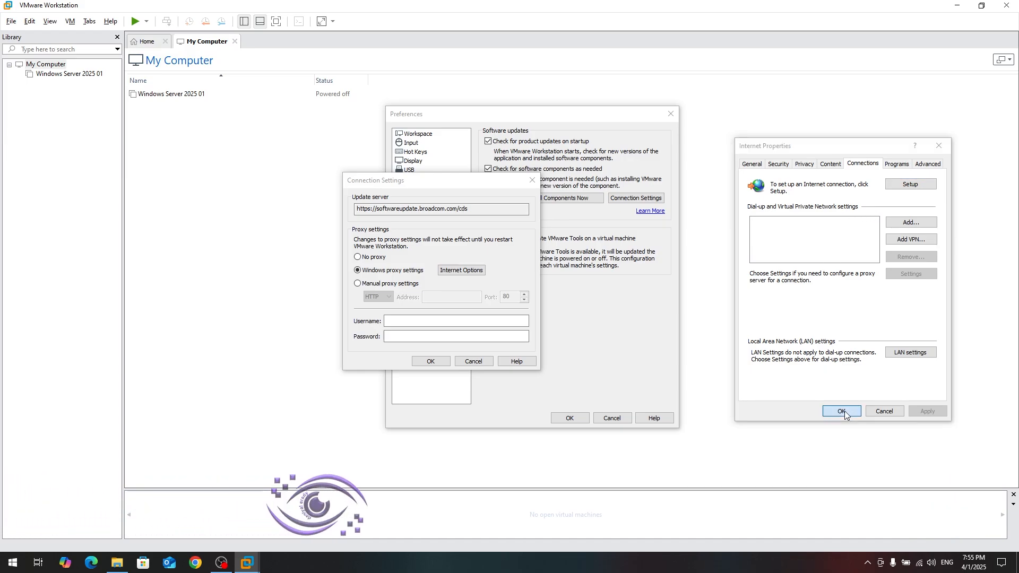
- Try manual proxy settings of type HTTP and go through the address, port, username and password fields
left_click(388, 285)
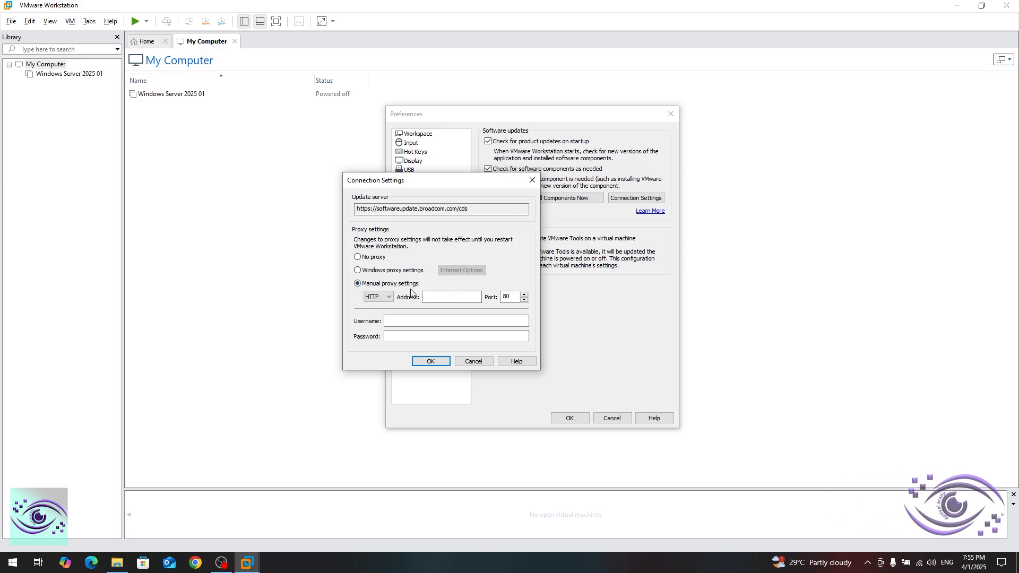
left_click(384, 298)
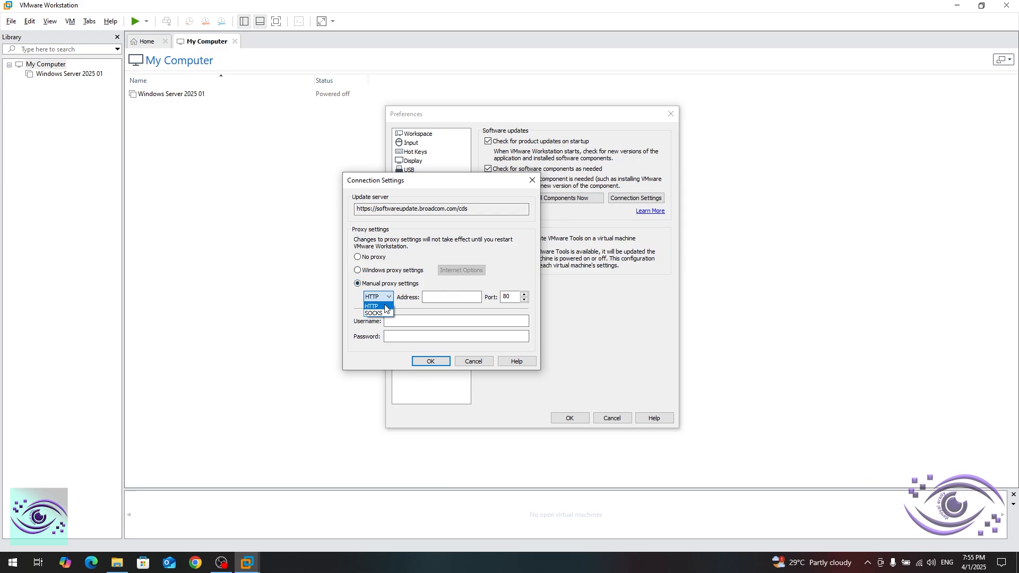
left_click(378, 307)
left_click(430, 296)
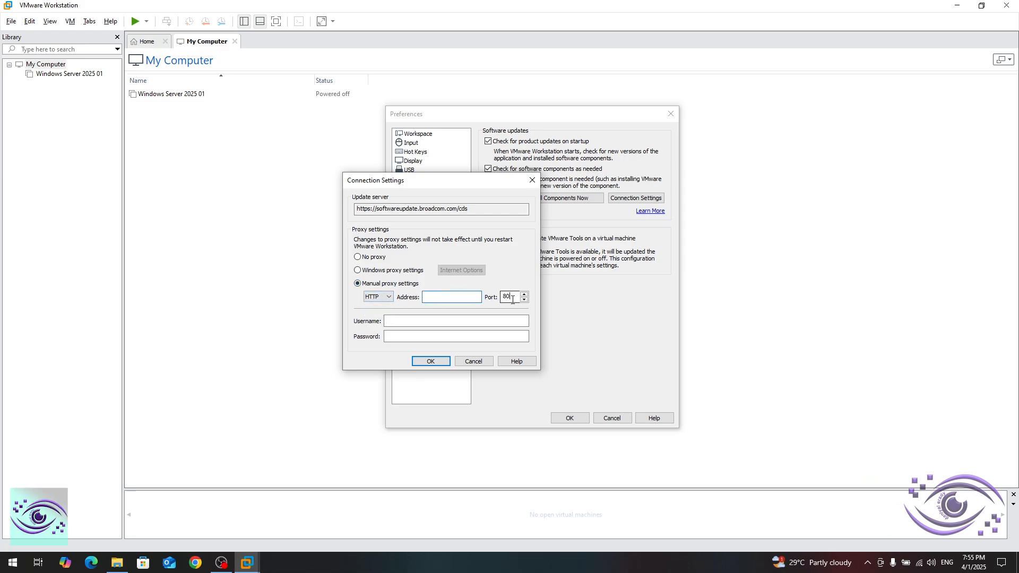
left_click(398, 320)
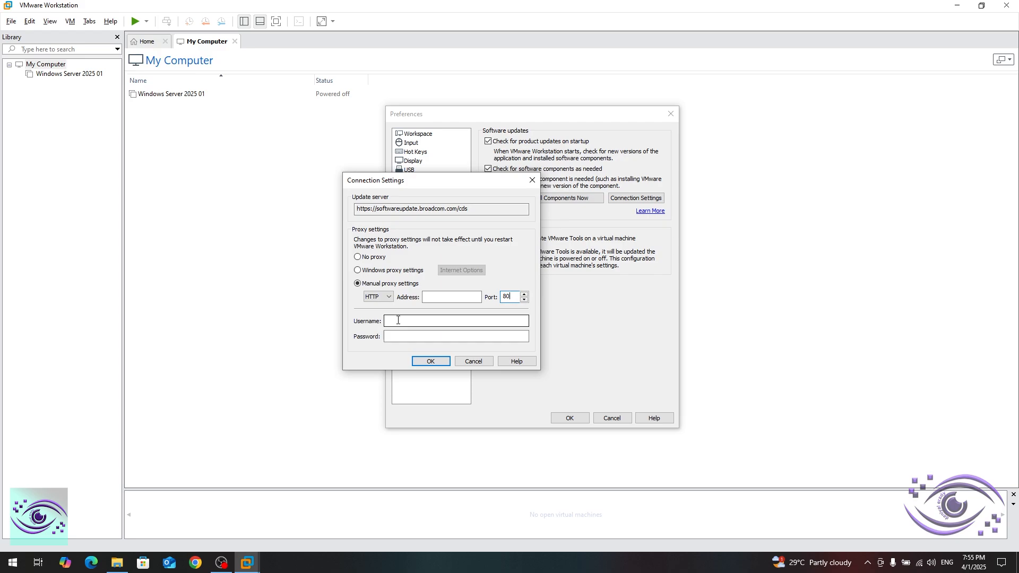
key("Tab")
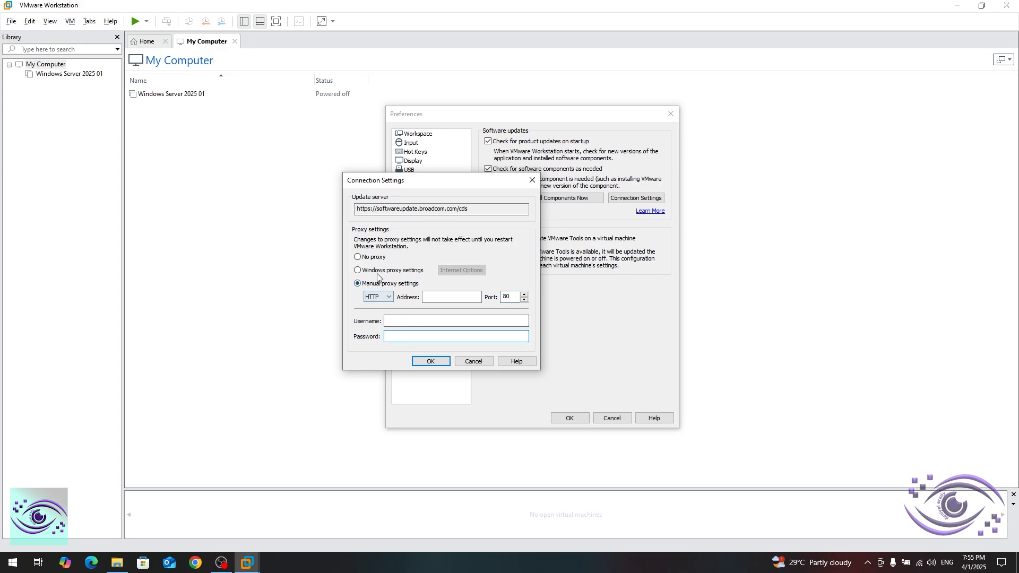
- Switch back to the Windows proxy settings and cancel the connection settings
left_click(377, 272)
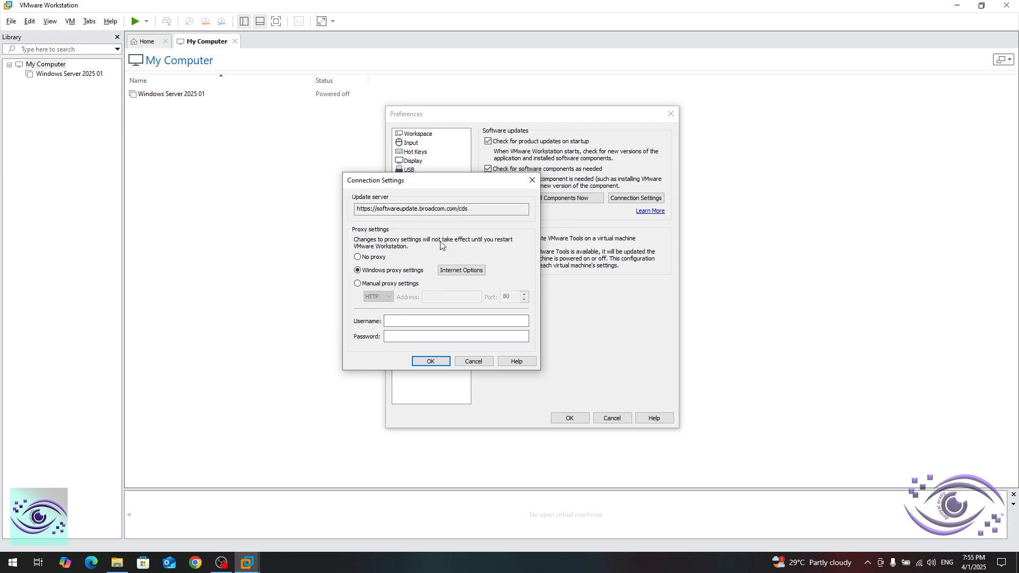
left_click_drag(423, 186, 362, 167)
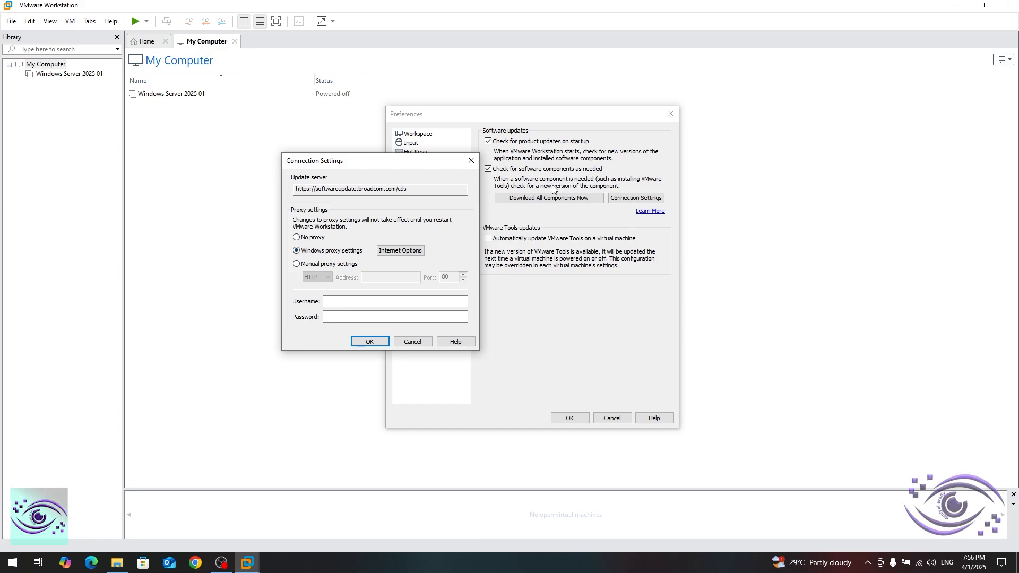
left_click(413, 342)
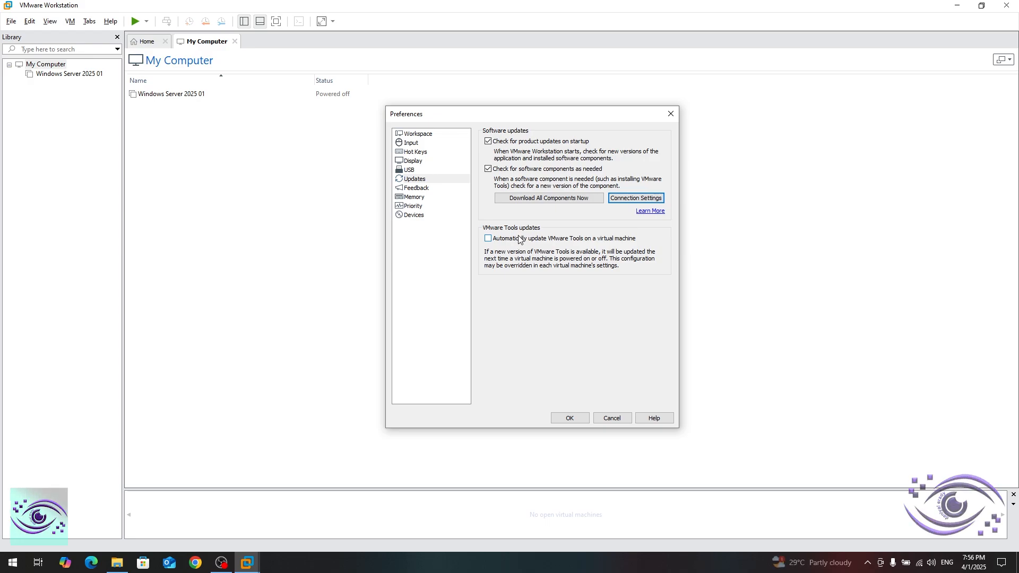
- Review the Customer Experience Improvement Program preference and the reserved and additional memory preferences
left_click(417, 190)
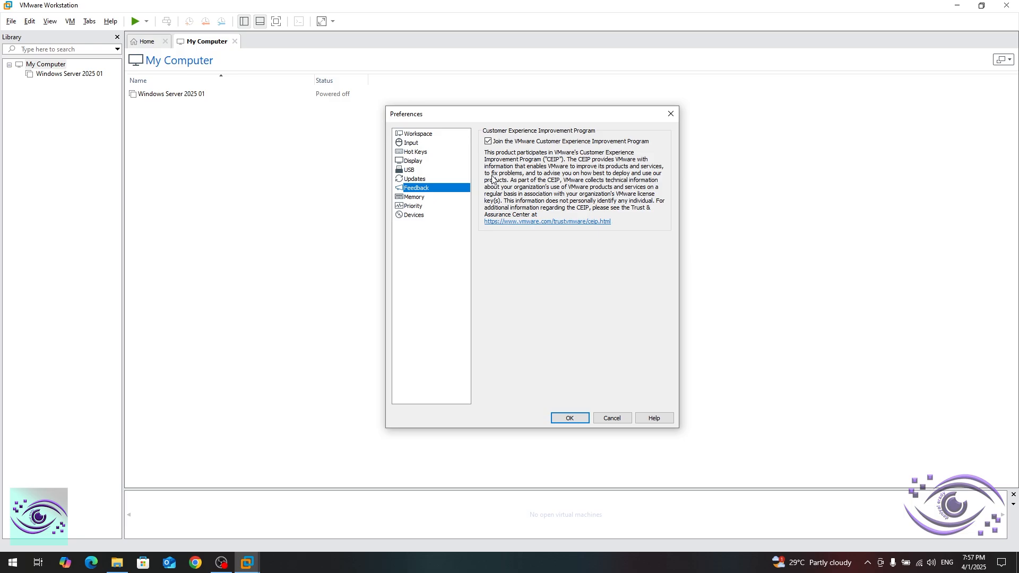
left_click(446, 197)
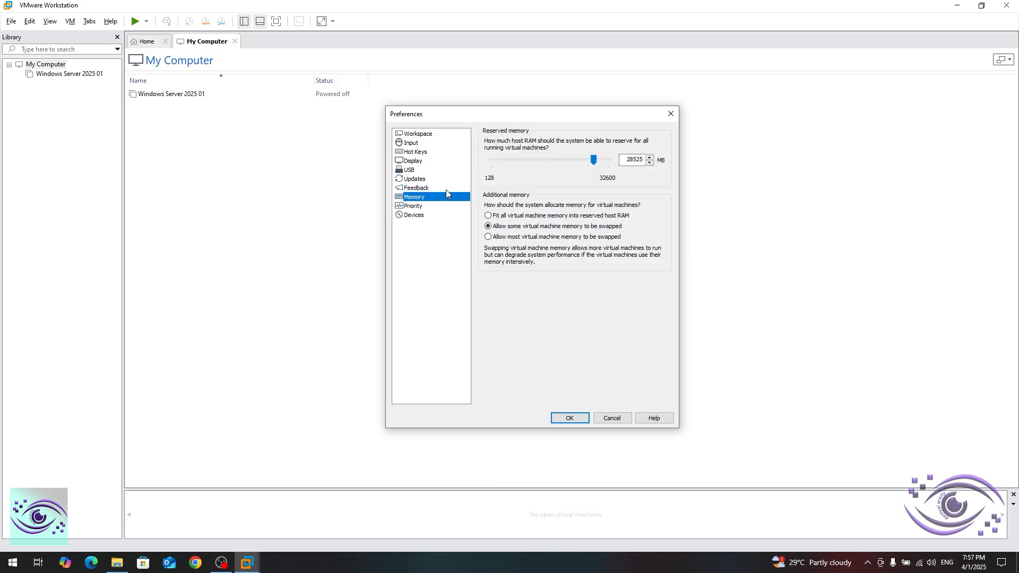
left_click(446, 188)
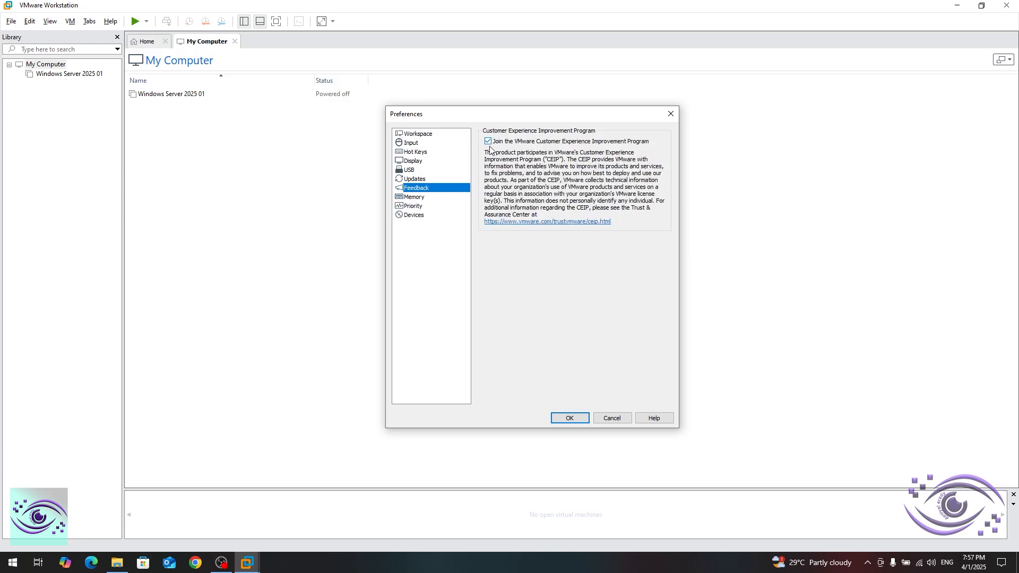
left_click(449, 197)
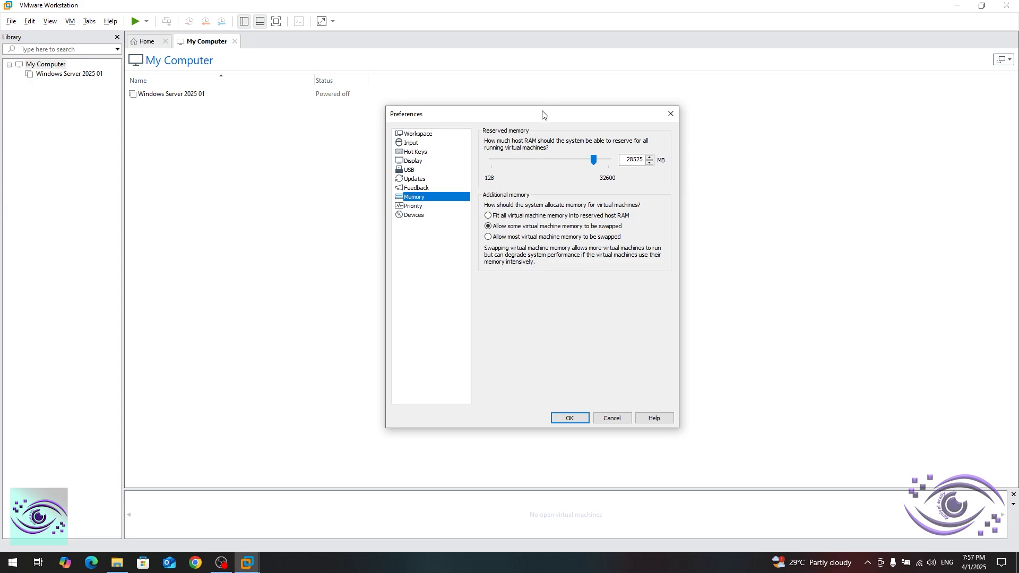
left_click_drag(544, 112, 508, 108)
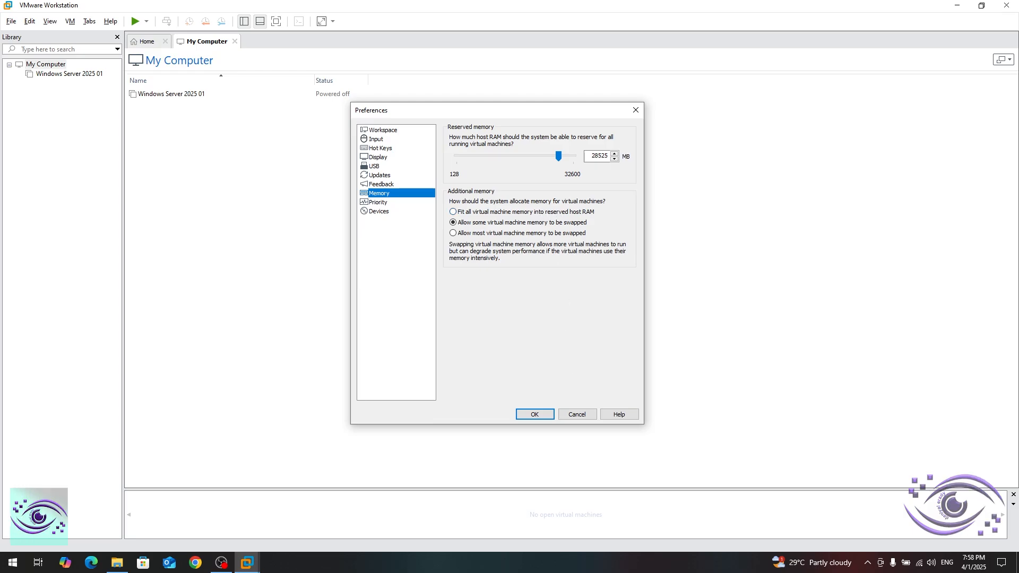
- Open Task Manager beside the Preferences window and show the host's memory performance for comparison
right_click(700, 562)
left_click(738, 513)
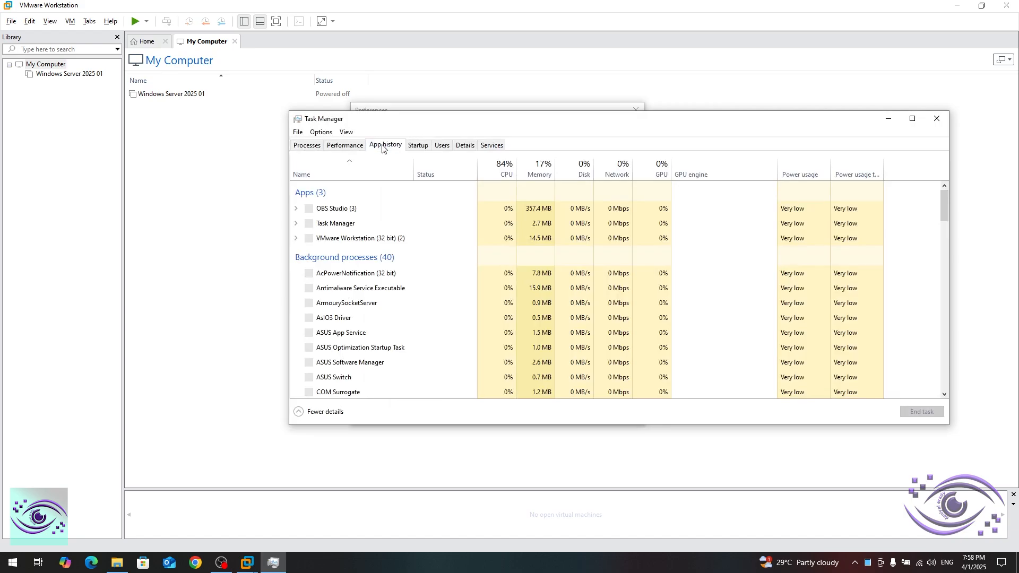
left_click(383, 148)
left_click(345, 145)
left_click_drag(530, 126, 757, 109)
left_click_drag(460, 112, 312, 96)
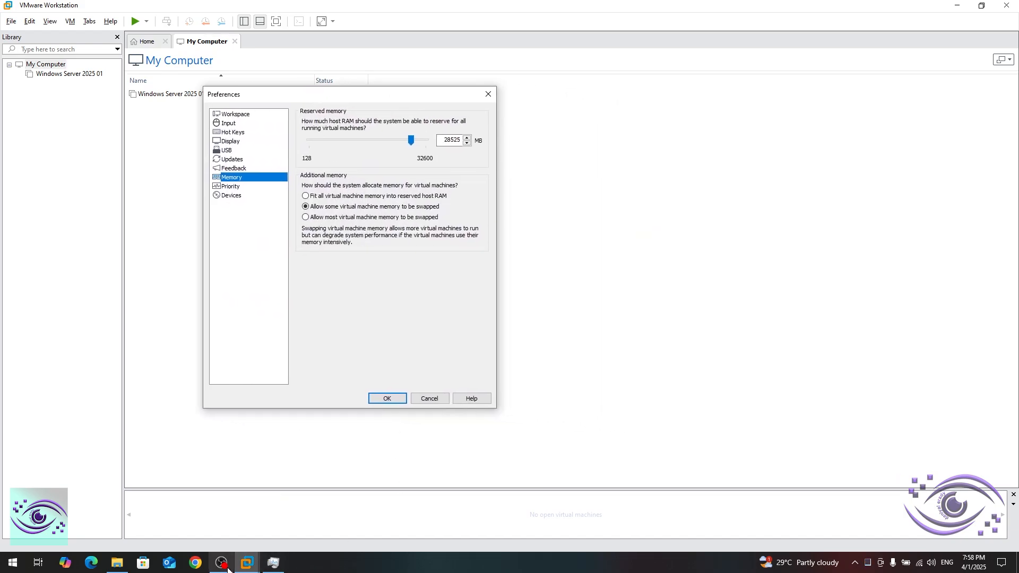
left_click(273, 563)
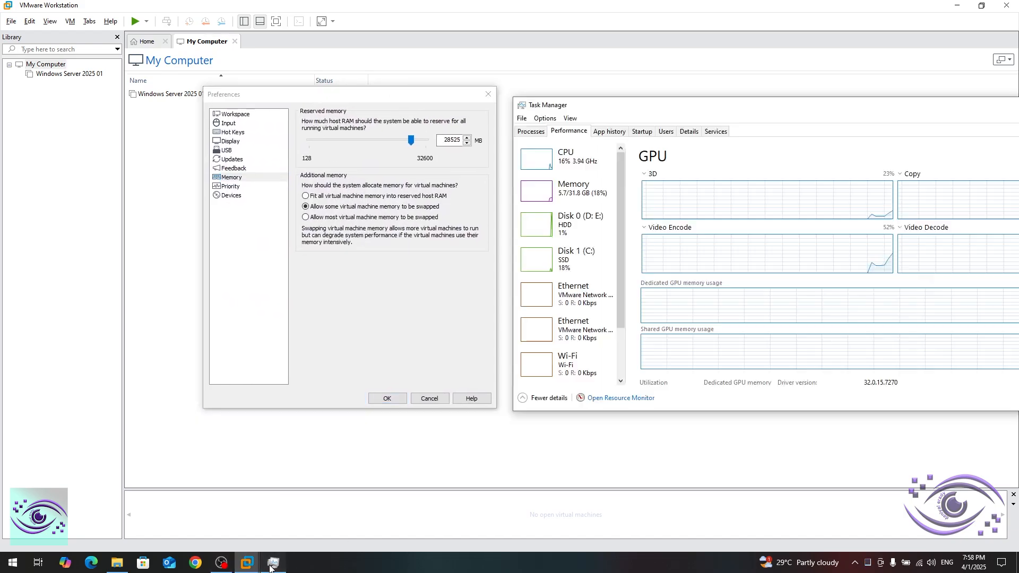
left_click(571, 181)
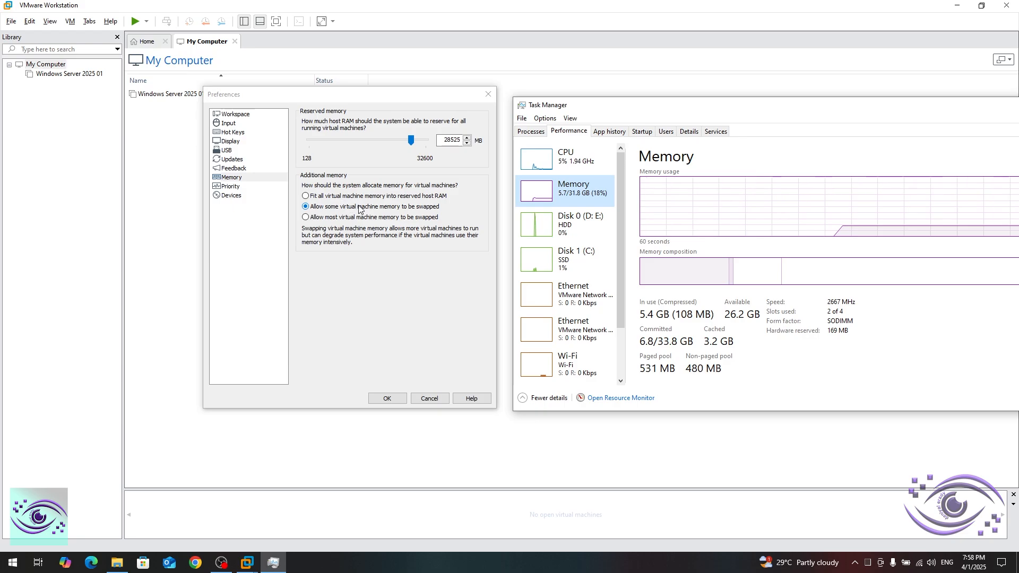
- Return to the VMware Workstation preferences and examine the default process priority choices for grabbed input and the snapshot options
left_click(389, 211)
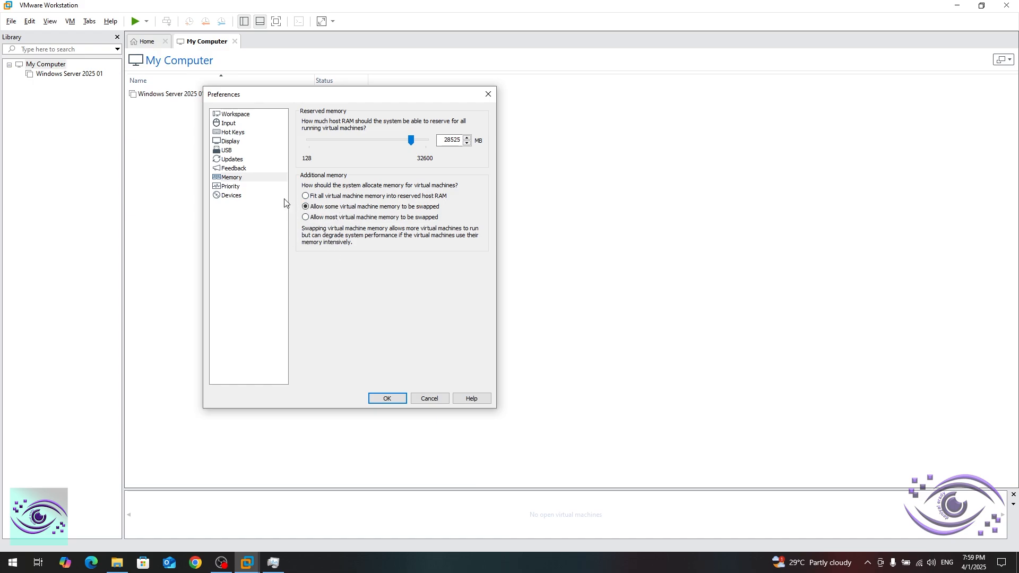
left_click(230, 186)
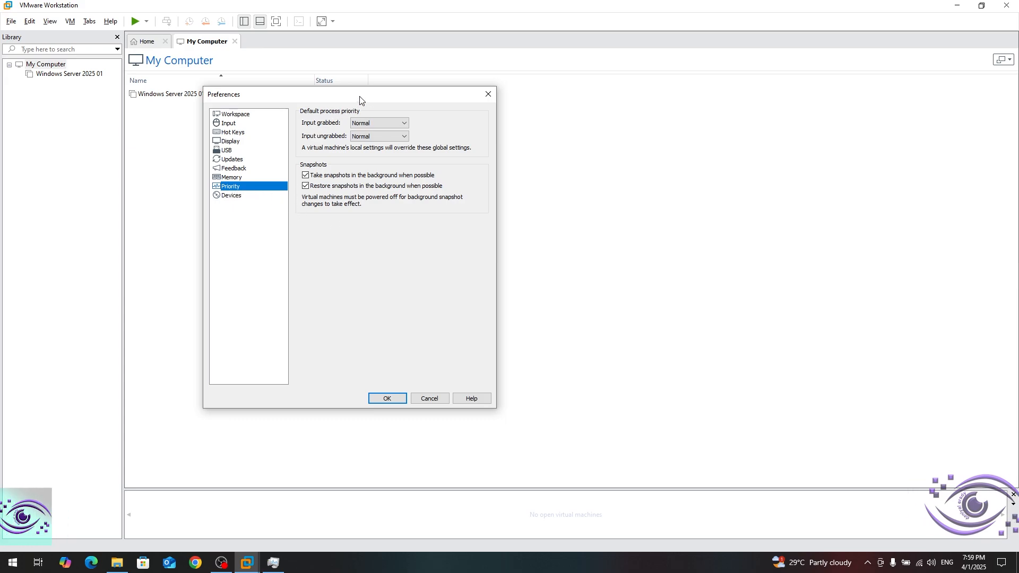
left_click_drag(360, 97, 375, 98)
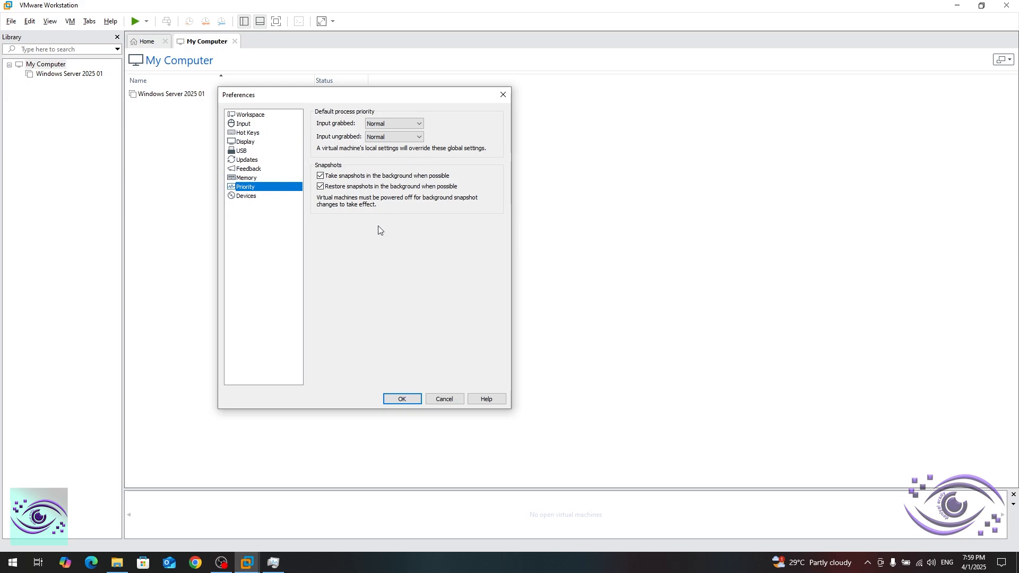
left_click(419, 123)
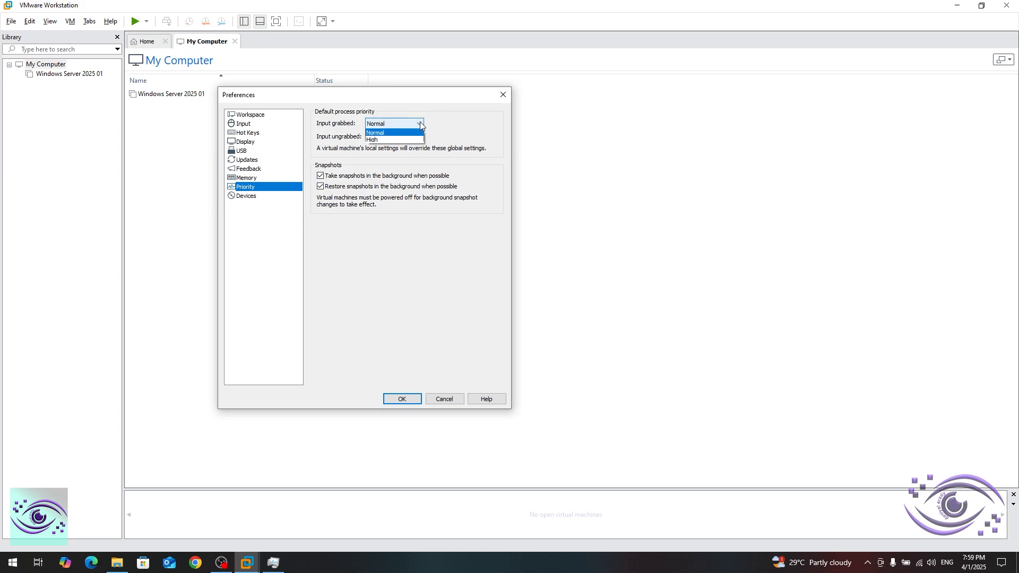
left_click(420, 123)
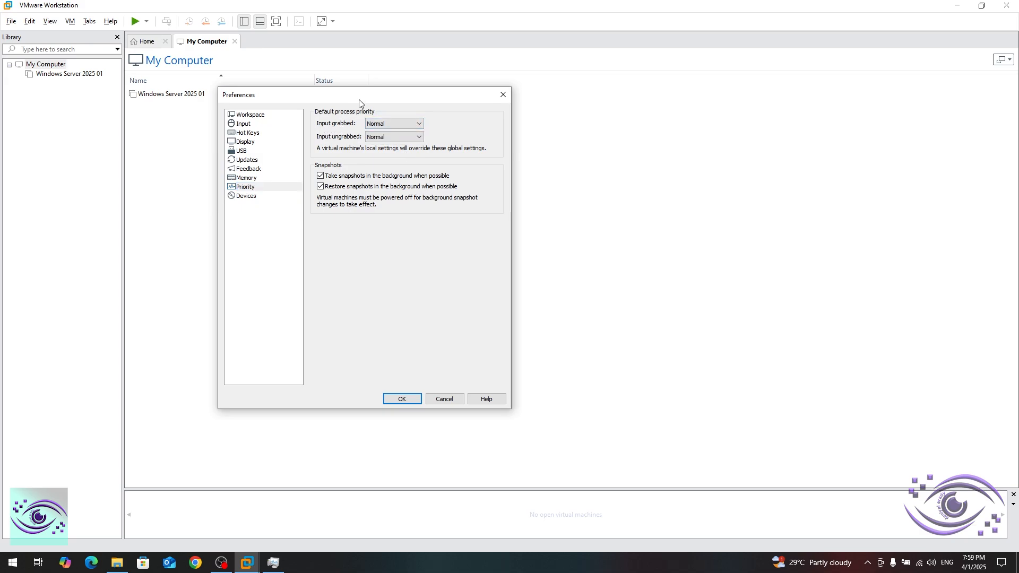
left_click_drag(360, 98, 381, 118)
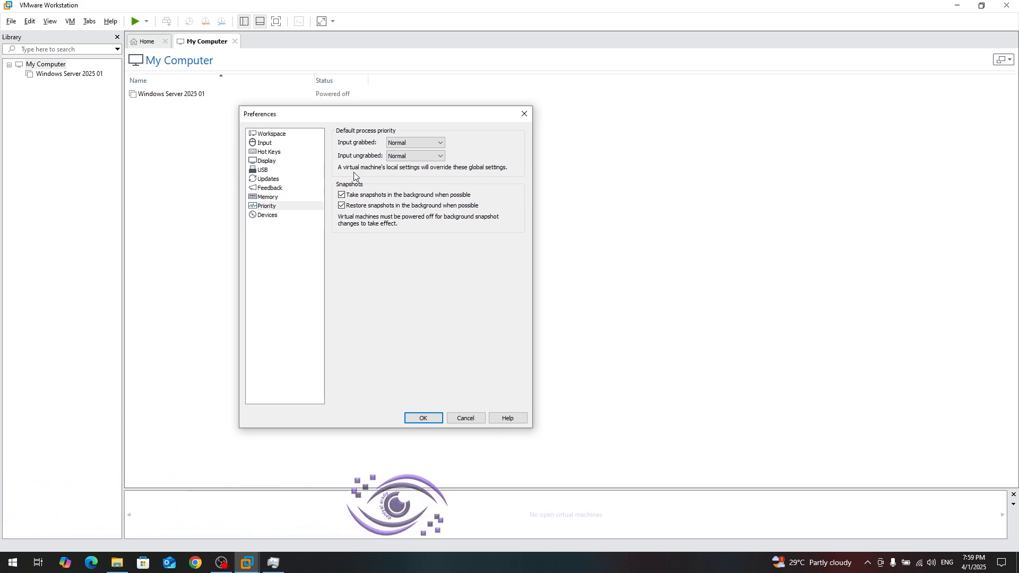
left_click(422, 140)
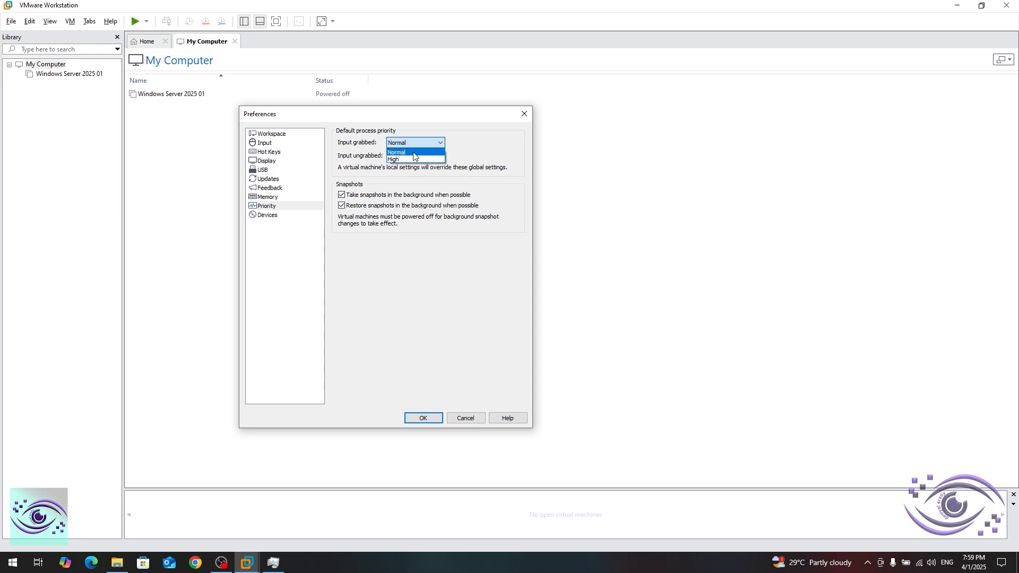
left_click_drag(395, 120, 401, 119)
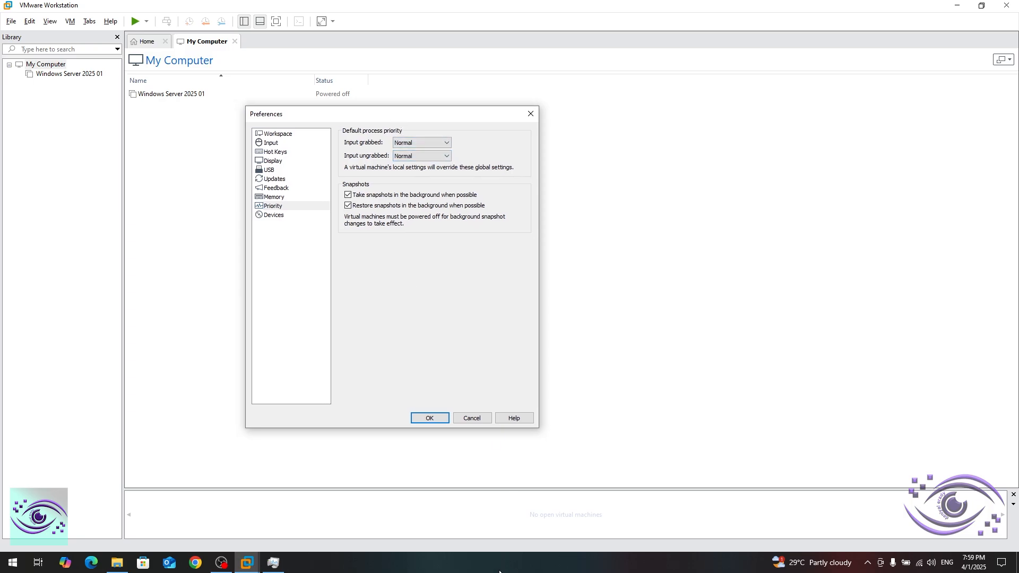
- Switch to Task Manager, move its window fully into view over the Preferences window, and close it
left_click(274, 562)
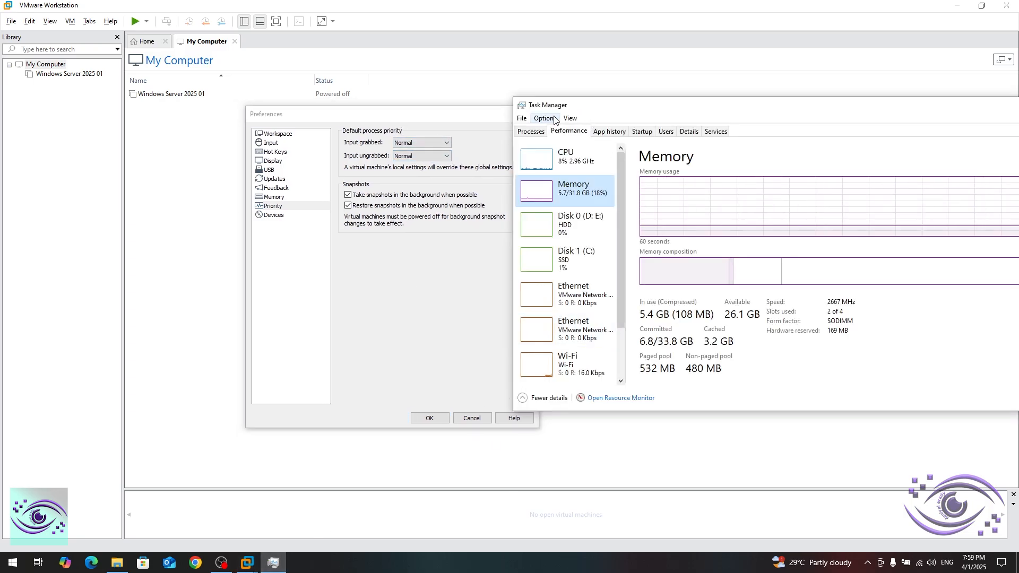
left_click_drag(718, 114, 496, 201)
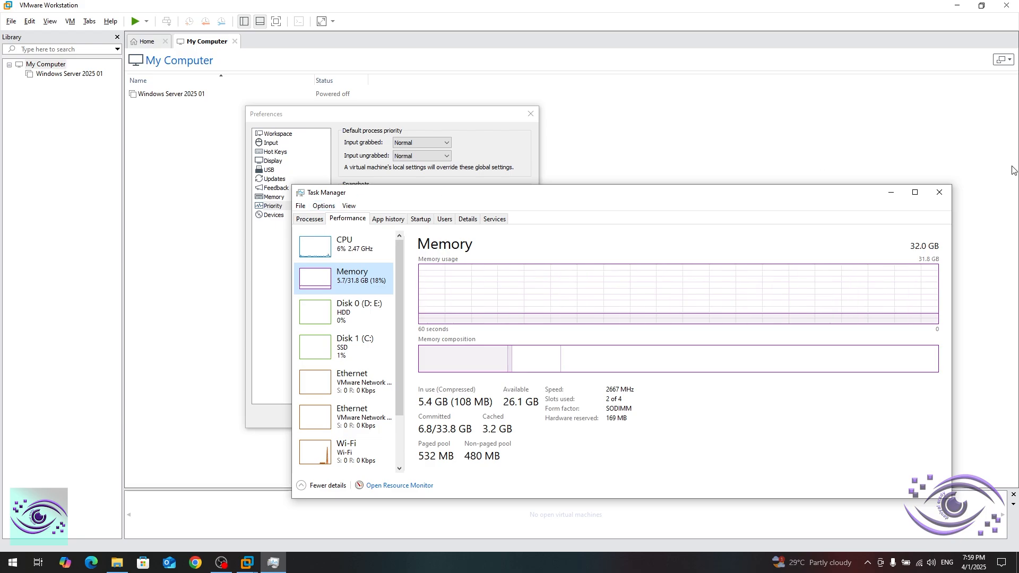
left_click(946, 194)
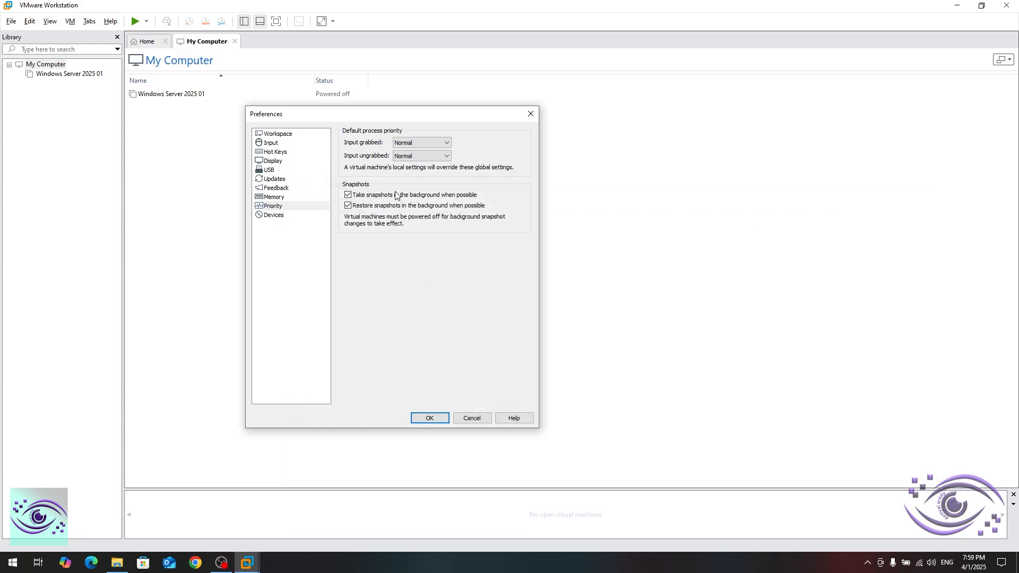
- Examine the default process priority choices for grabbed input and for ungrabbed input
left_click(406, 144)
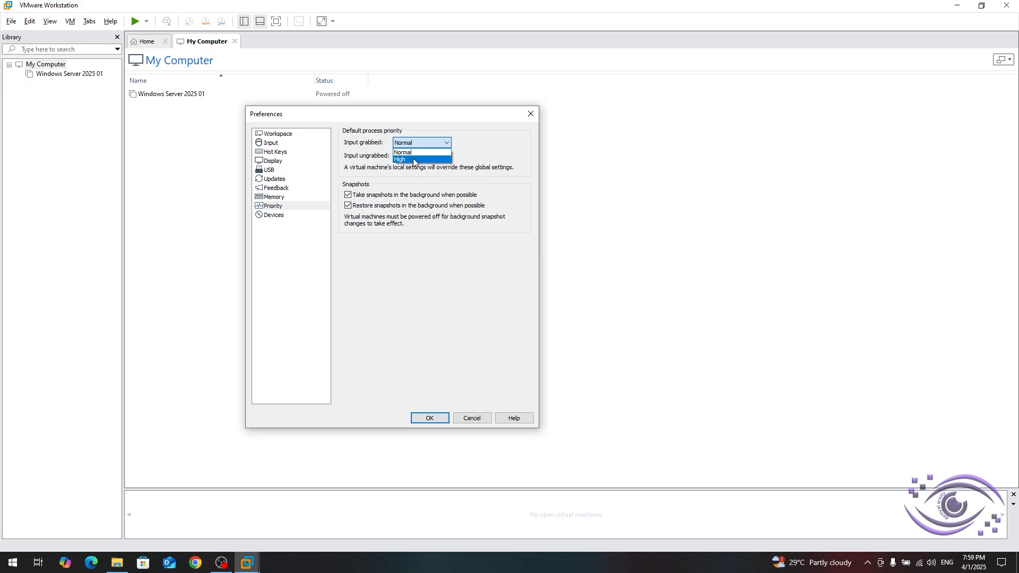
left_click(417, 141)
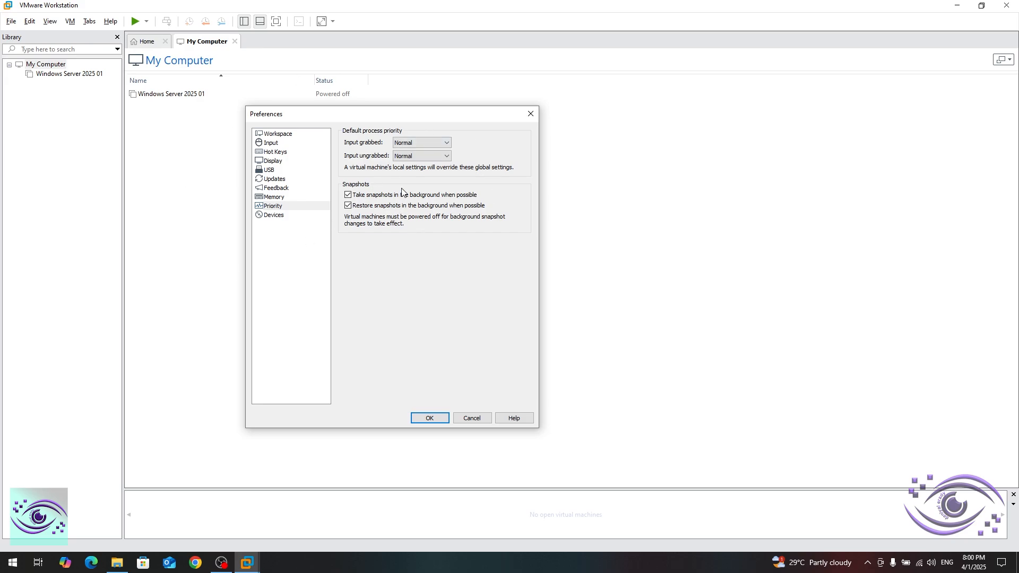
left_click(415, 156)
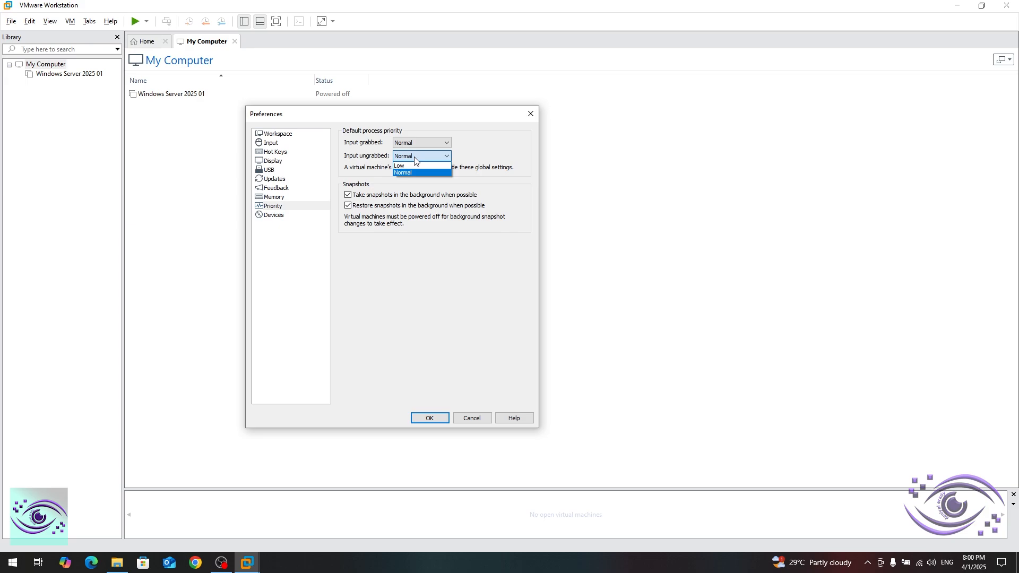
left_click(414, 157)
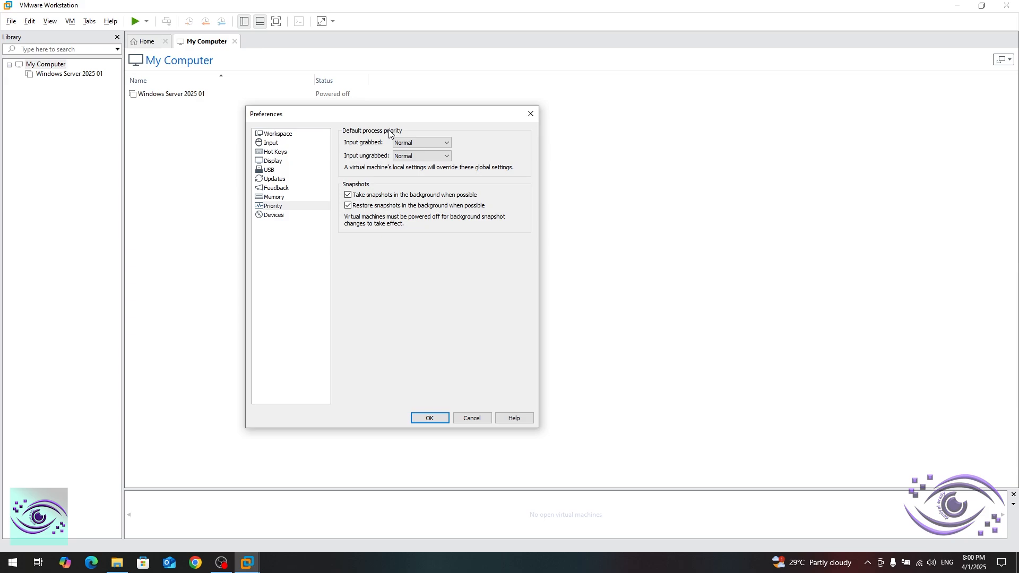
- Reposition the Preferences window and review the Low and Normal priority choices for ungrabbed input again
left_click(434, 159)
left_click_drag(411, 114, 416, 113)
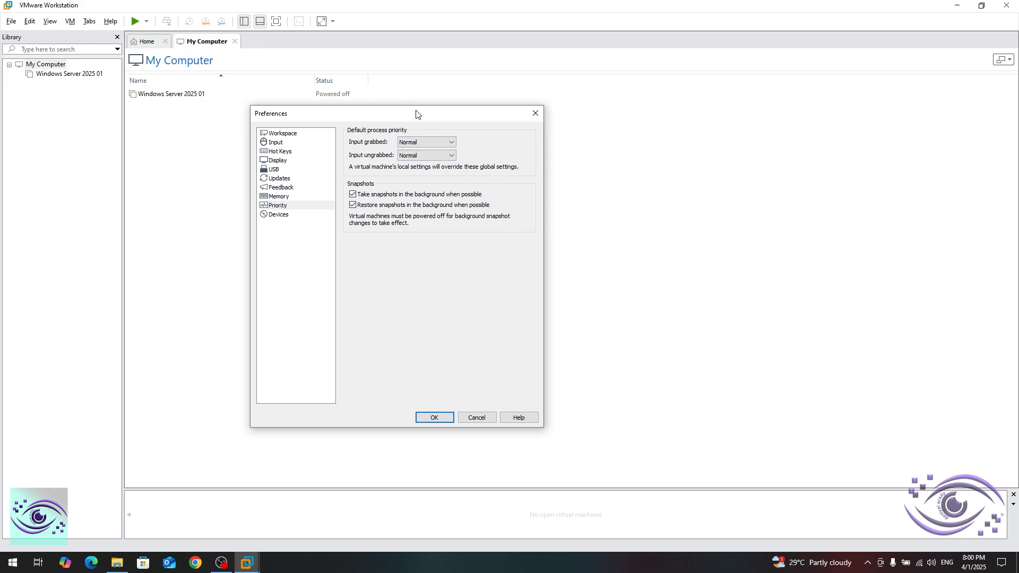
left_click(427, 155)
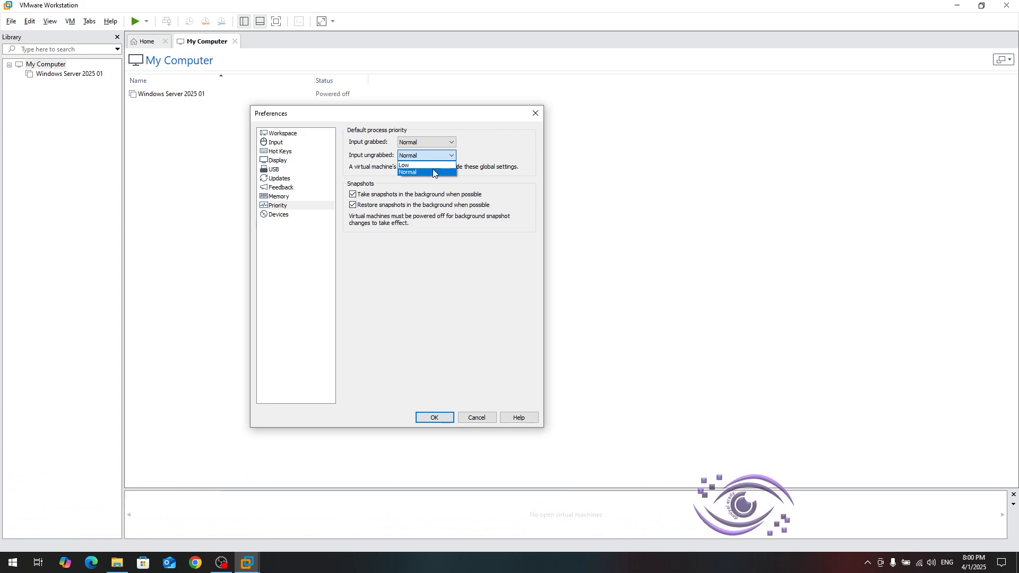
left_click(496, 148)
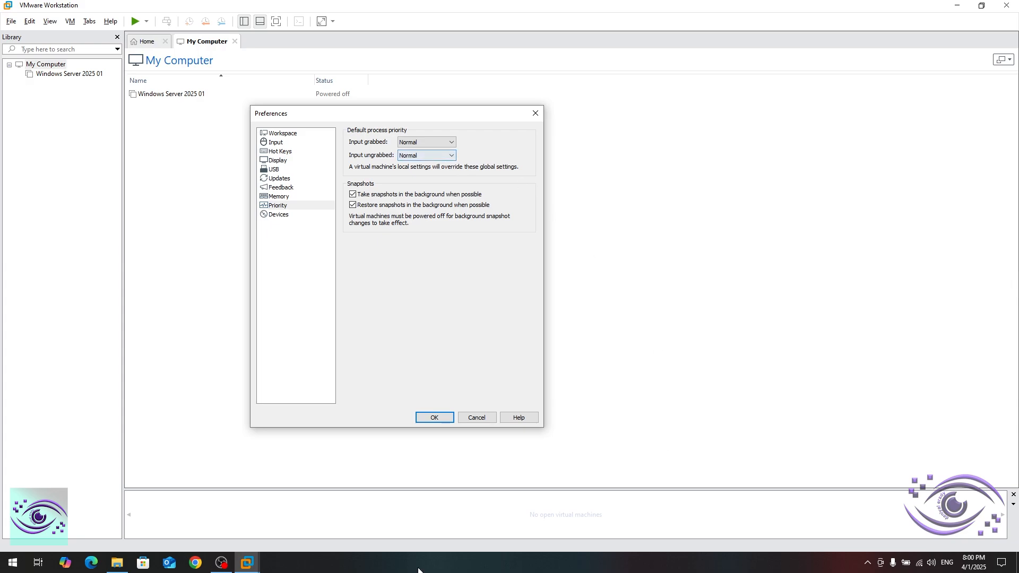
left_click_drag(429, 110, 347, 127)
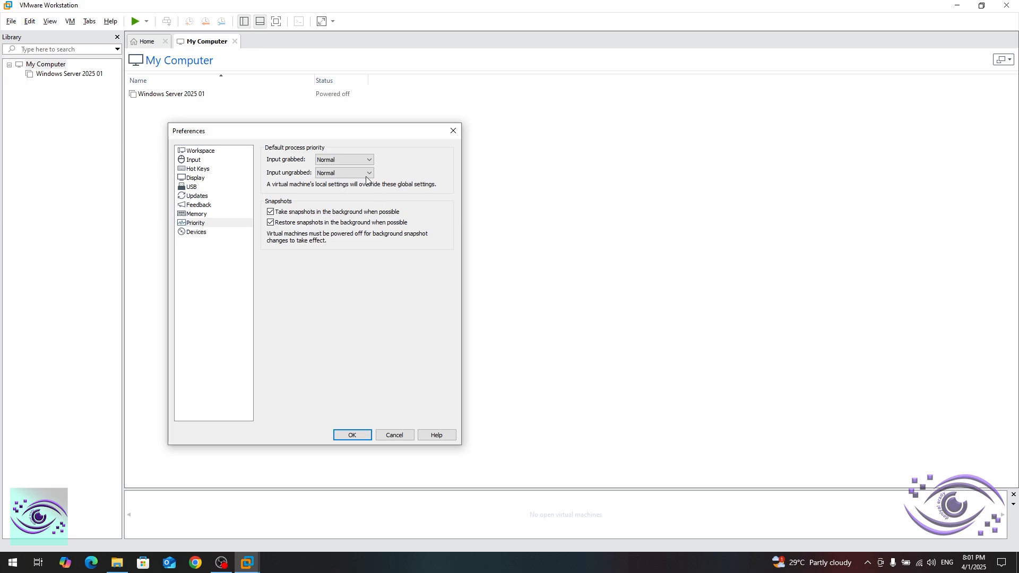
mouse_move(319, 136)
left_mouse_down()
mouse_move(336, 133)
mouse_move(316, 135)
left_mouse_up()
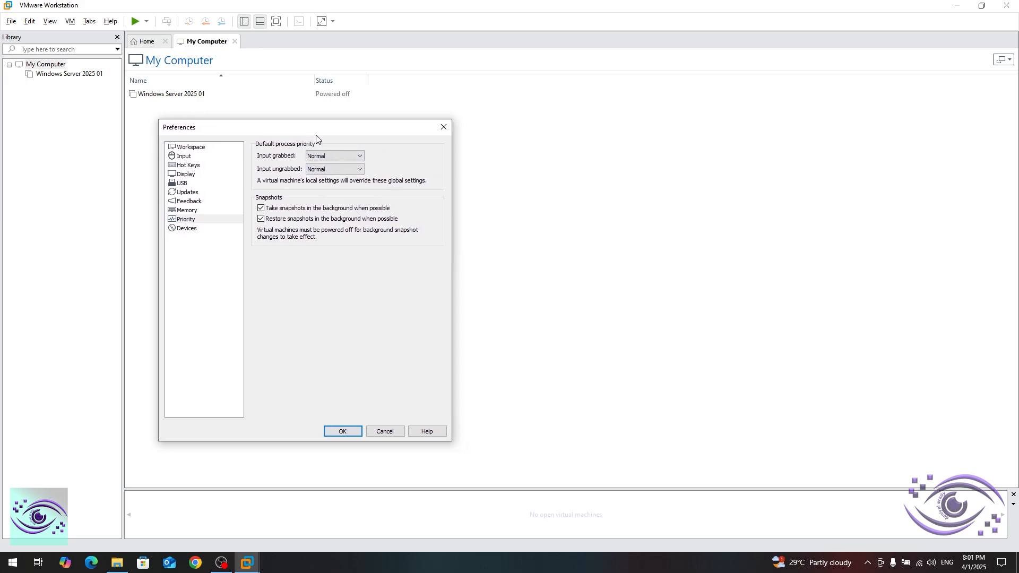
left_click(340, 171)
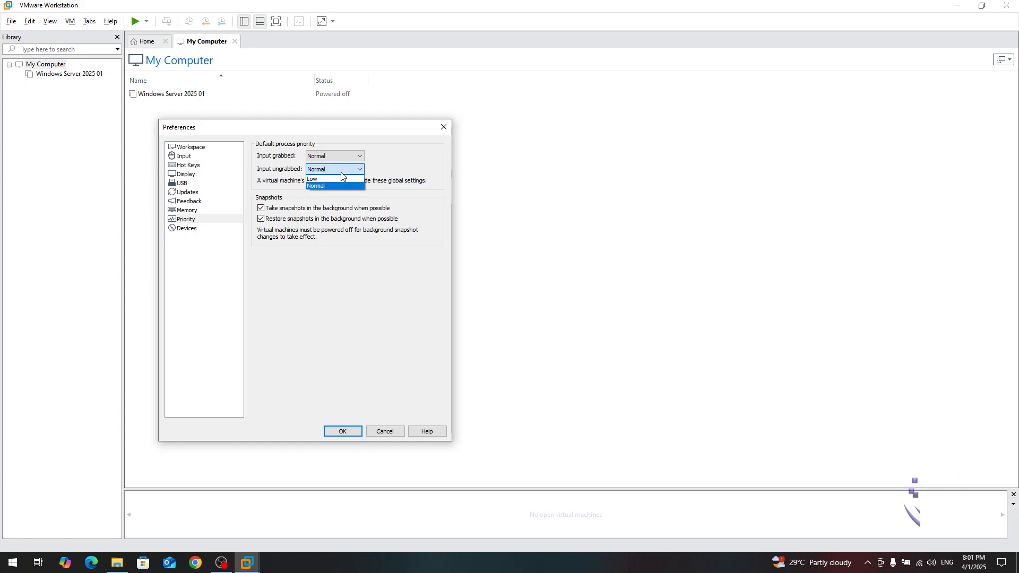
left_click(341, 170)
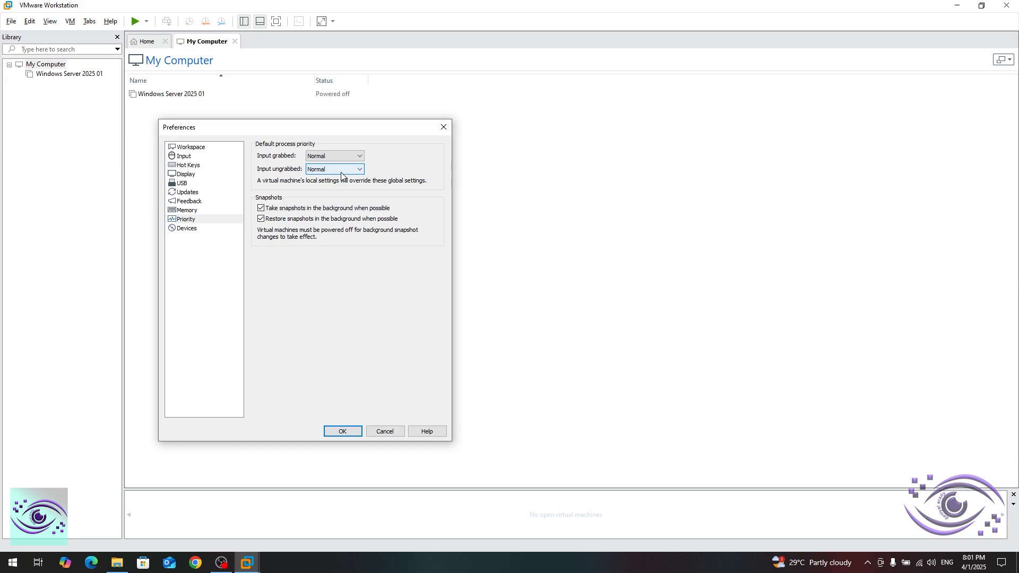
left_click(341, 171)
left_click(341, 173)
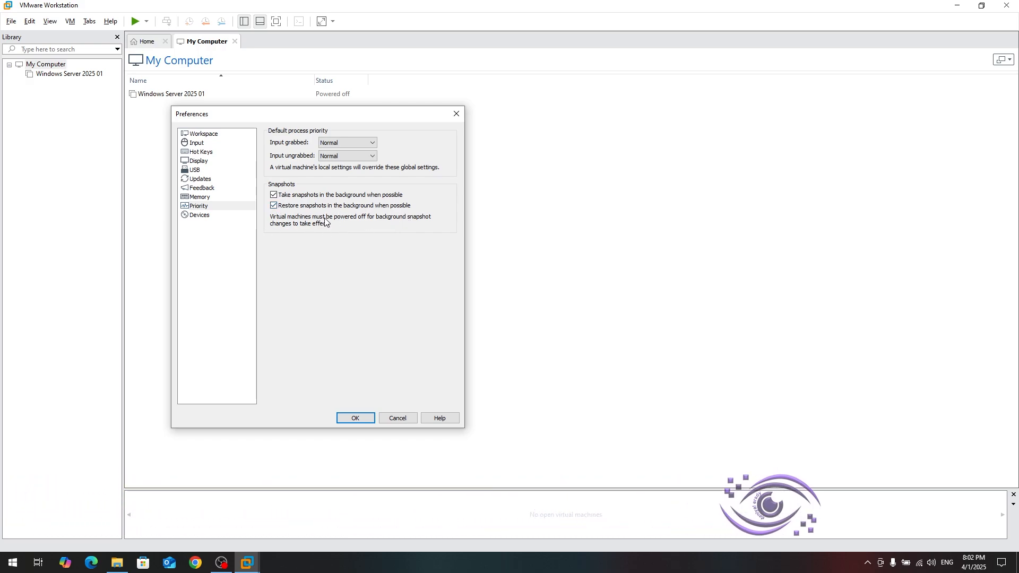
- Review the Devices preference for disabling Autorun on the host while a virtual machine runs, and accept the preferences
left_click_drag(344, 121, 545, 135)
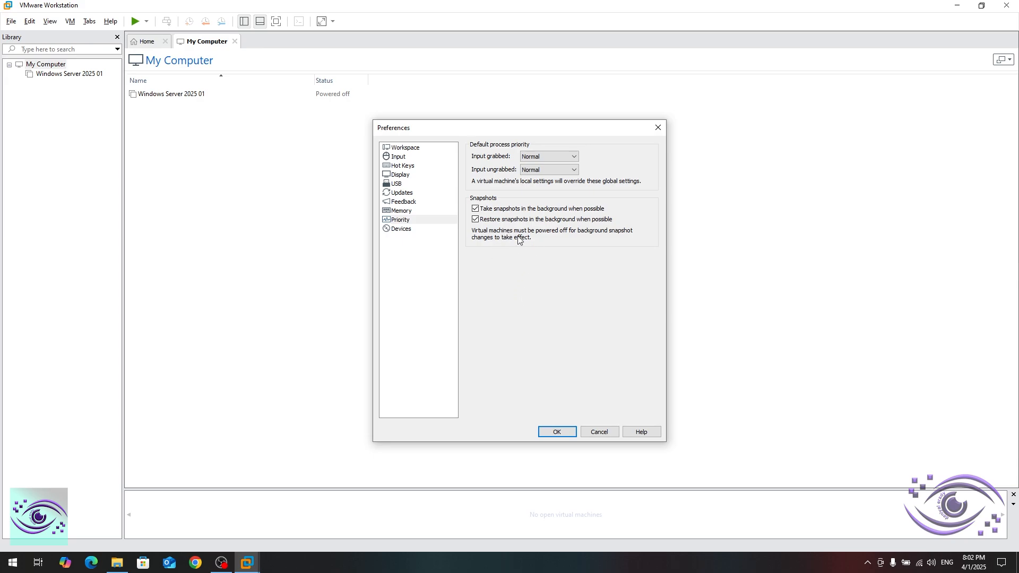
left_click(406, 234)
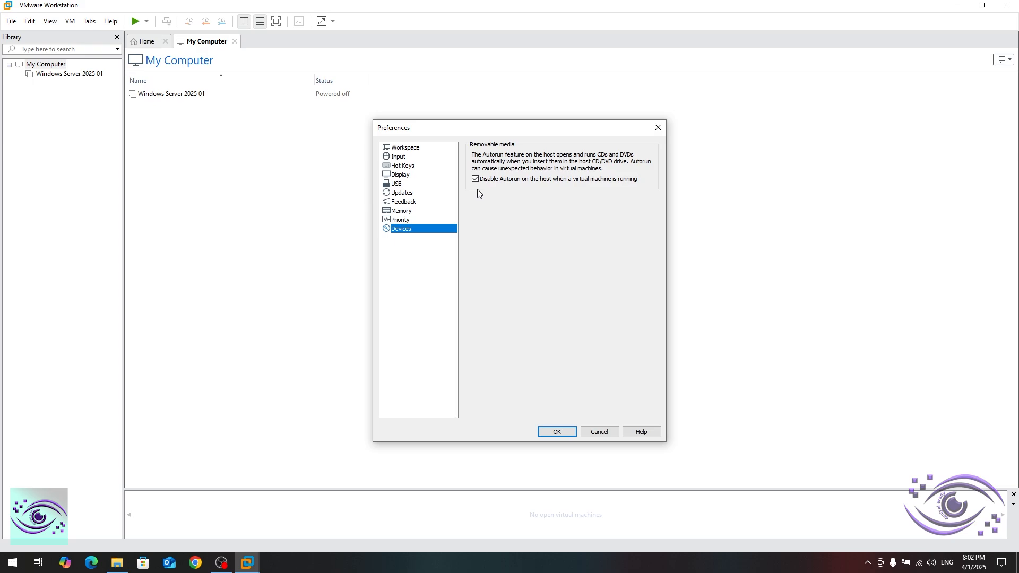
left_click(553, 433)
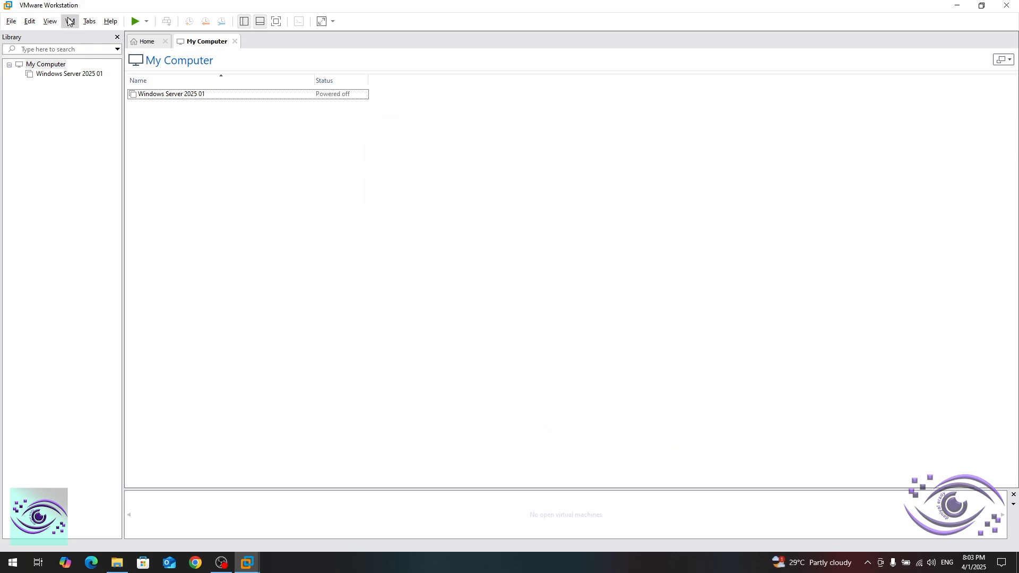
- Reopen the VMware Workstation preferences, look over the Workspace settings, and cancel the dialog
left_click(50, 22)
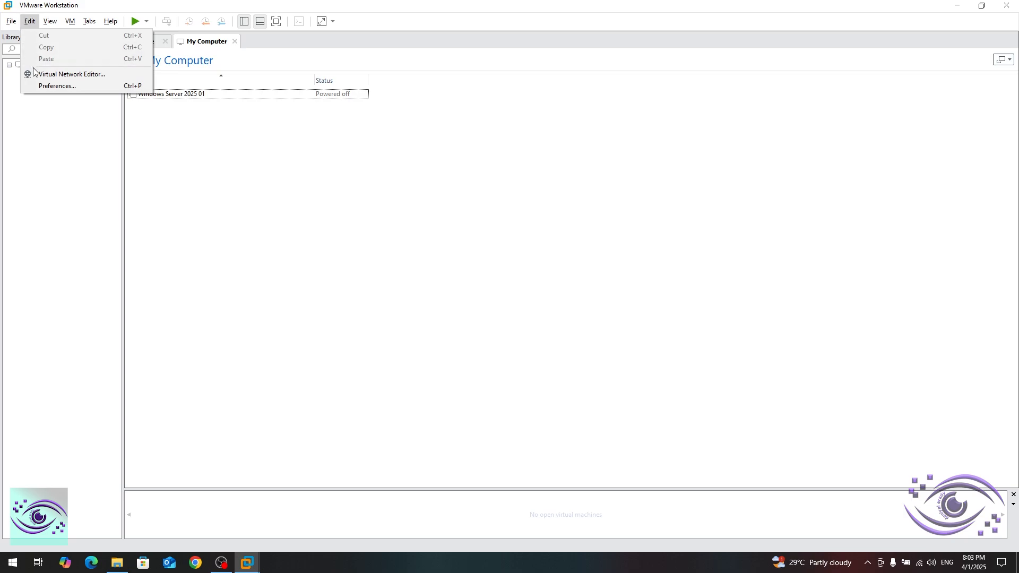
left_click(43, 84)
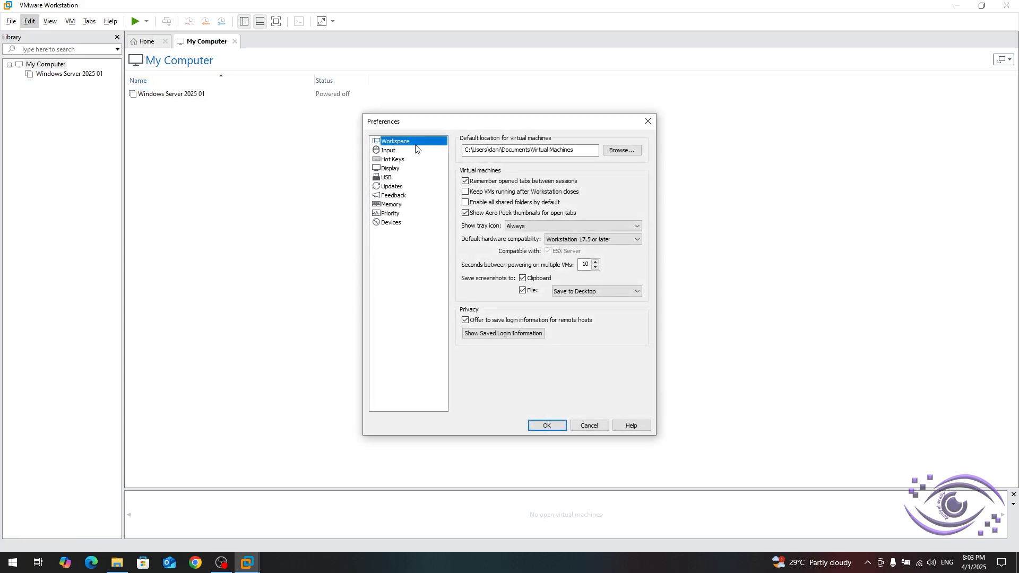
left_click_drag(432, 127, 404, 131)
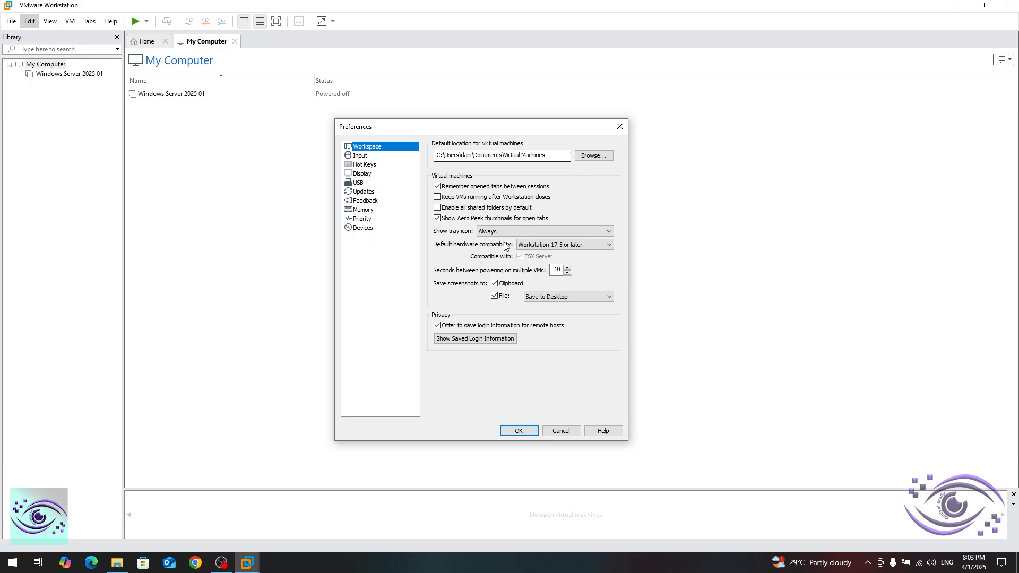
left_click_drag(477, 130, 339, 143)
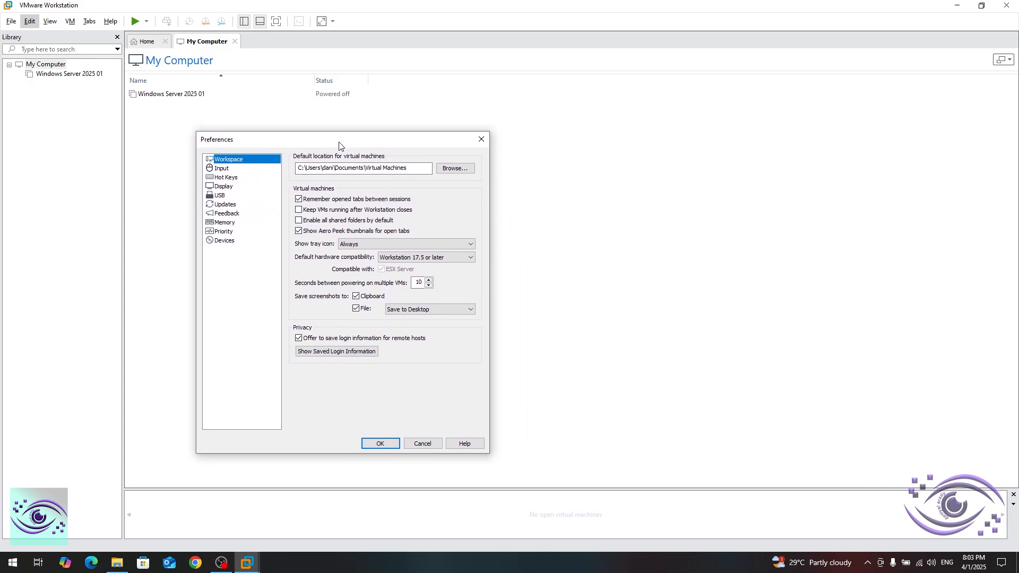
left_click(432, 445)
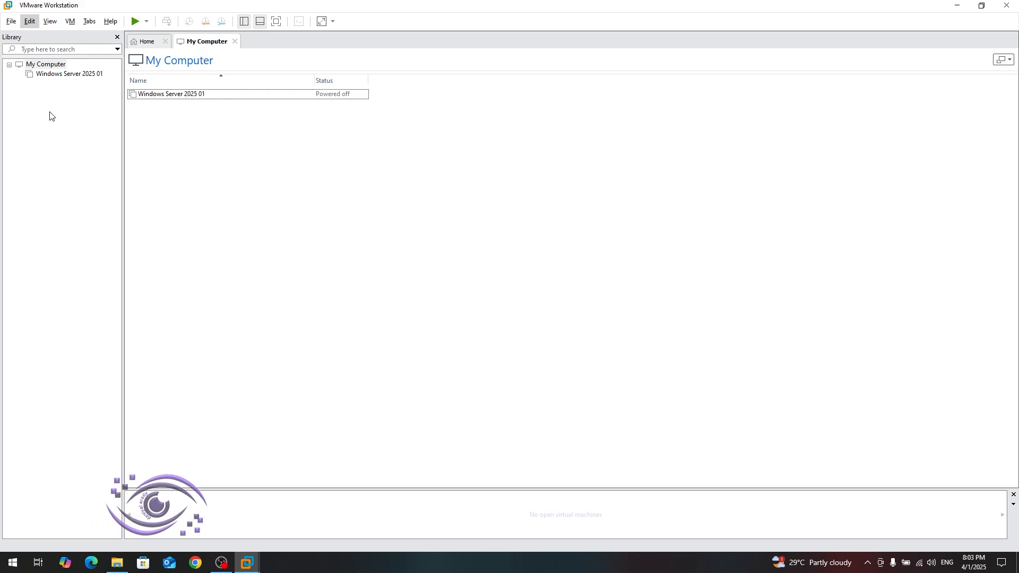
- Examine the view options, including the Autosize choices and the Customize entries for interface elements
left_click(58, 84)
left_click(51, 21)
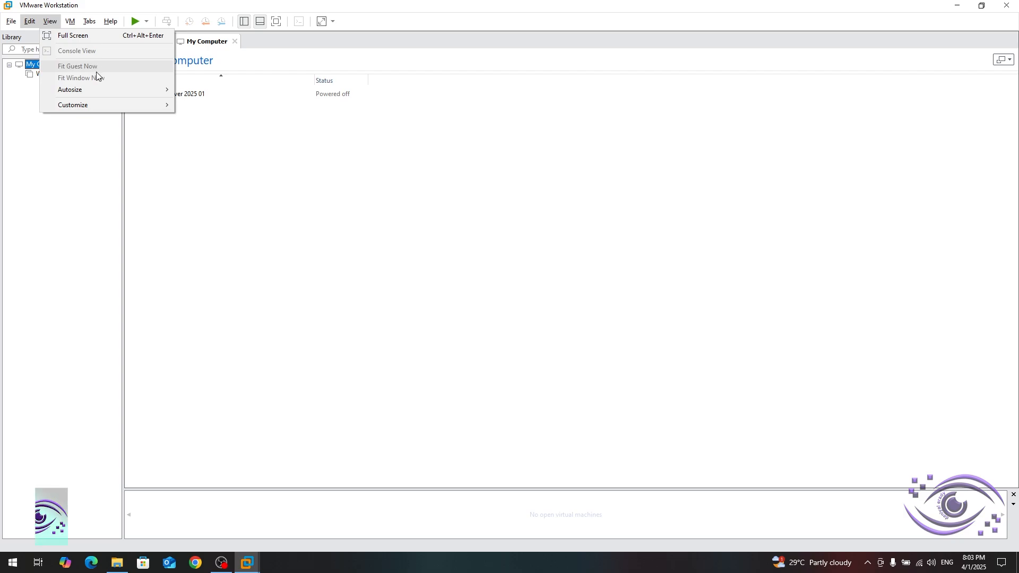
mouse_move(82, 93)
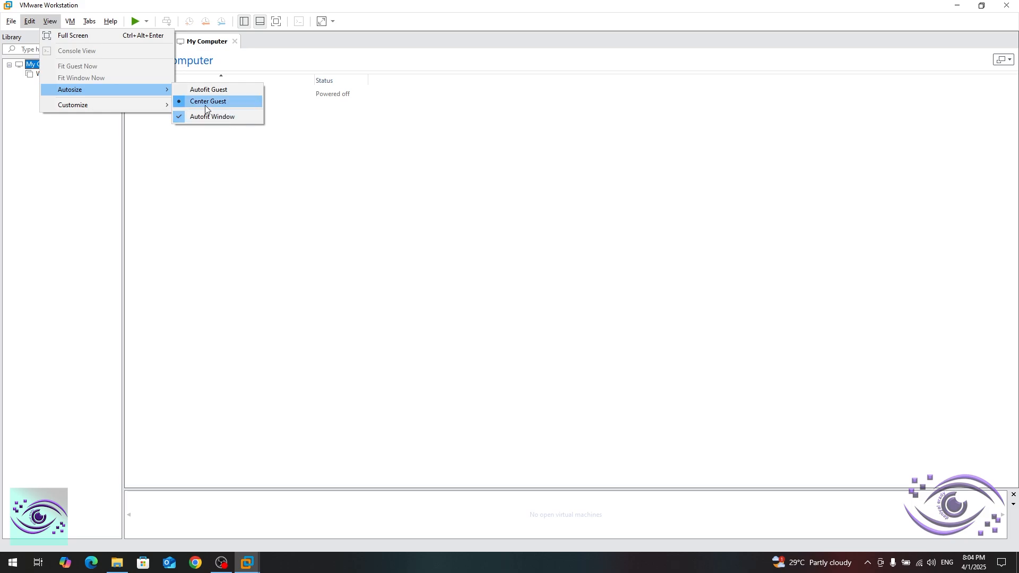
mouse_move(127, 108)
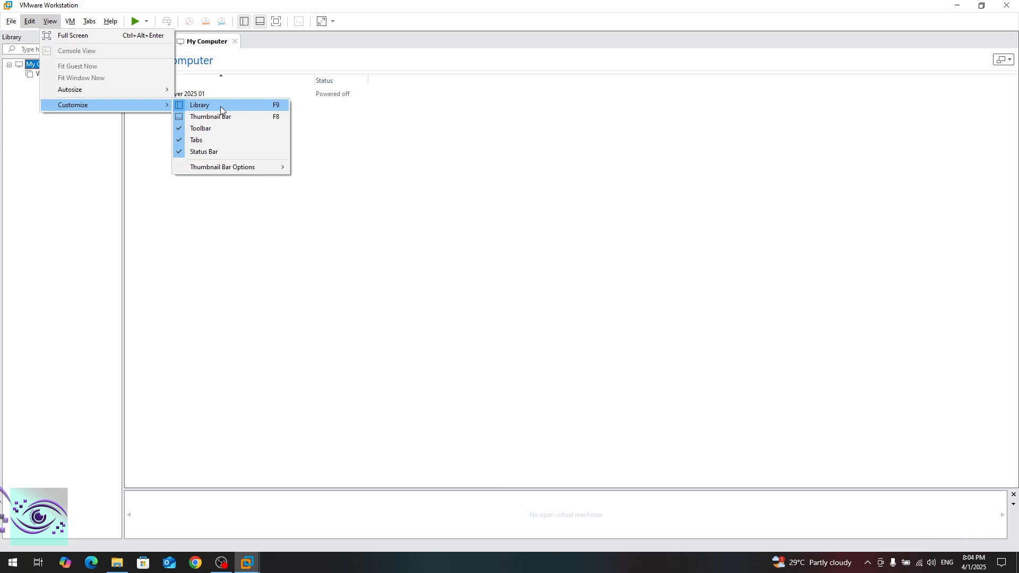
mouse_move(70, 21)
left_click(46, 6)
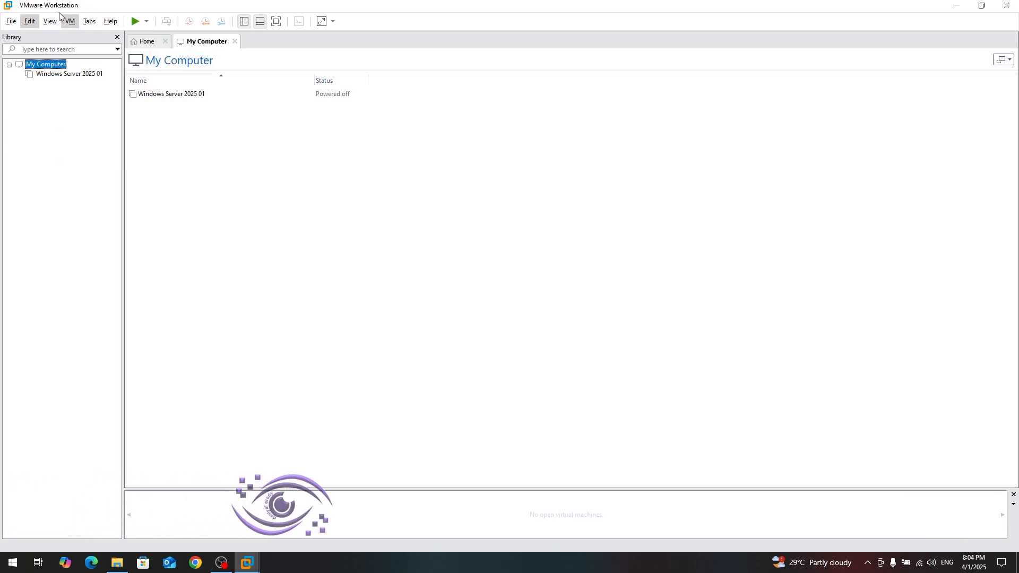
- Hide the Library pane through the view customization options and show it again
left_click(69, 21)
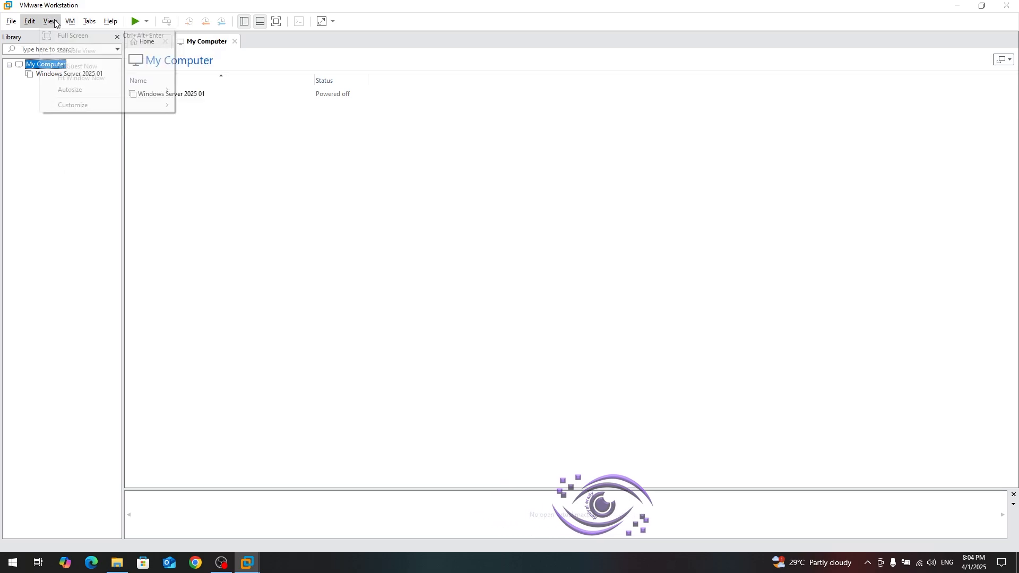
mouse_move(133, 105)
left_click(195, 105)
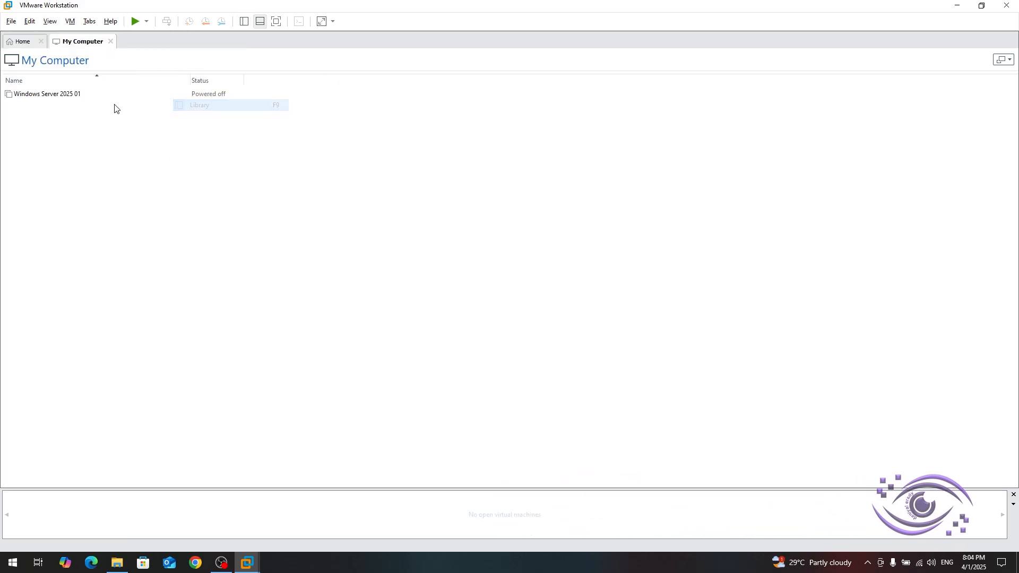
left_click(30, 22)
mouse_move(51, 21)
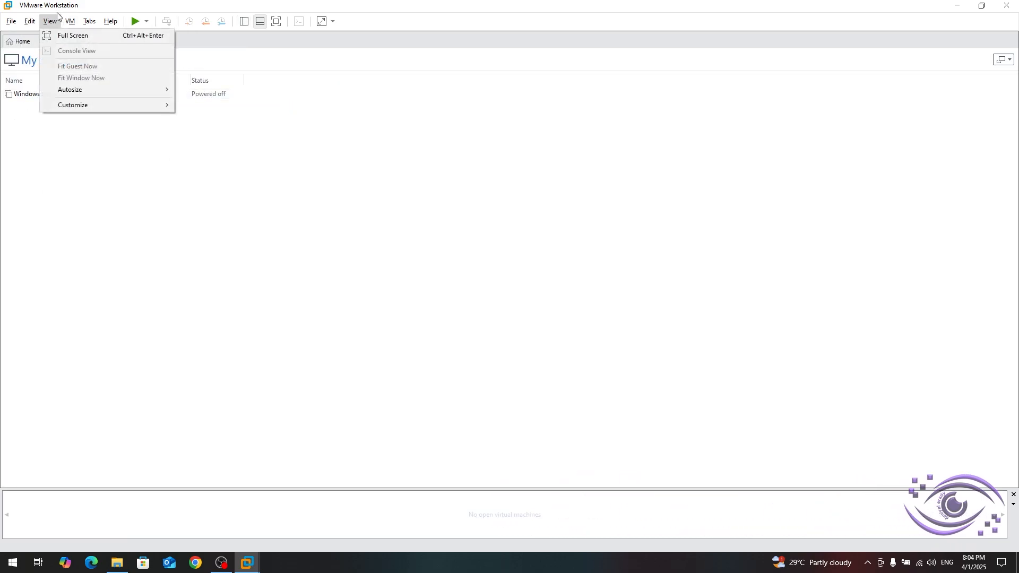
mouse_move(75, 103)
left_click(229, 105)
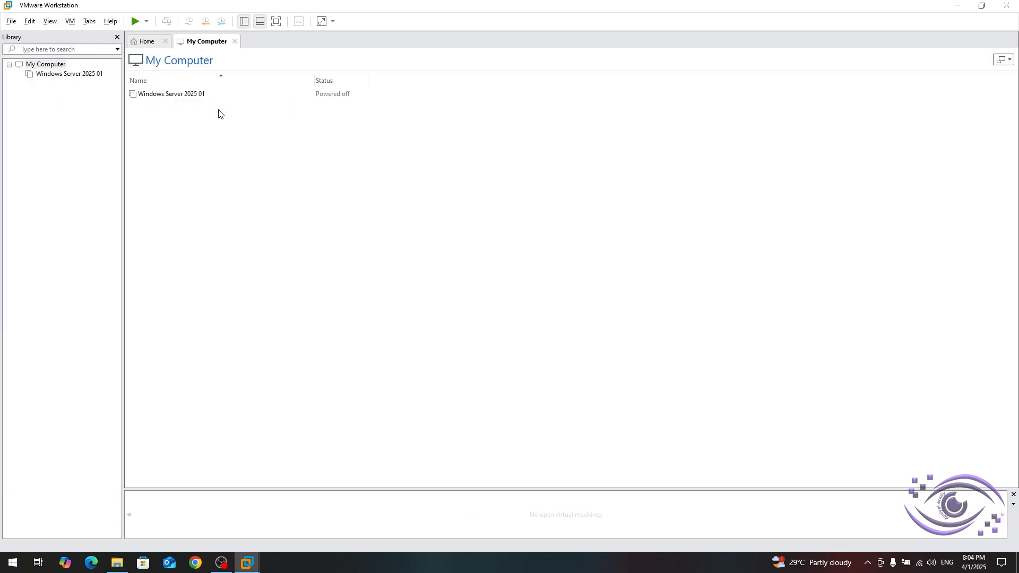
- Review the Thumbnail Bar entry among the view customization options and open the Windows Server 2025 01 virtual machine
left_click(29, 22)
mouse_move(55, 23)
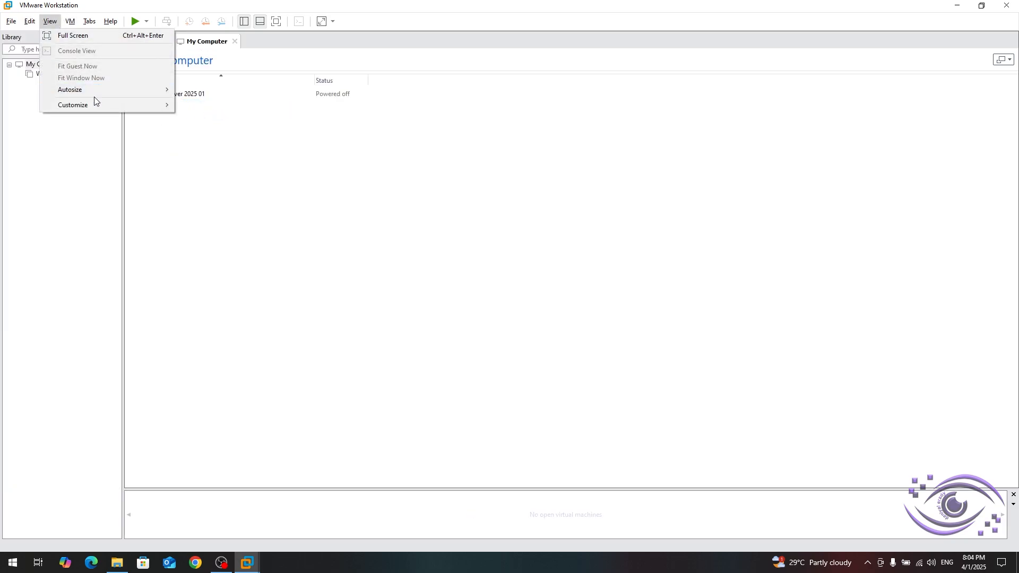
mouse_move(99, 104)
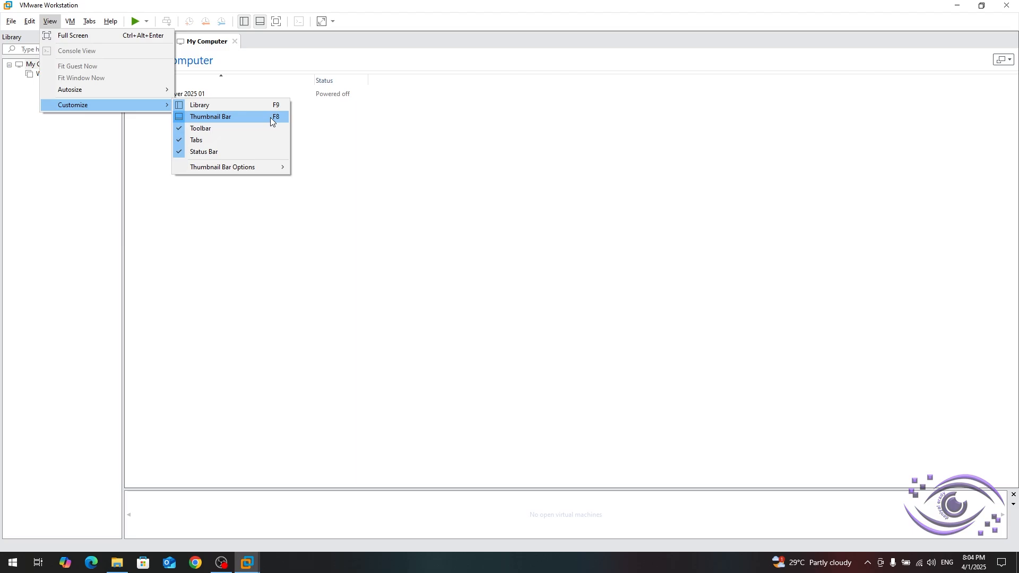
left_click(217, 92)
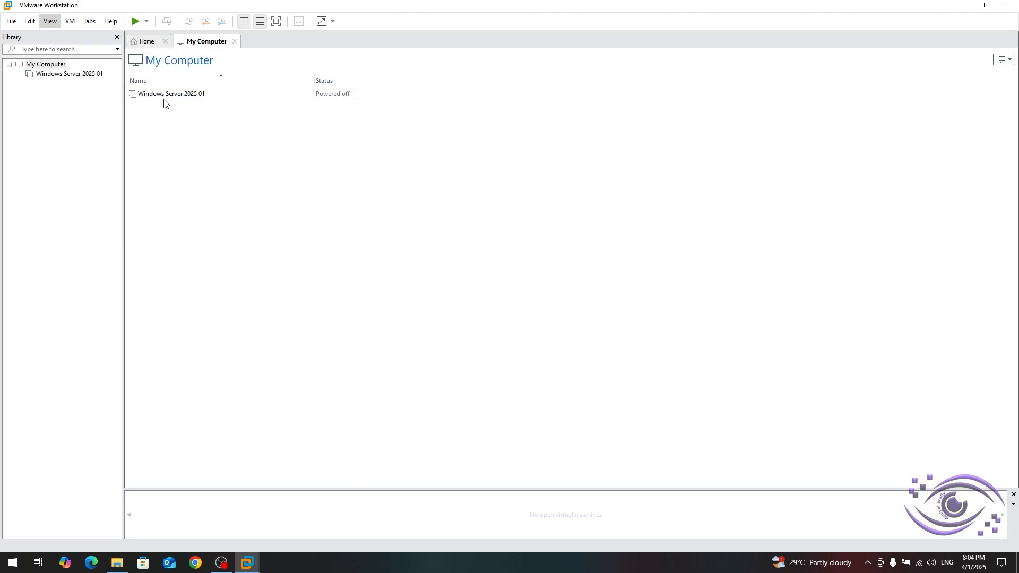
left_click(59, 74)
key("F2")
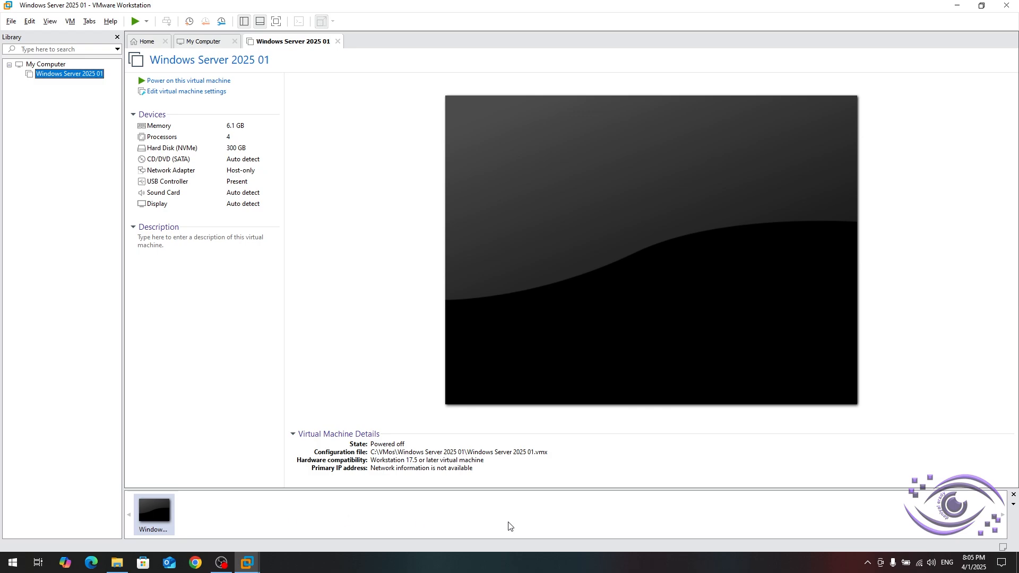
- Open the My Computer overview and review the Thumbnail Bar entry among the view customization options
left_click(45, 65)
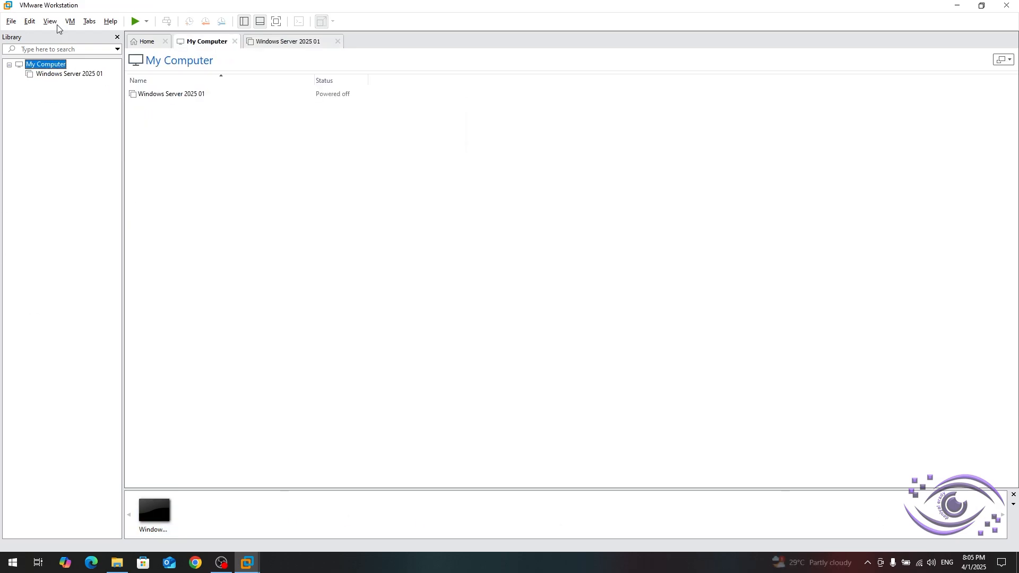
left_click(50, 21)
mouse_move(72, 23)
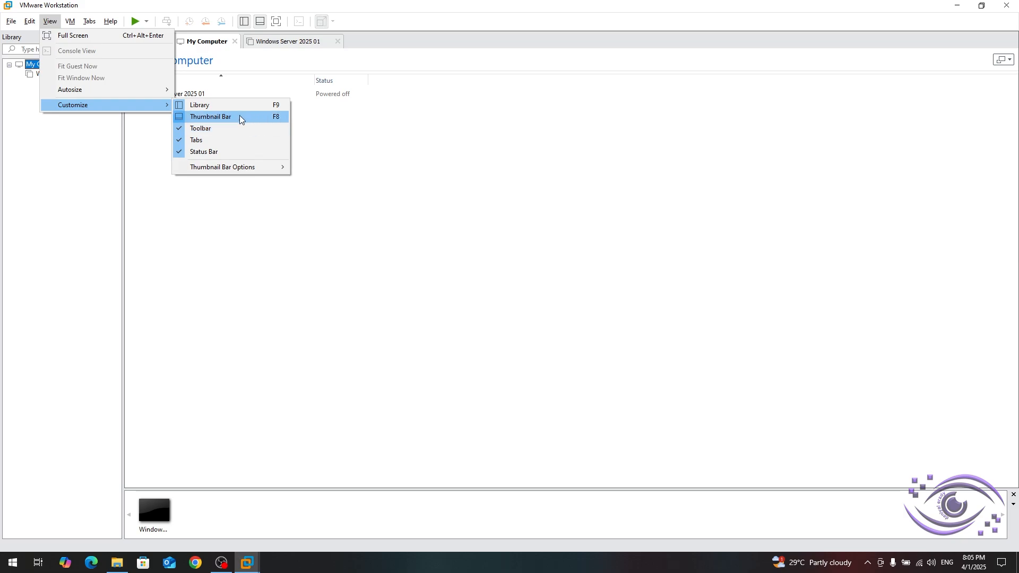
key("Escape")
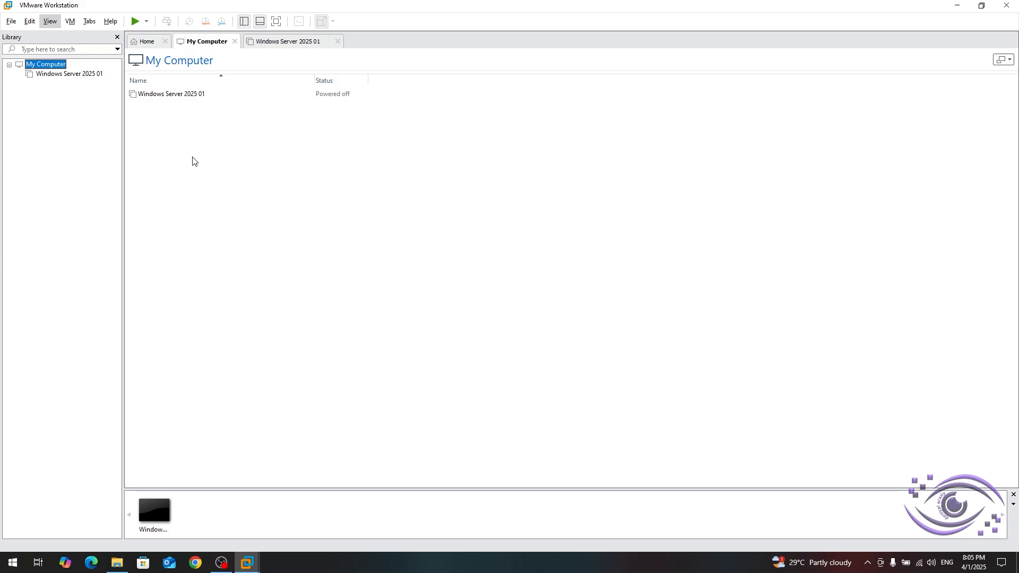
- Review the Tabs customization entry and switch through the open Home, My Computer and Windows Server 2025 01 tabs
left_click(43, 22)
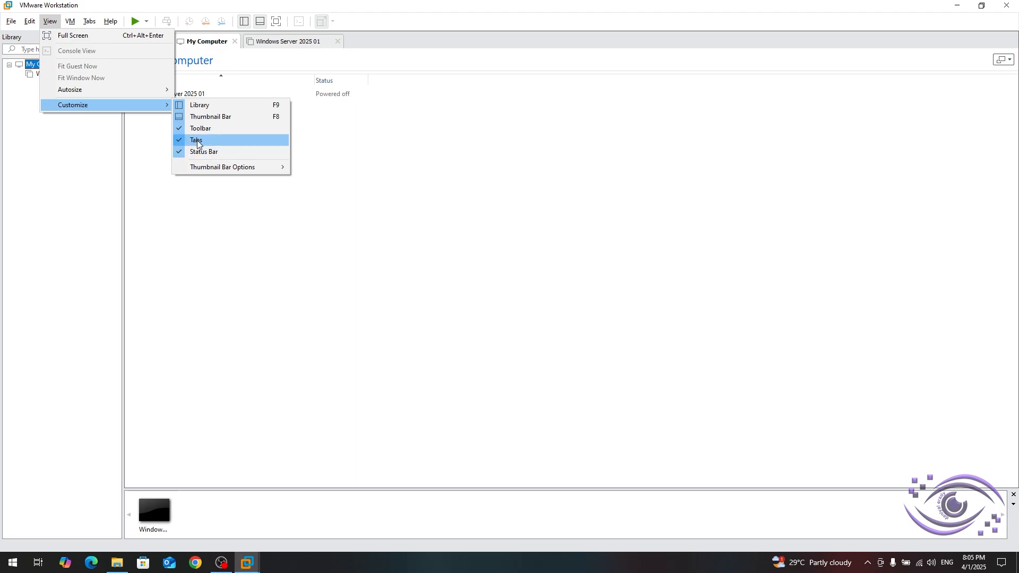
left_click(283, 47)
left_click(284, 44)
left_click(189, 46)
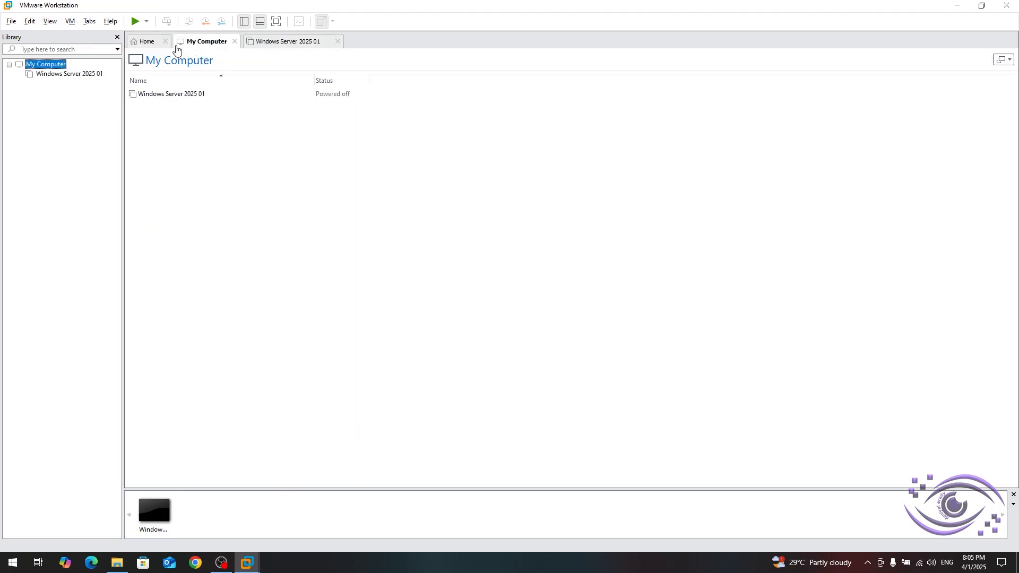
left_click(140, 42)
left_click(194, 42)
left_click(284, 45)
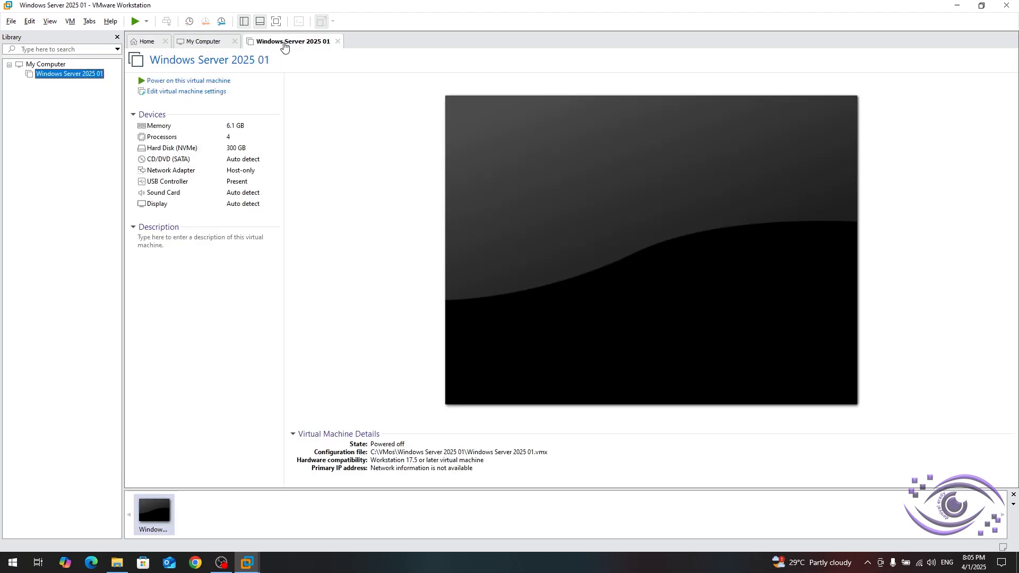
- Hide the Status Bar through the view customization options and show it again, repeating the toggle twice
left_click(50, 22)
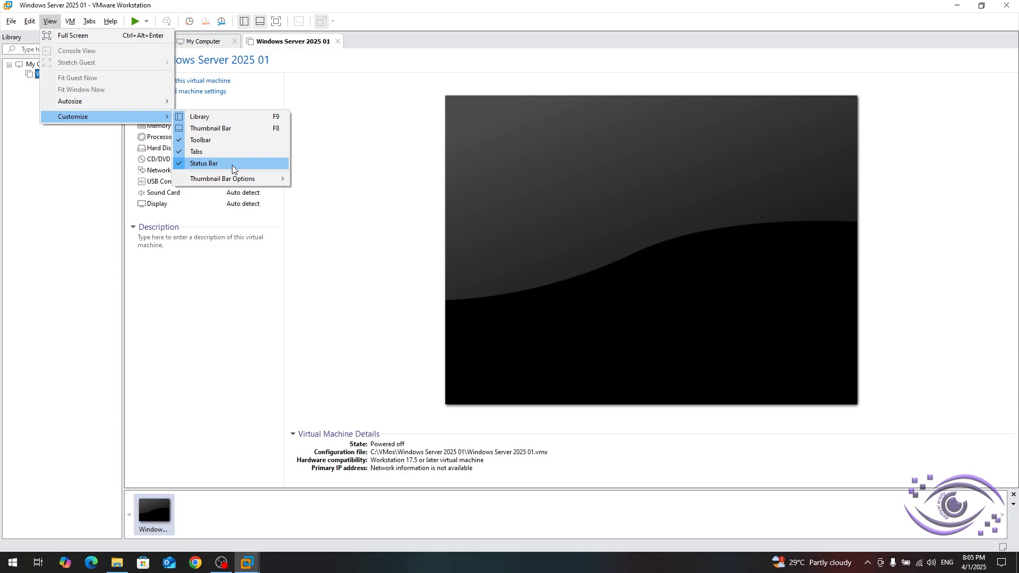
left_click(231, 165)
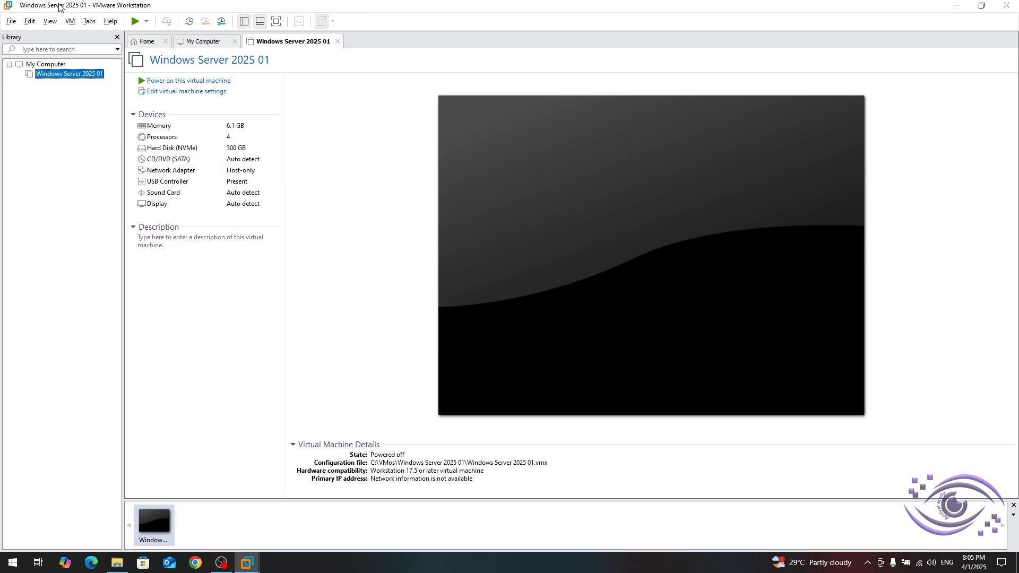
left_click(88, 21)
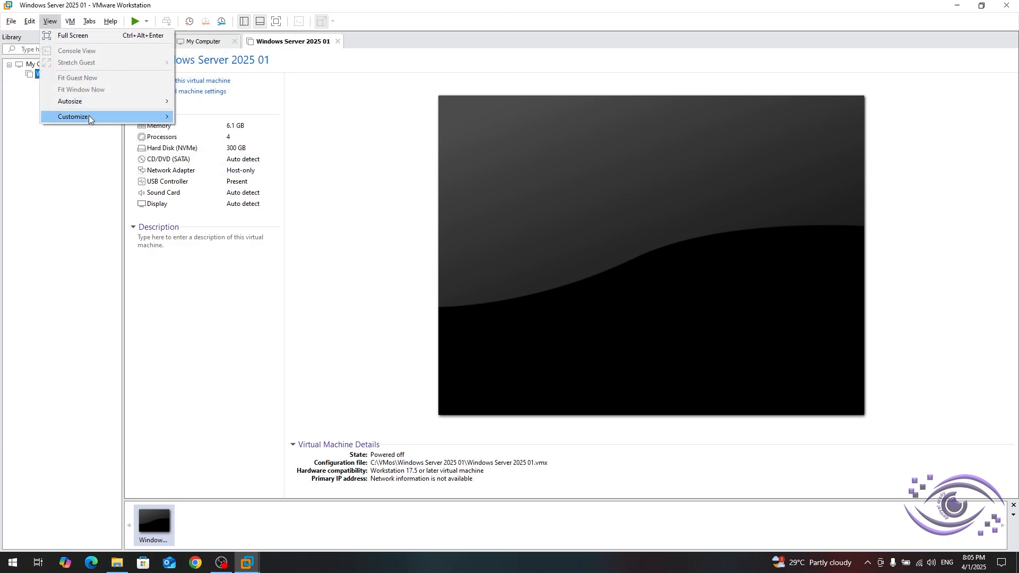
left_click(229, 162)
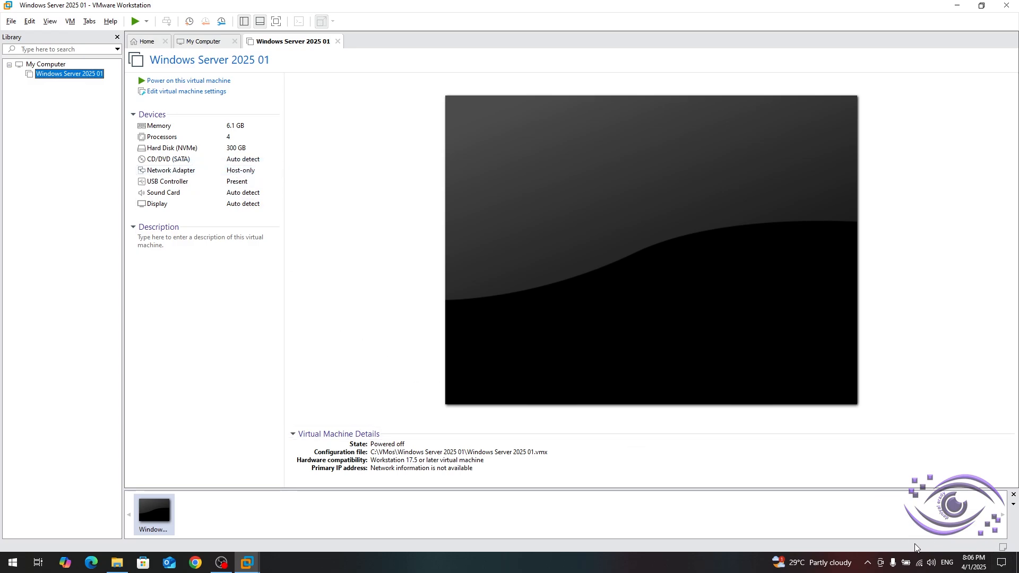
left_click(68, 22)
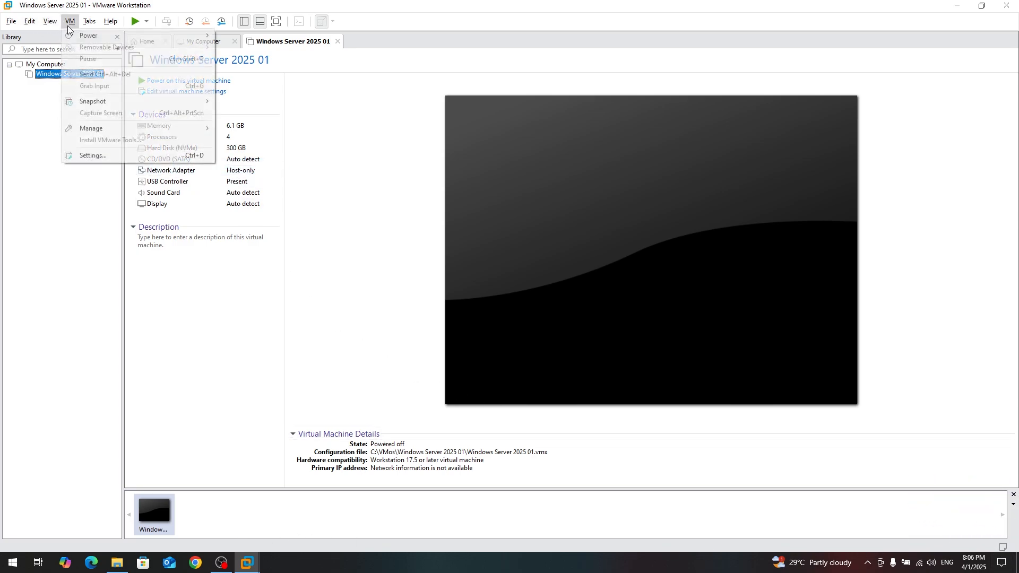
mouse_move(50, 21)
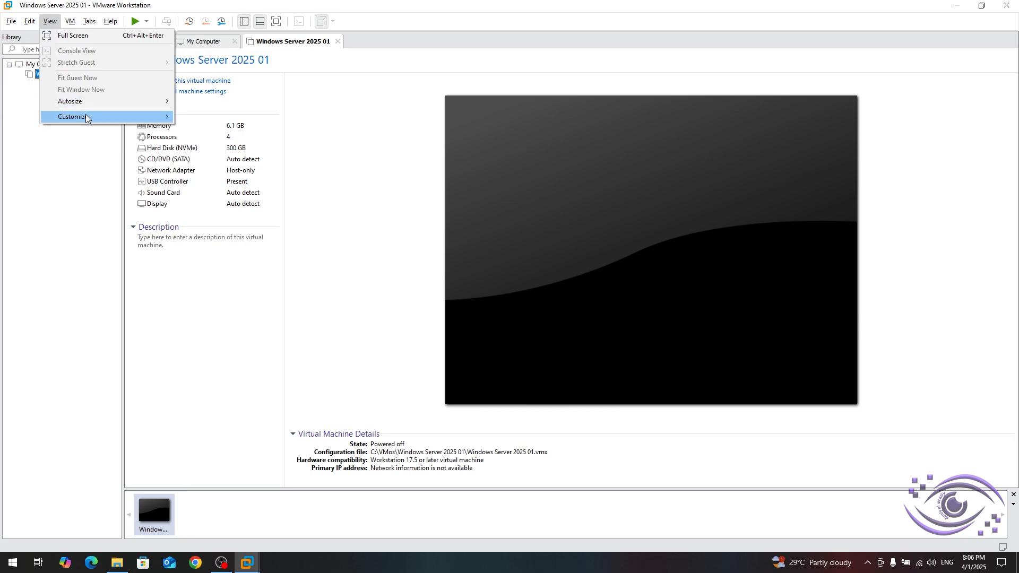
mouse_move(85, 114)
left_click(234, 167)
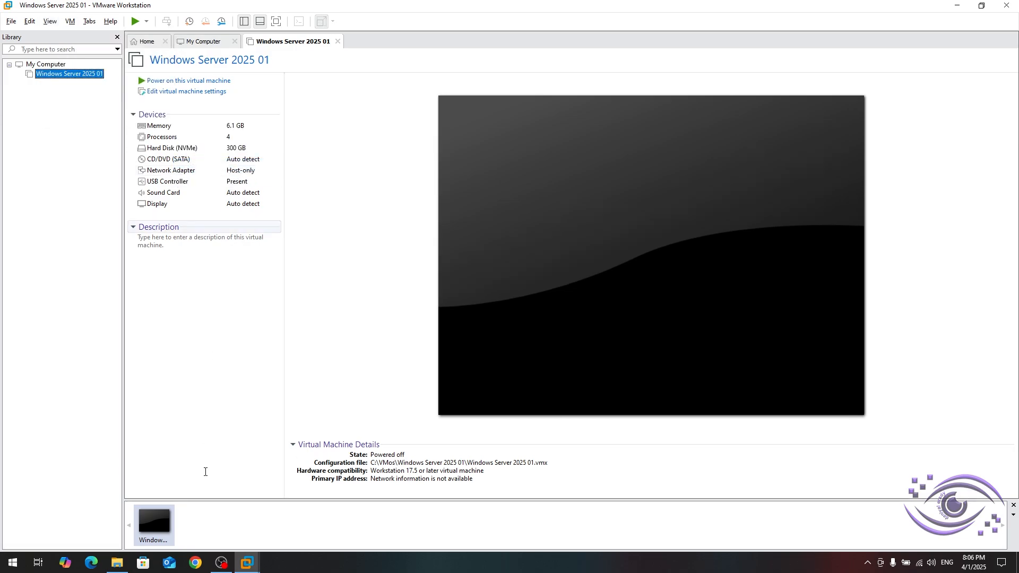
left_click(50, 21)
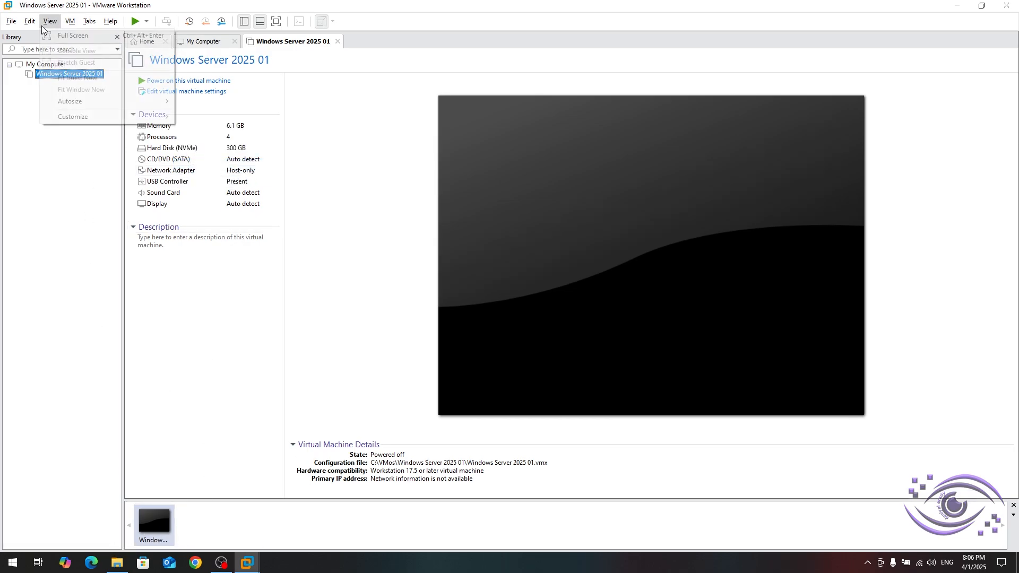
mouse_move(166, 121)
left_click(204, 163)
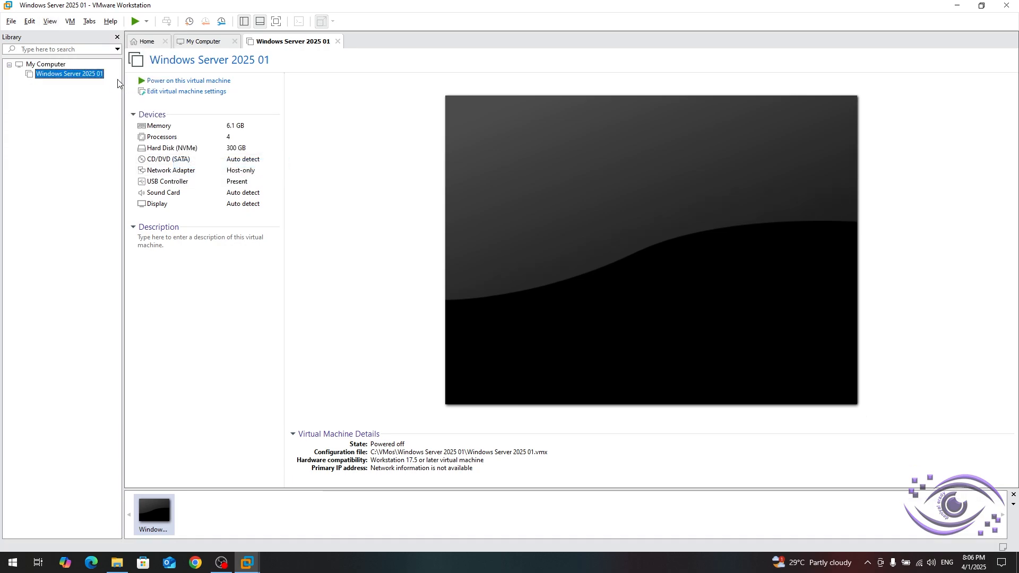
- Switch the Thumbnail Bar Options to Folder View Virtual Machines and back to Open Virtual Machines
left_click(50, 21)
mouse_move(81, 114)
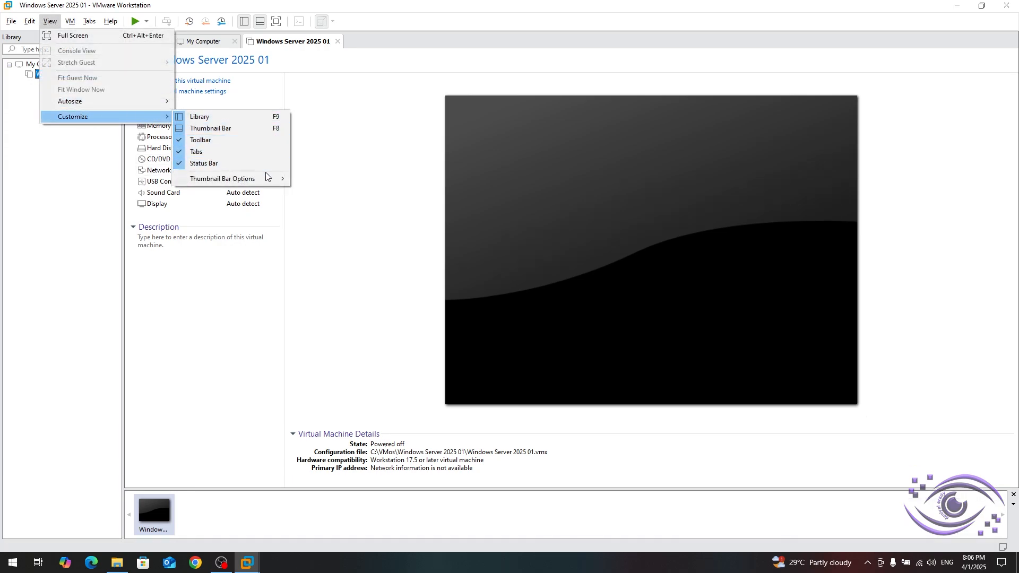
mouse_move(267, 179)
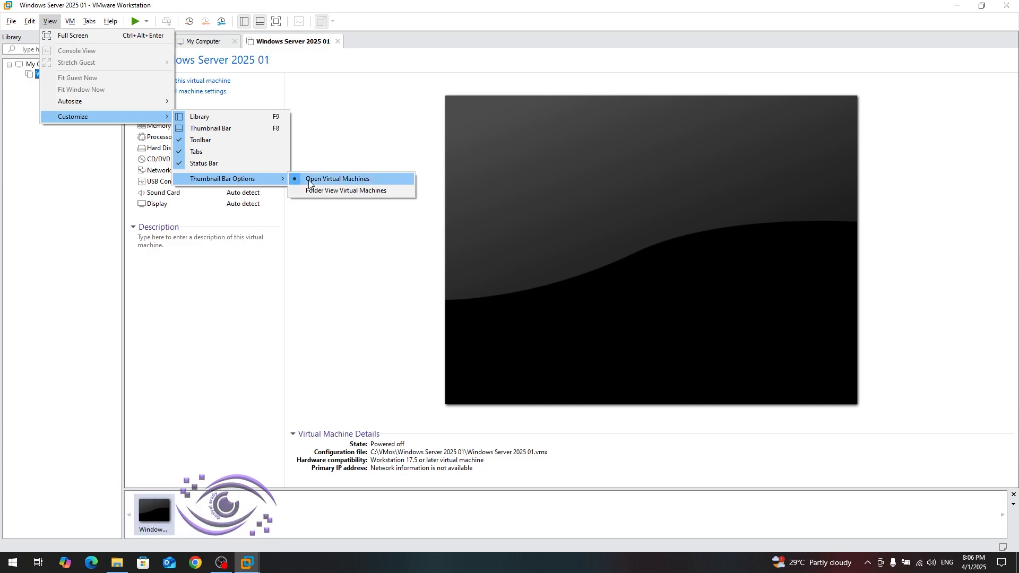
left_click(388, 192)
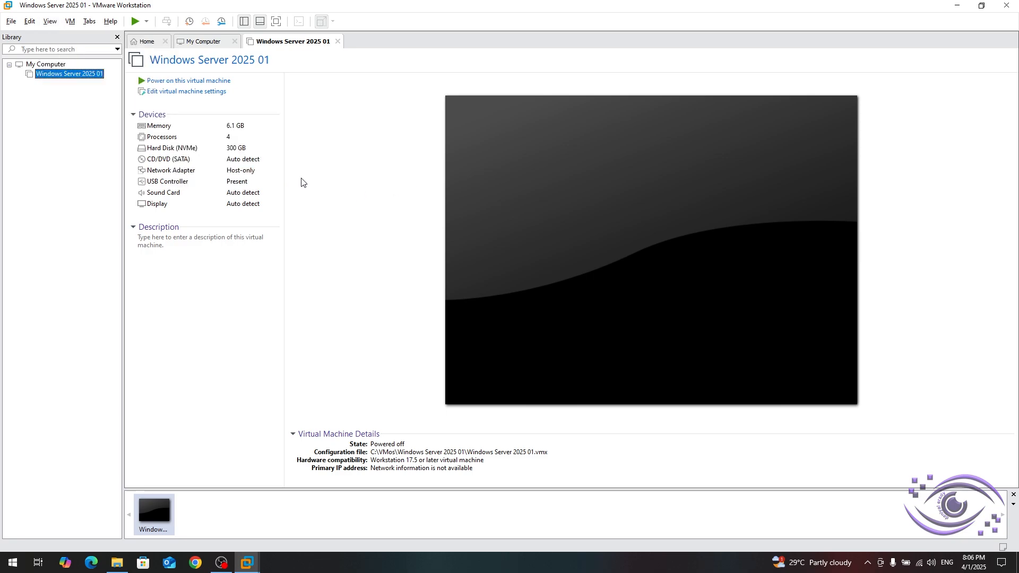
left_click(71, 21)
mouse_move(50, 21)
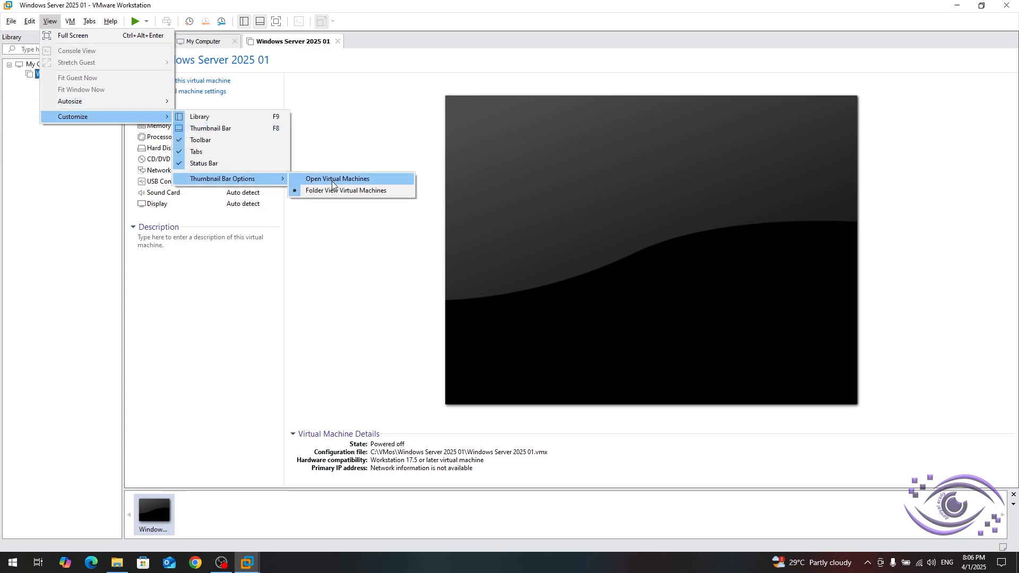
left_click(374, 180)
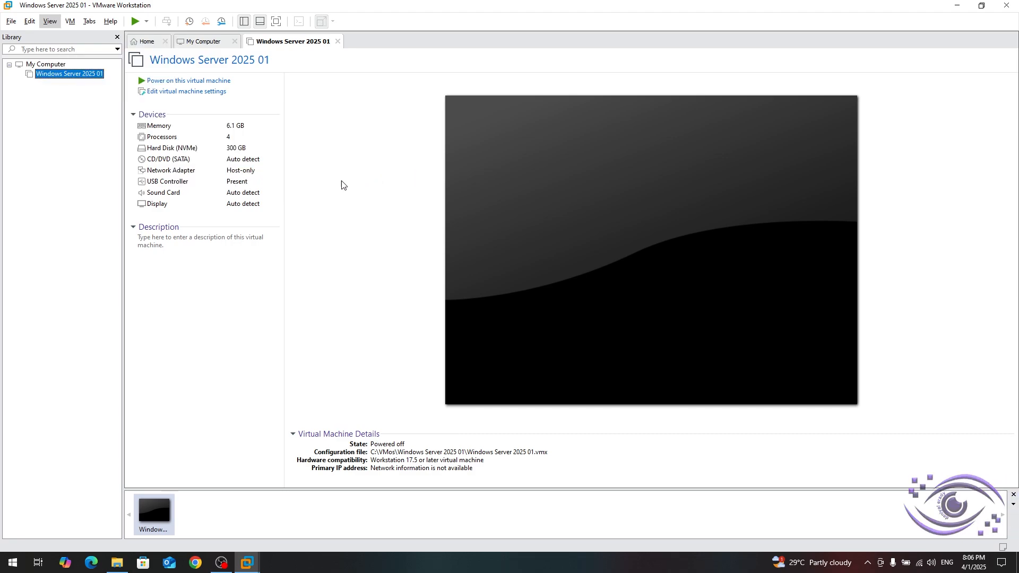
left_click(241, 343)
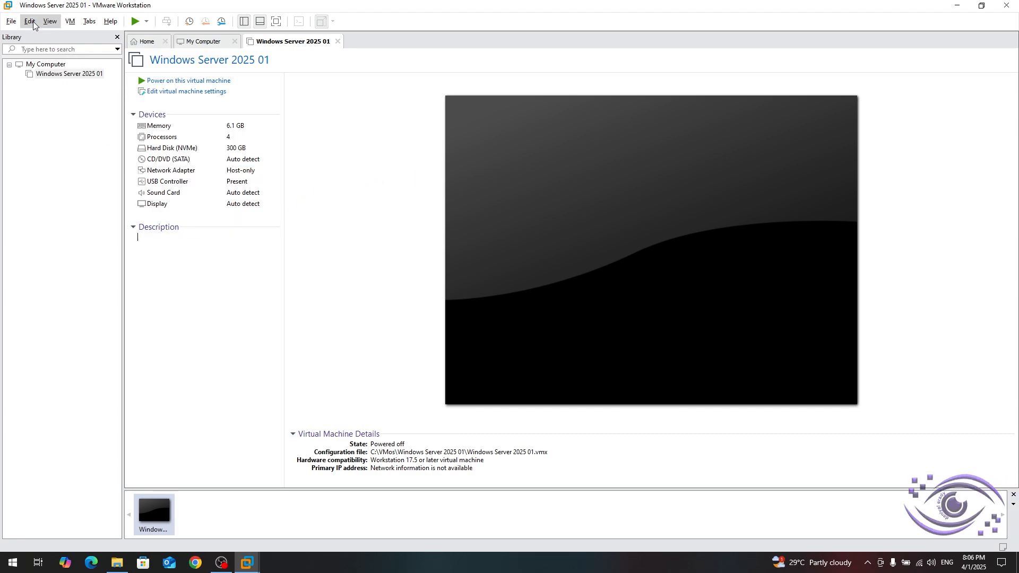
- Examine the power commands available for the Windows Server 2025 01 virtual machine and decline the ESET update download
left_click(50, 21)
mouse_move(69, 24)
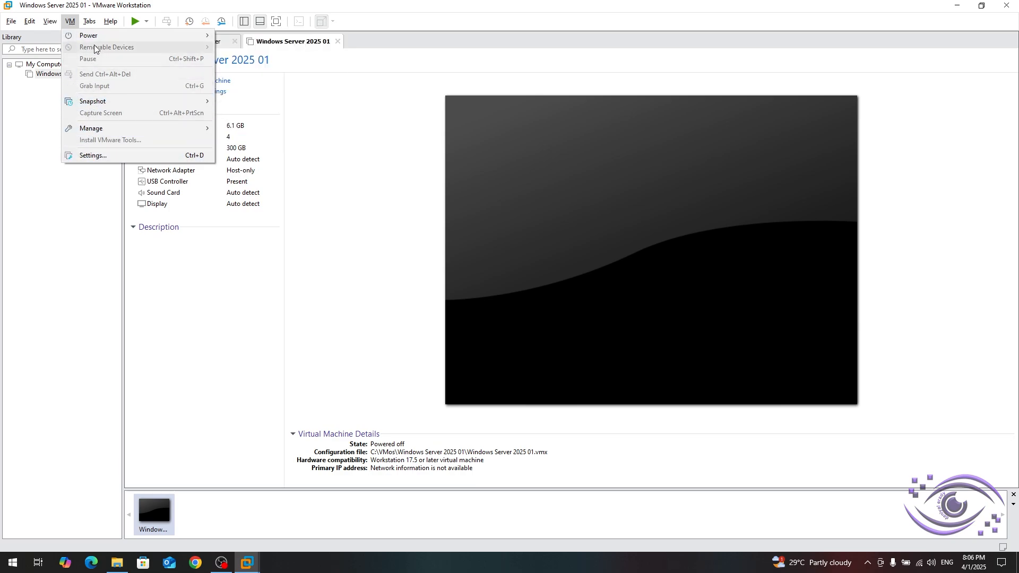
mouse_move(98, 36)
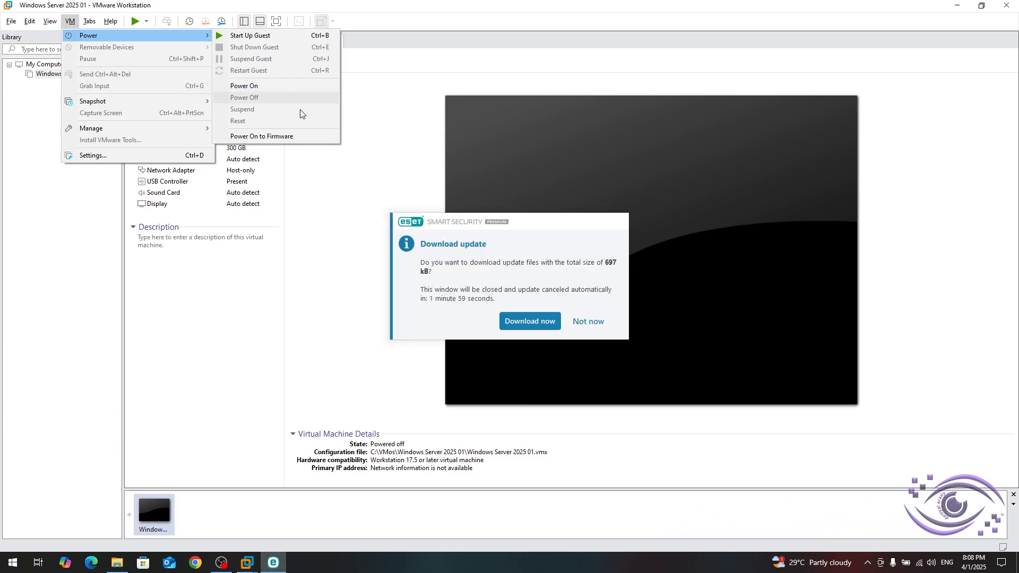
left_click(591, 323)
- Review the snapshot commands, open the Snapshot Manager for Windows Server 2025 01 and select the You Are Here state
left_click(91, 22)
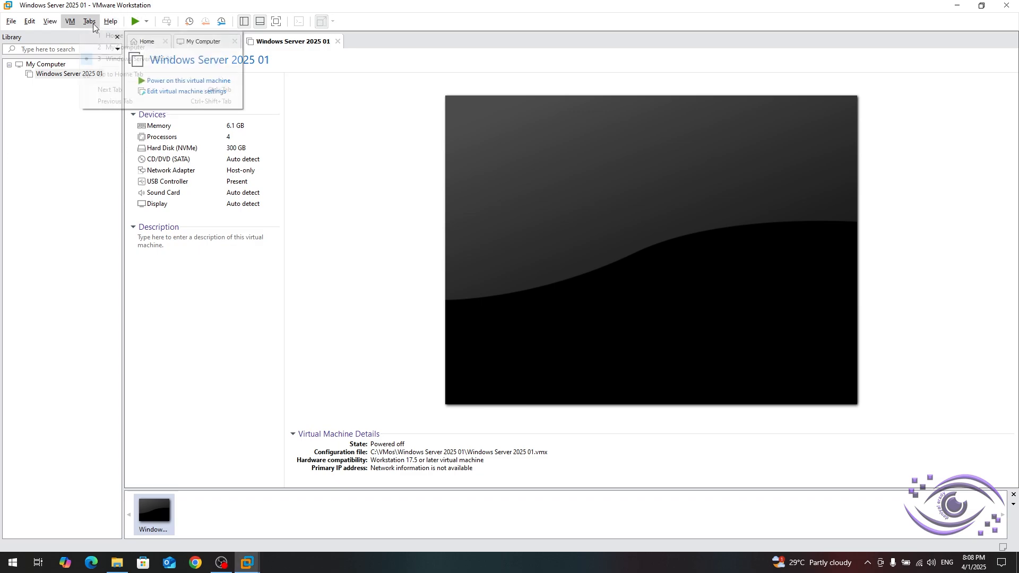
mouse_move(75, 21)
mouse_move(151, 35)
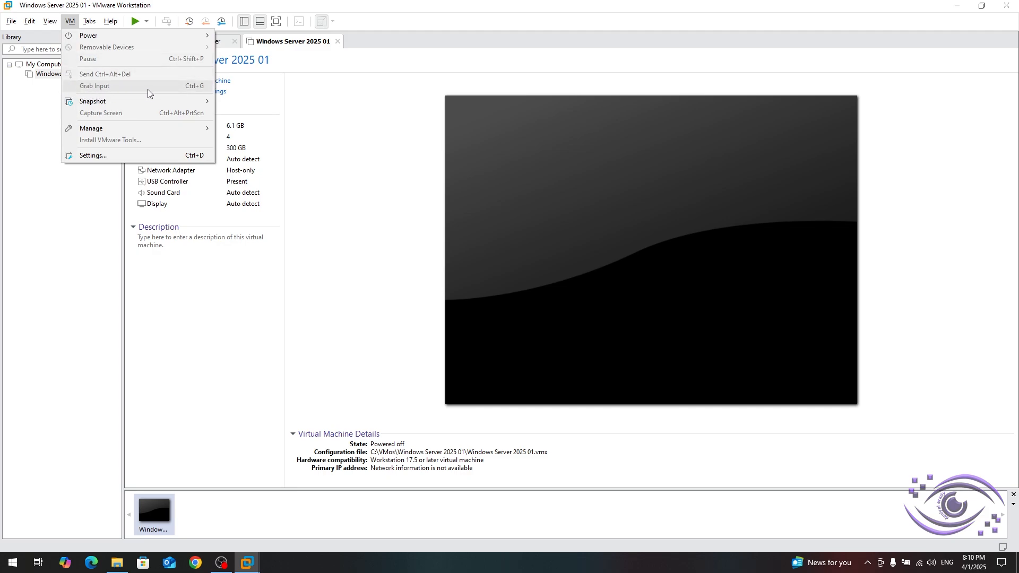
mouse_move(136, 102)
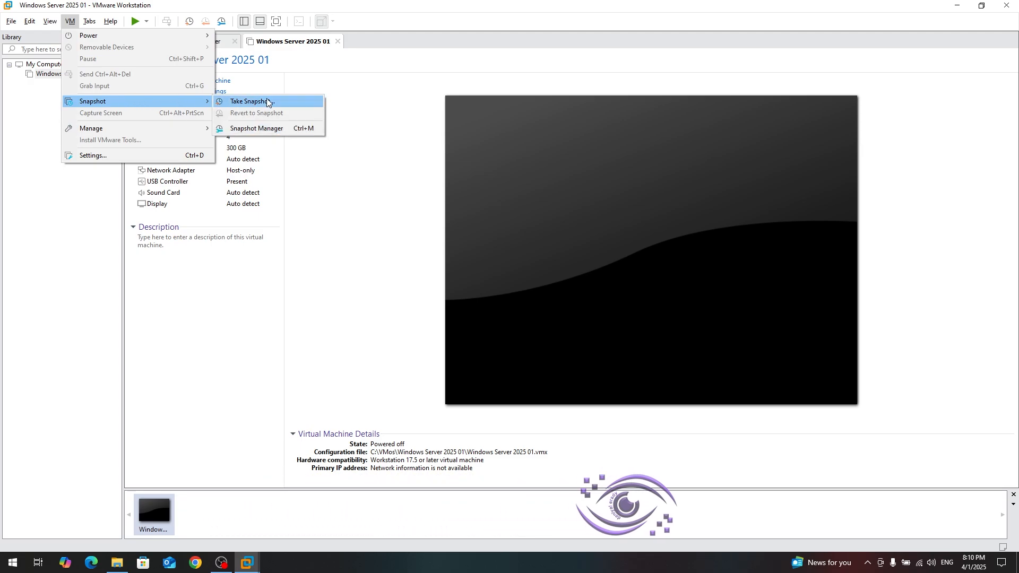
left_click(280, 129)
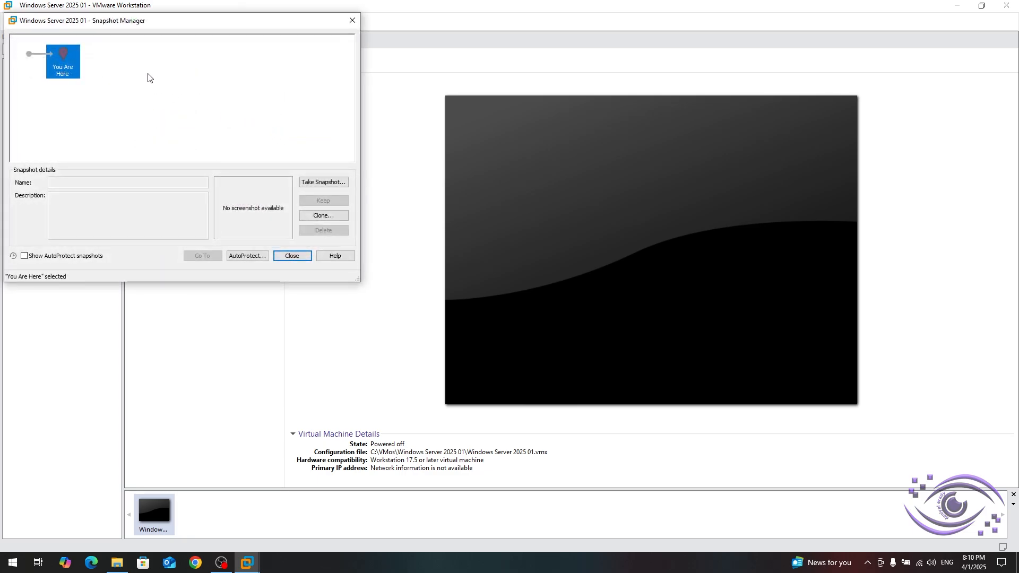
left_click_drag(171, 25, 432, 69)
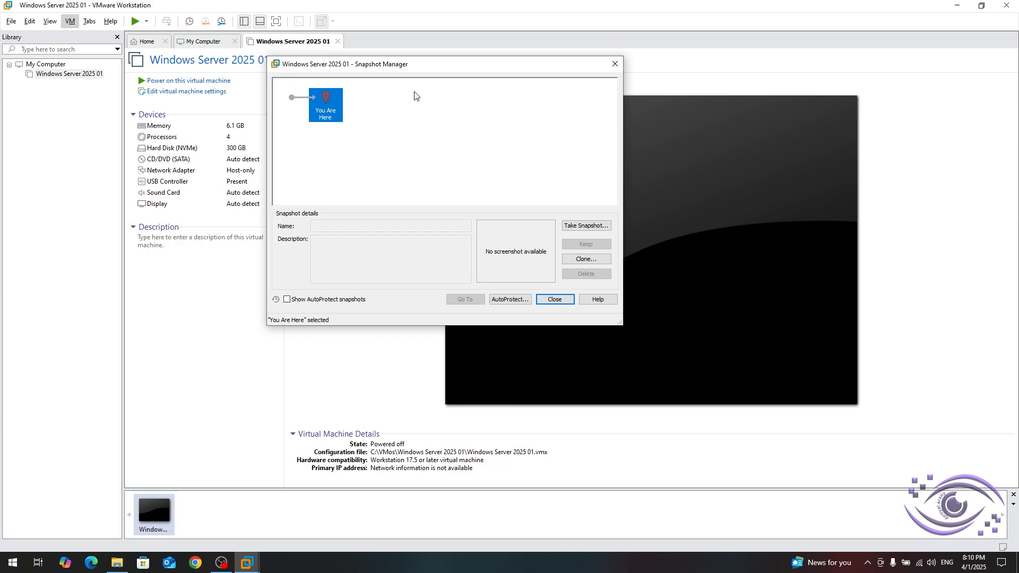
left_click(411, 105)
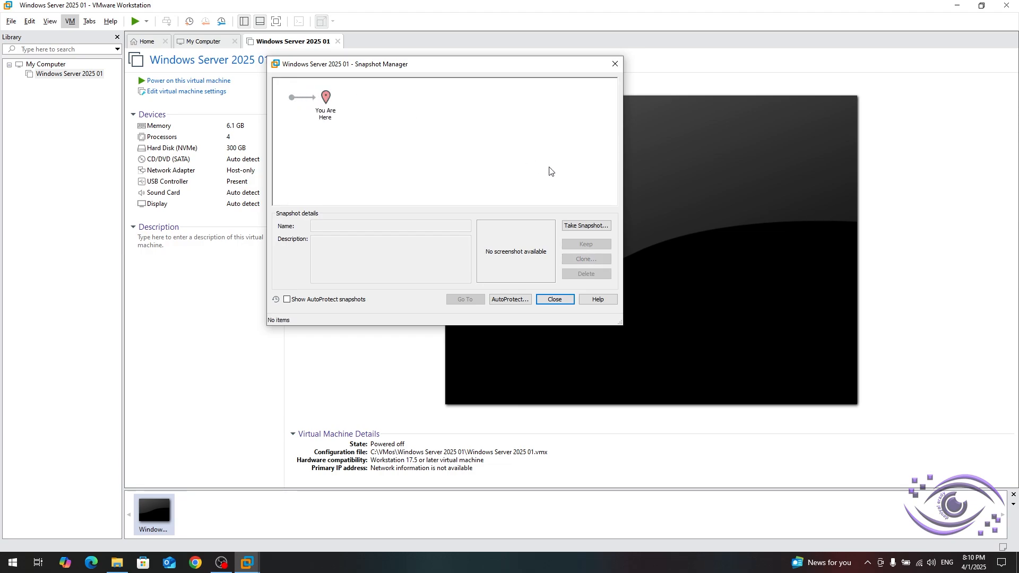
left_click(329, 109)
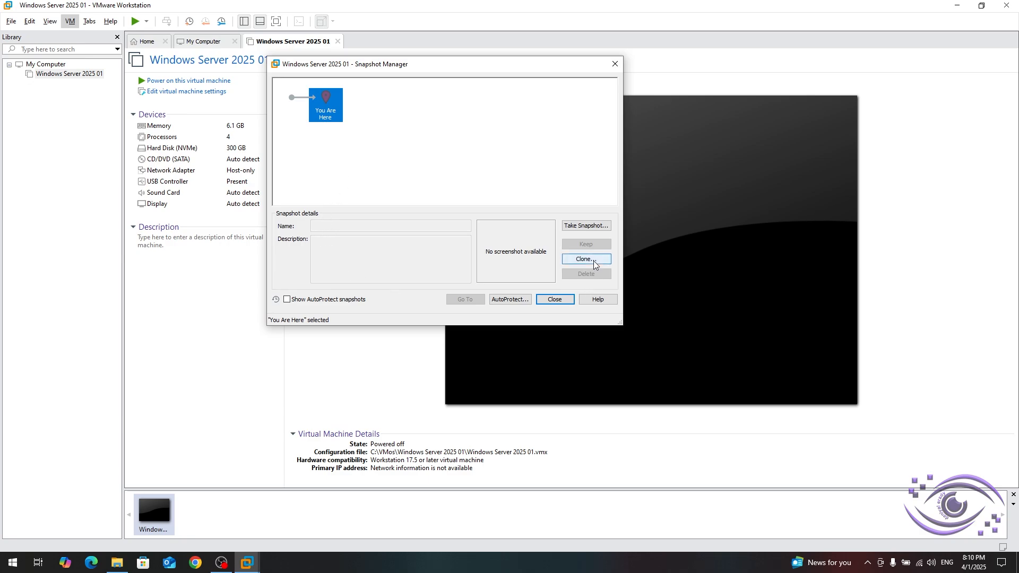
- Examine the name and description fields for taking a new snapshot, then cancel without taking one
left_click(586, 226)
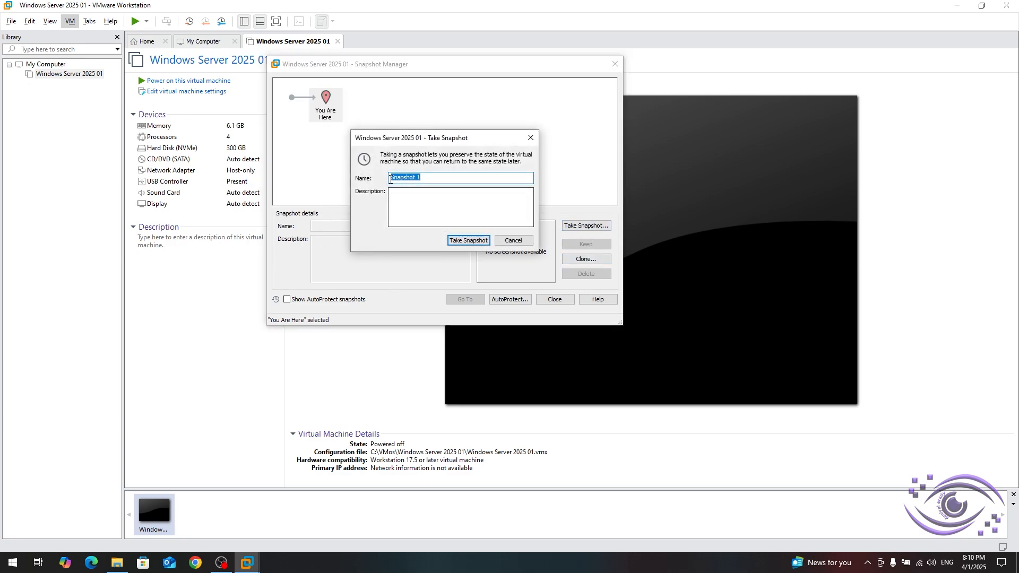
left_click(407, 192)
left_click(420, 179)
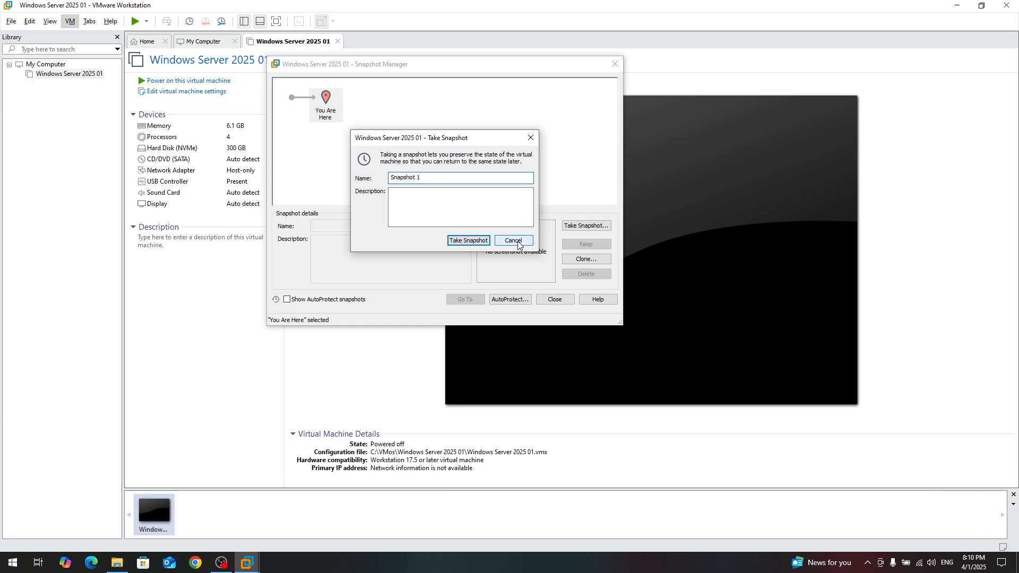
left_click(519, 242)
- Start cloning the virtual machine from its current state as a linked clone and review the name and location settings
left_click(595, 261)
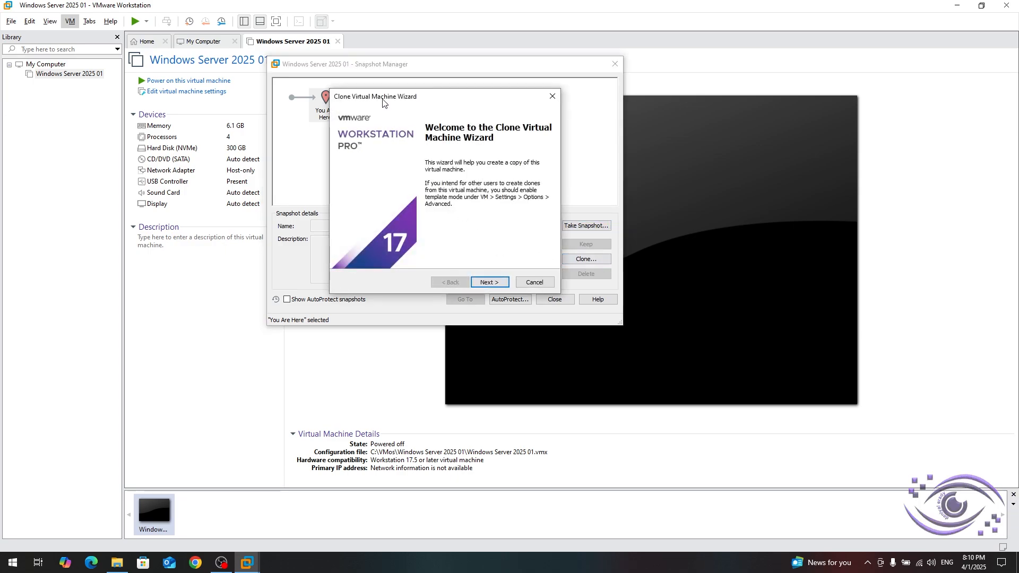
left_click_drag(383, 103, 665, 131)
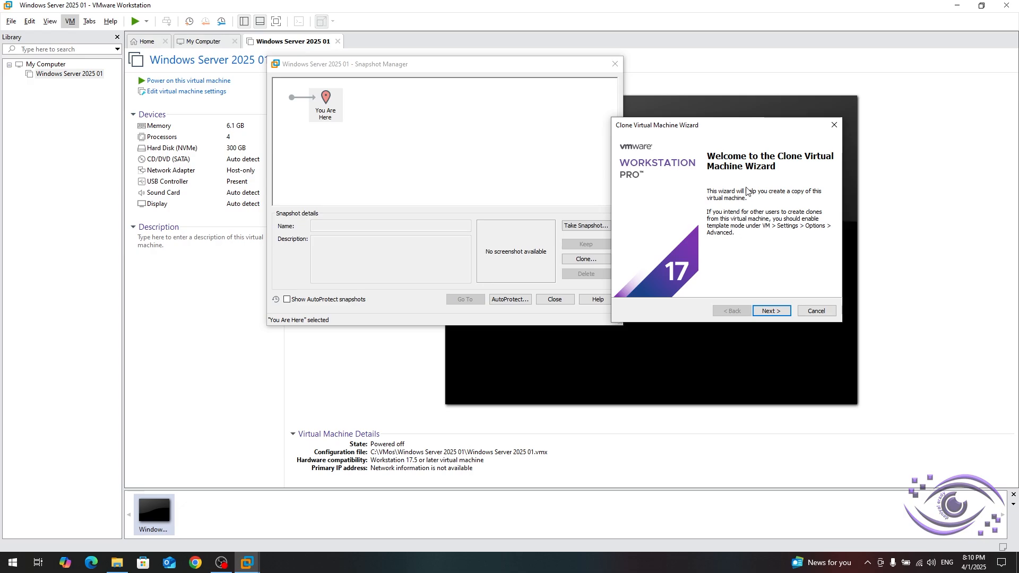
left_click_drag(765, 129, 779, 128)
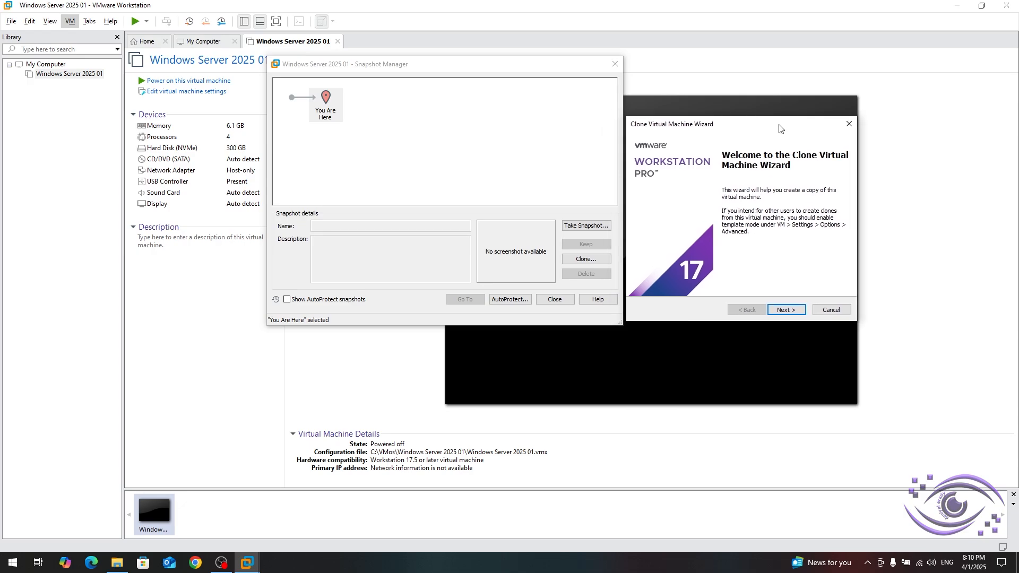
left_click(784, 312)
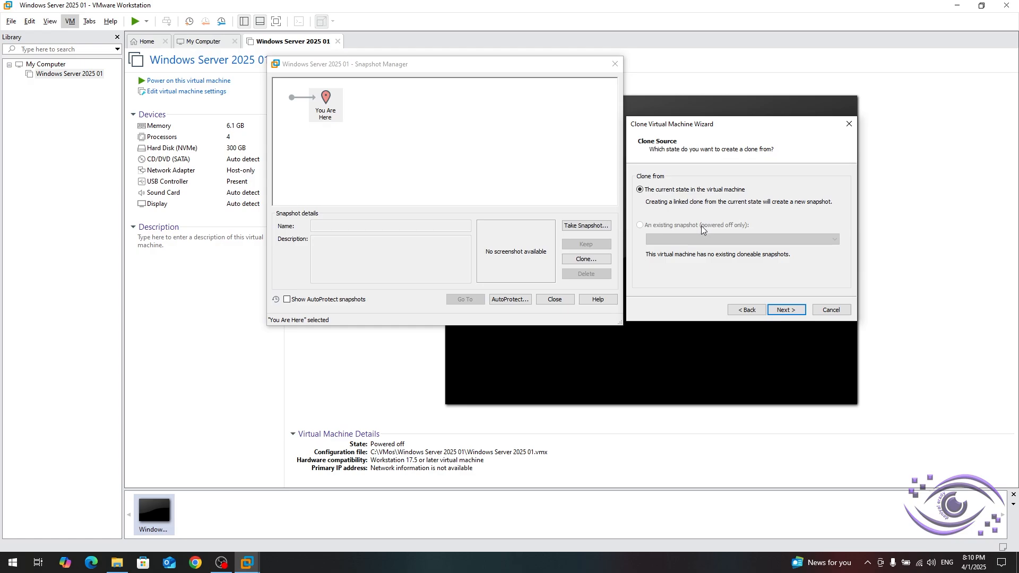
left_click(799, 309)
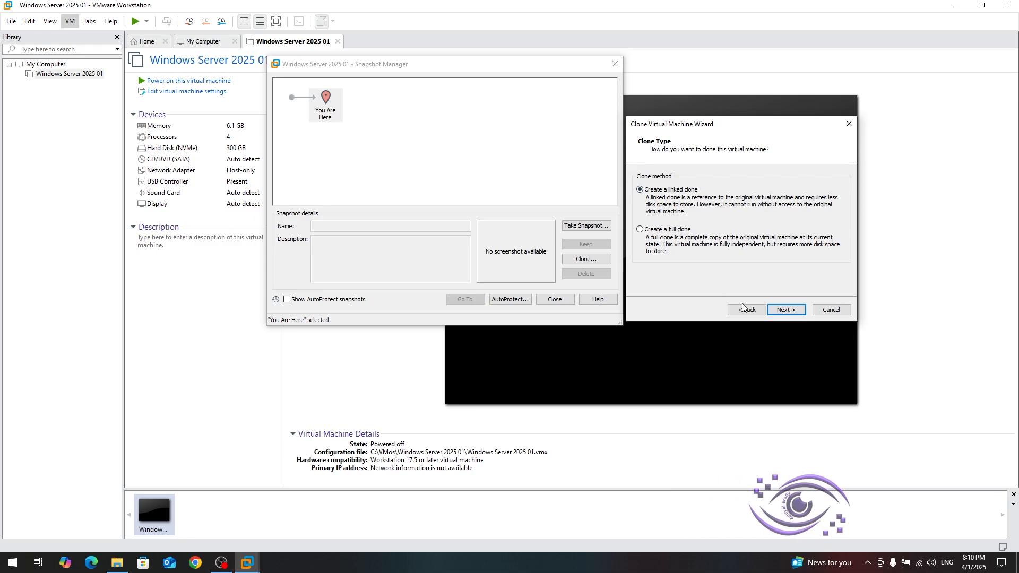
left_click(784, 310)
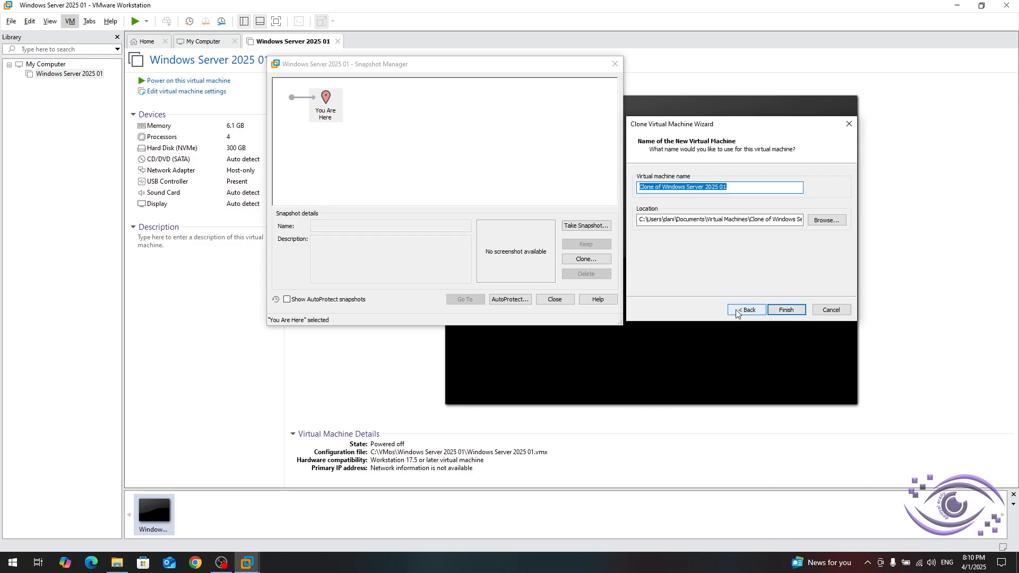
- Switch the clone method to a full clone, review its name and location settings, and cancel the clone
left_click(738, 310)
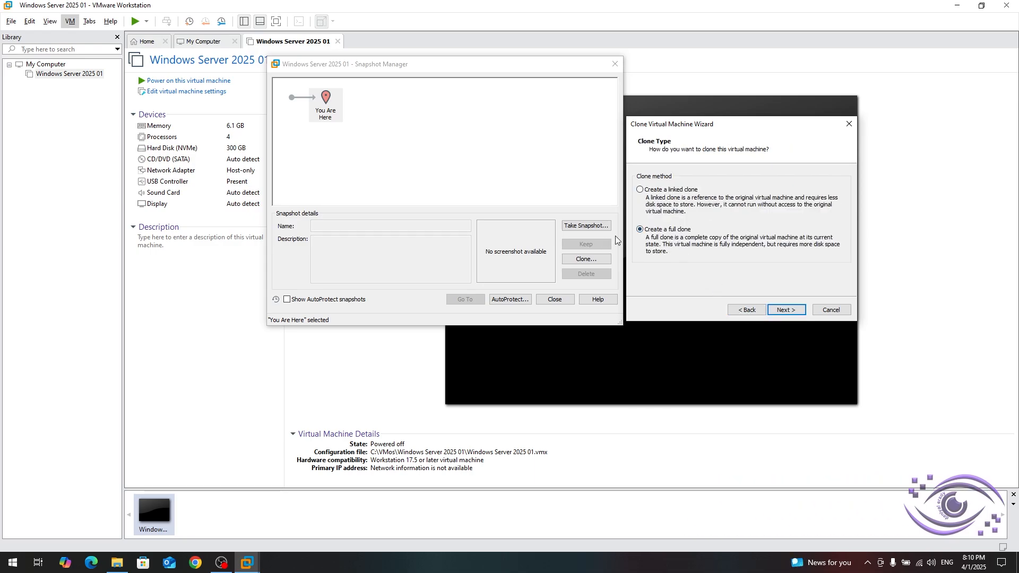
left_click(785, 310)
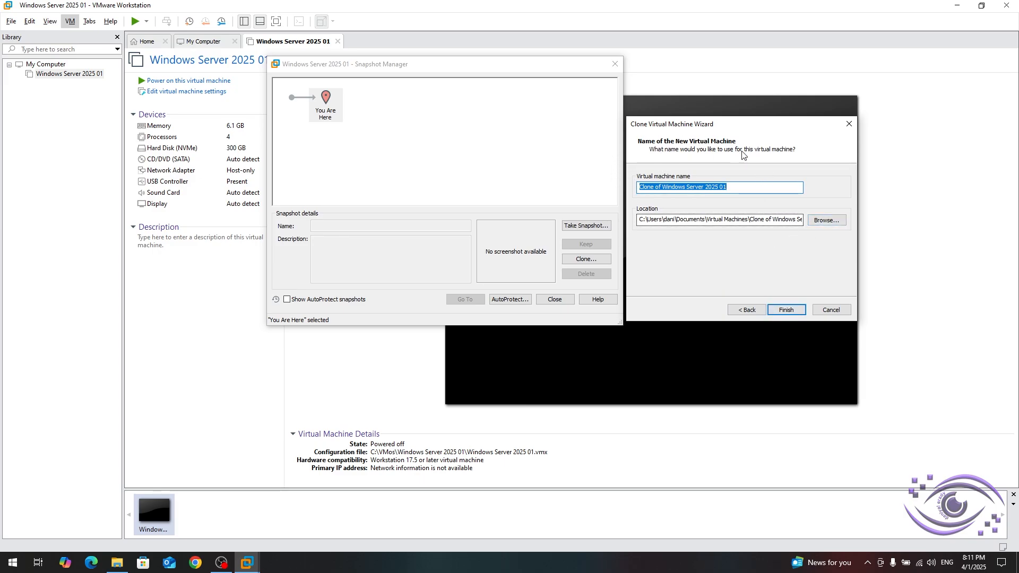
left_click(745, 311)
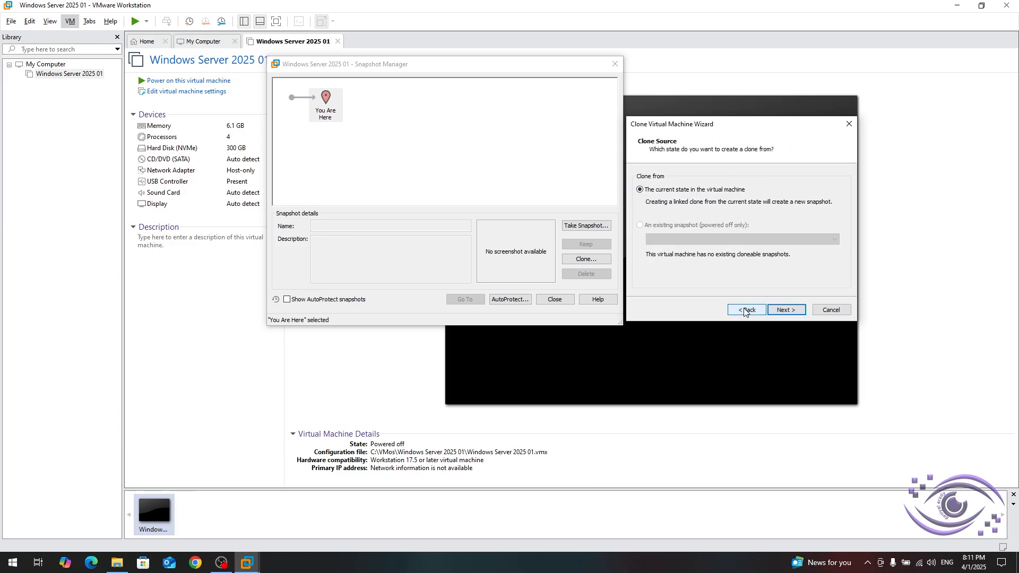
left_click(744, 311)
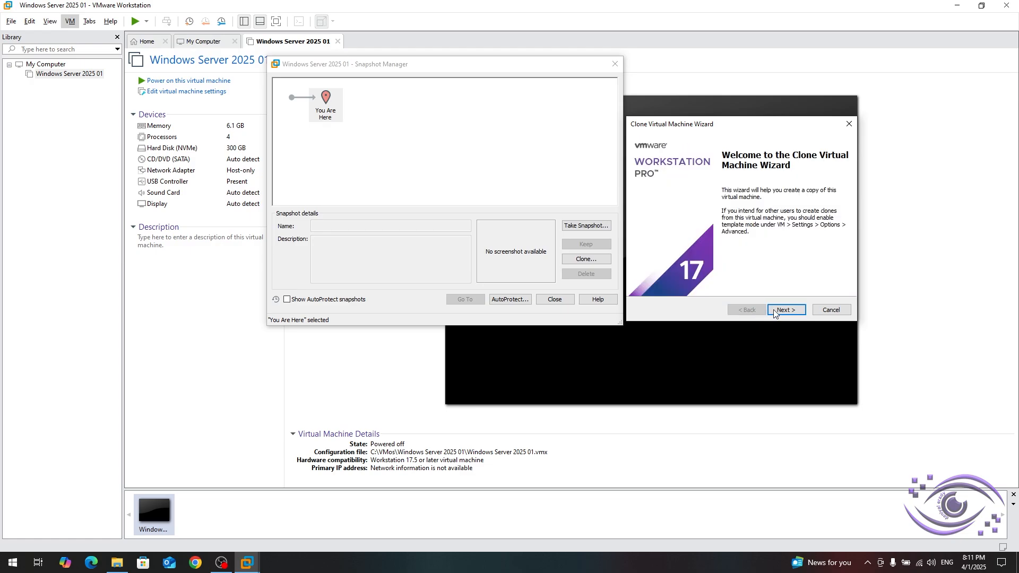
left_click(832, 310)
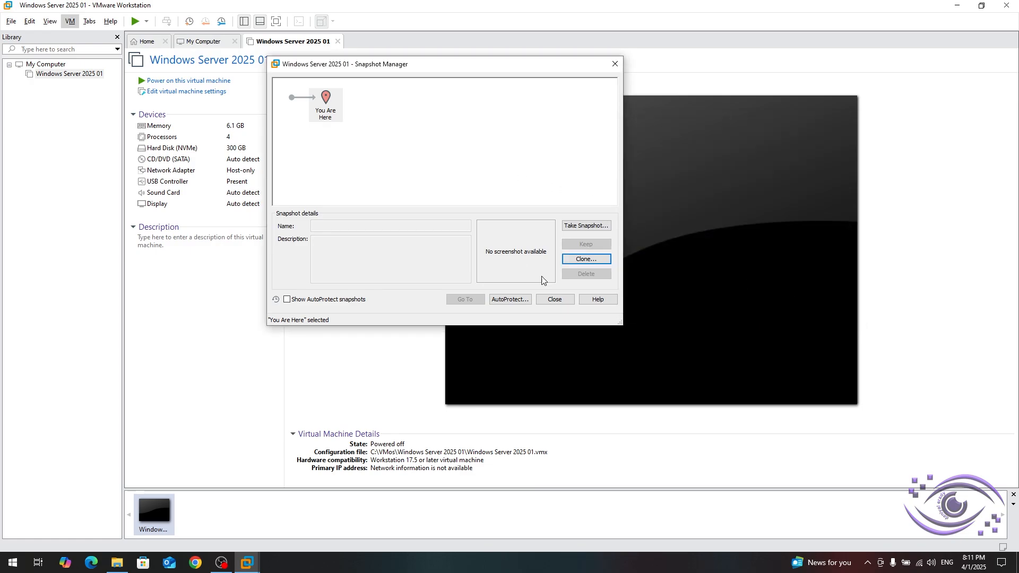
- Examine the AutoProtect options for the virtual machine without changing them and close the Snapshot Manager
left_click(517, 301)
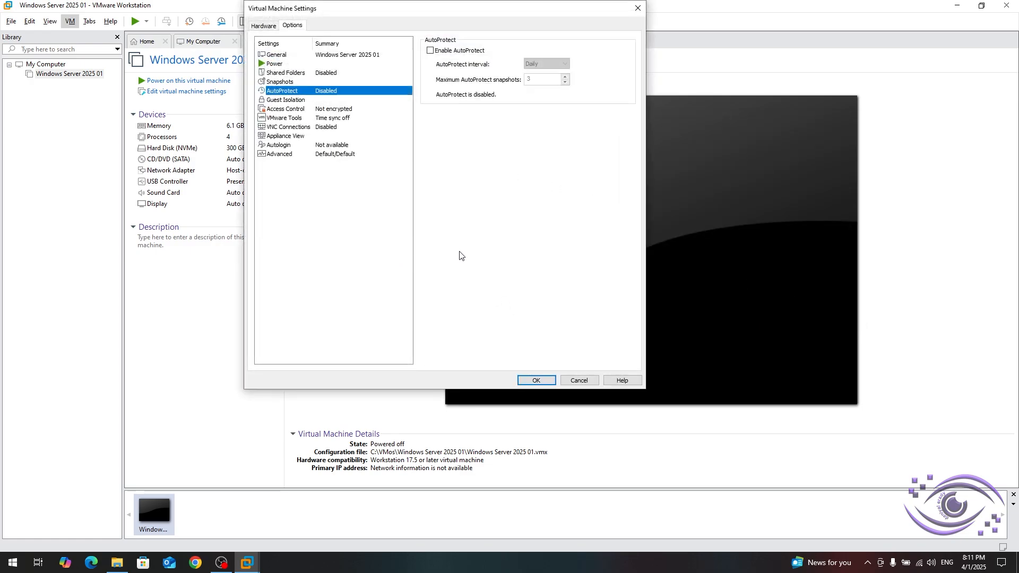
left_click(592, 383)
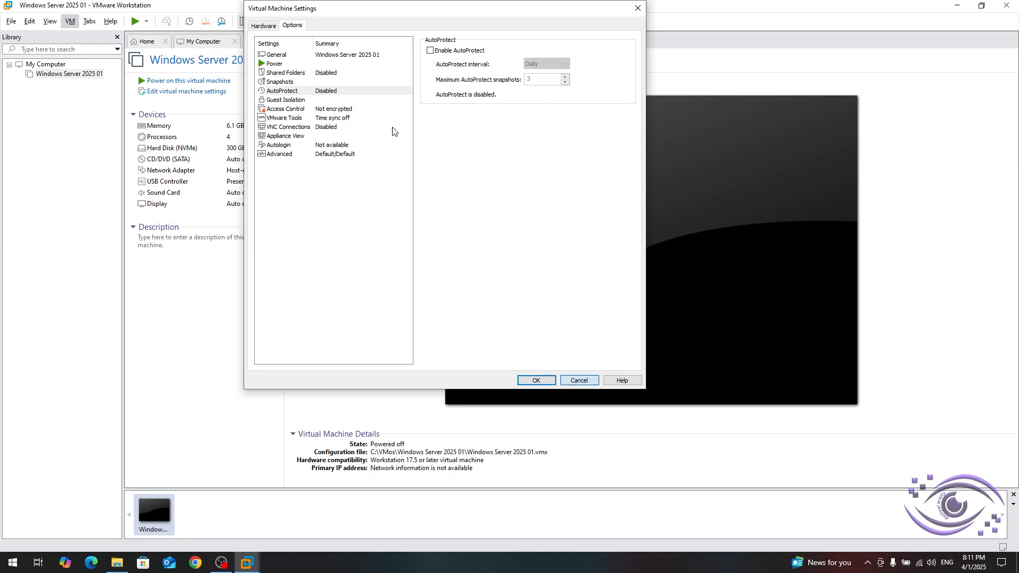
left_click(291, 25)
left_click(569, 379)
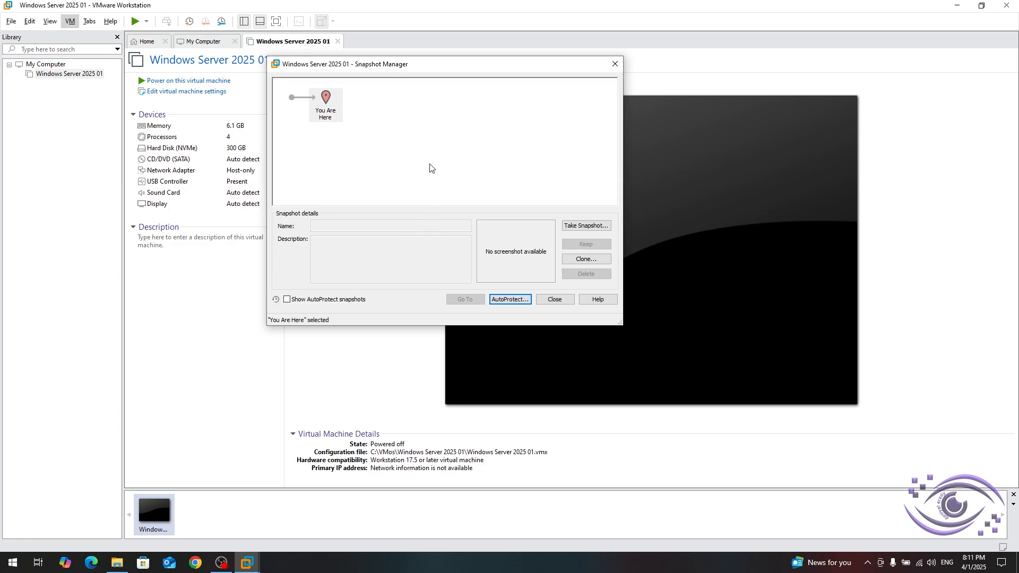
left_click(508, 300)
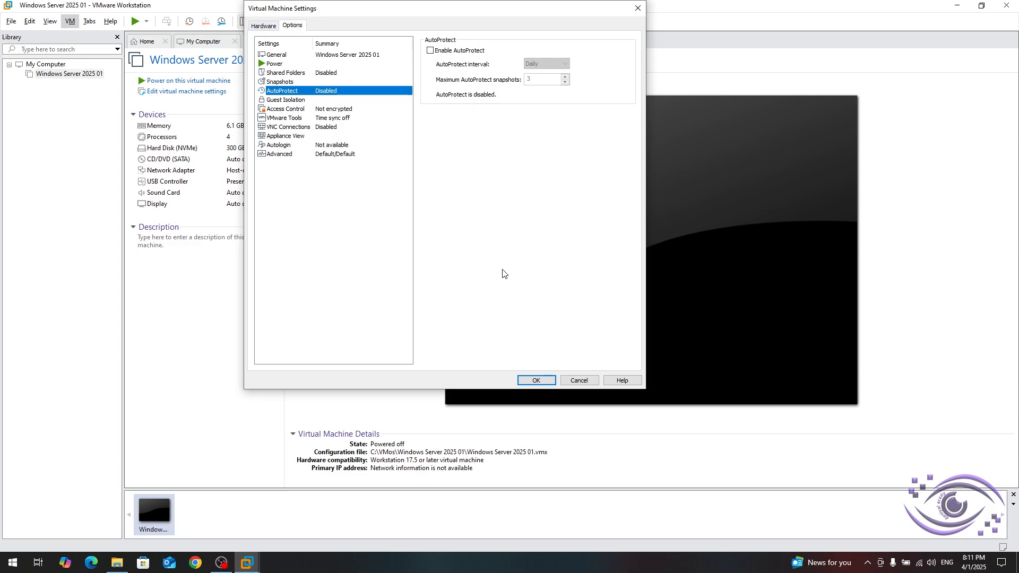
left_click(579, 380)
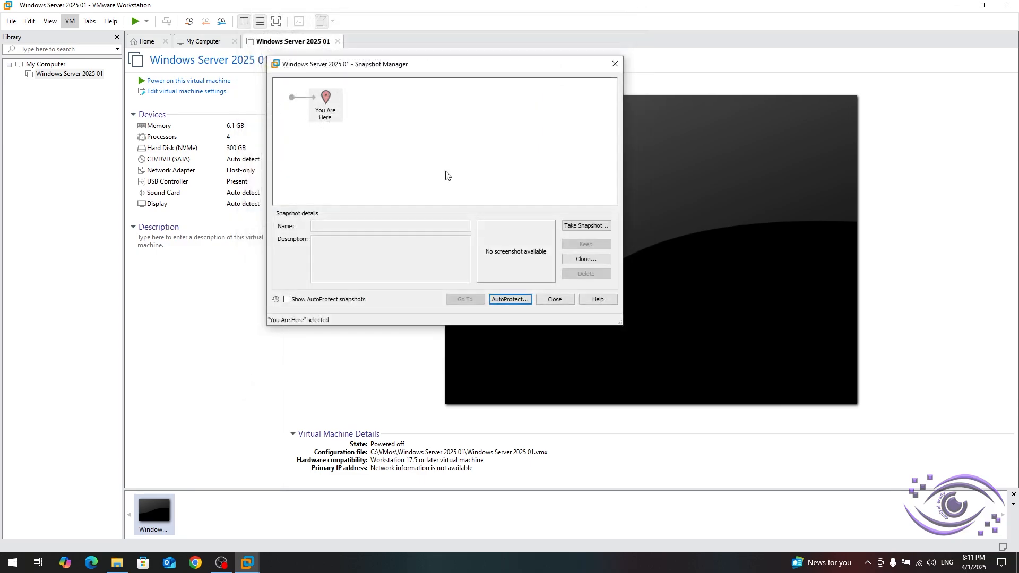
left_click(555, 300)
- Review the virtual machine's management commands, start the Change Hardware Compatibility wizard and keep Workstation 17.5 or later as the format
left_click(68, 21)
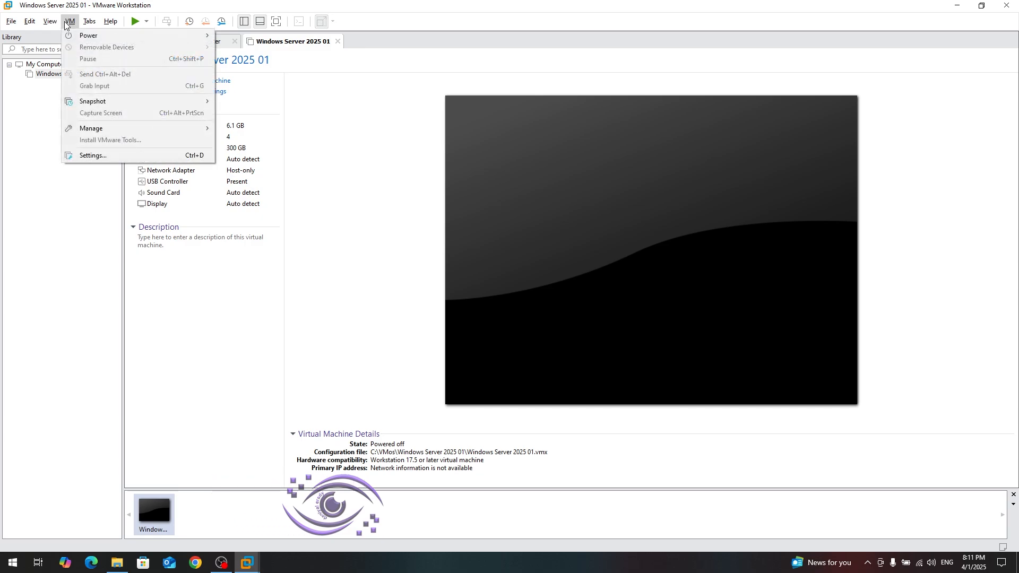
mouse_move(126, 130)
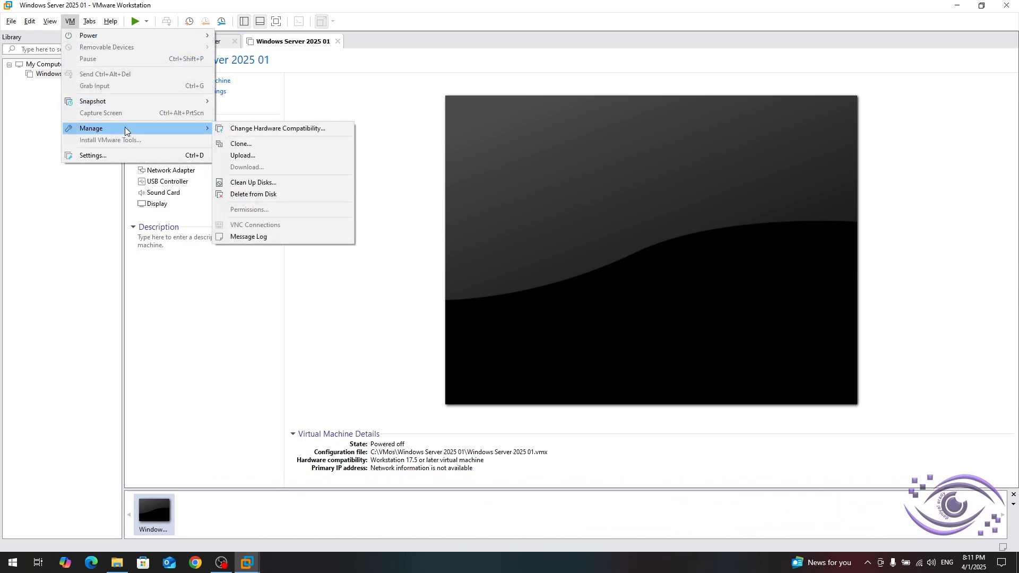
mouse_move(195, 127)
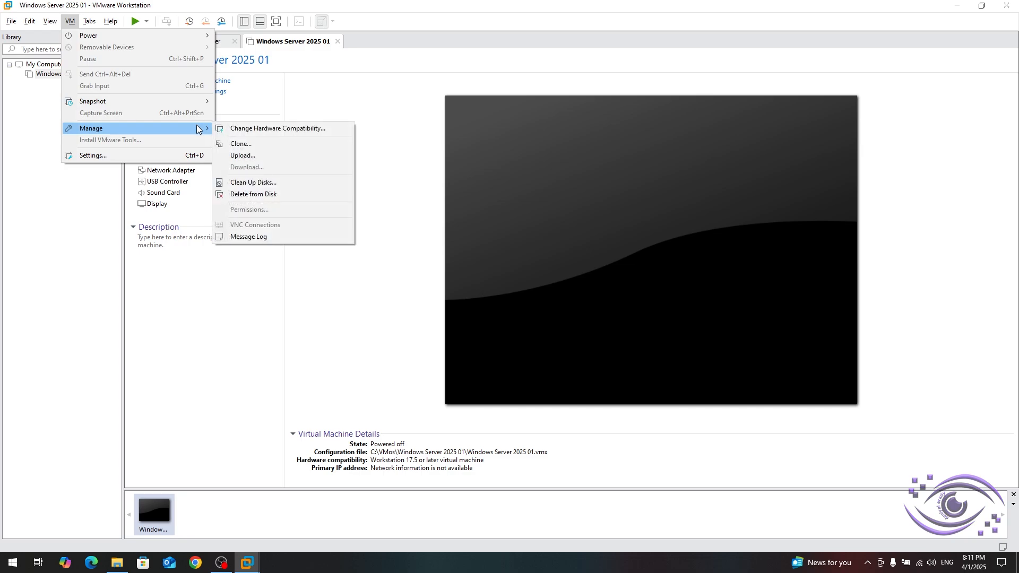
left_click(321, 129)
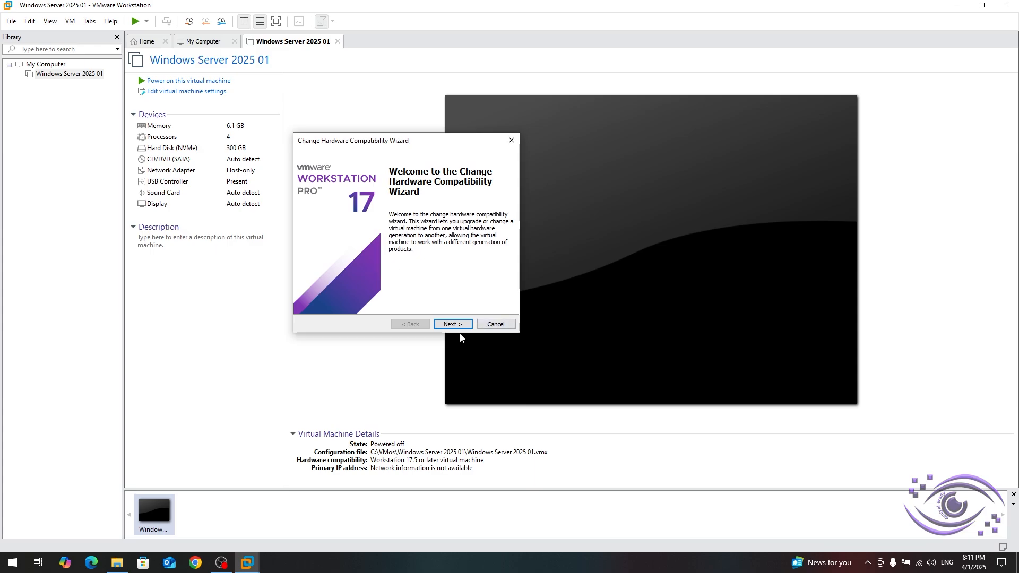
left_click(456, 325)
left_click(402, 195)
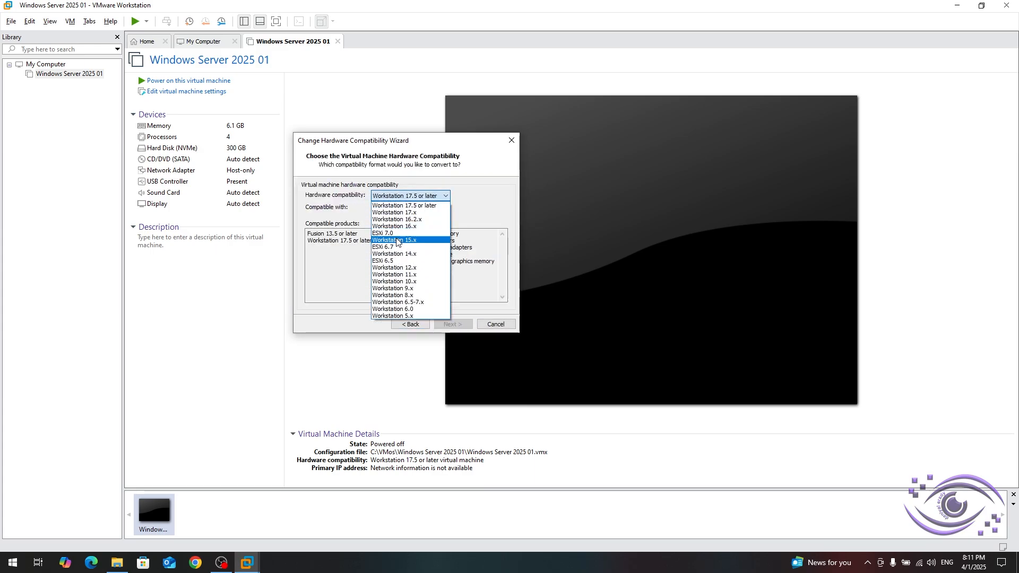
left_click(405, 205)
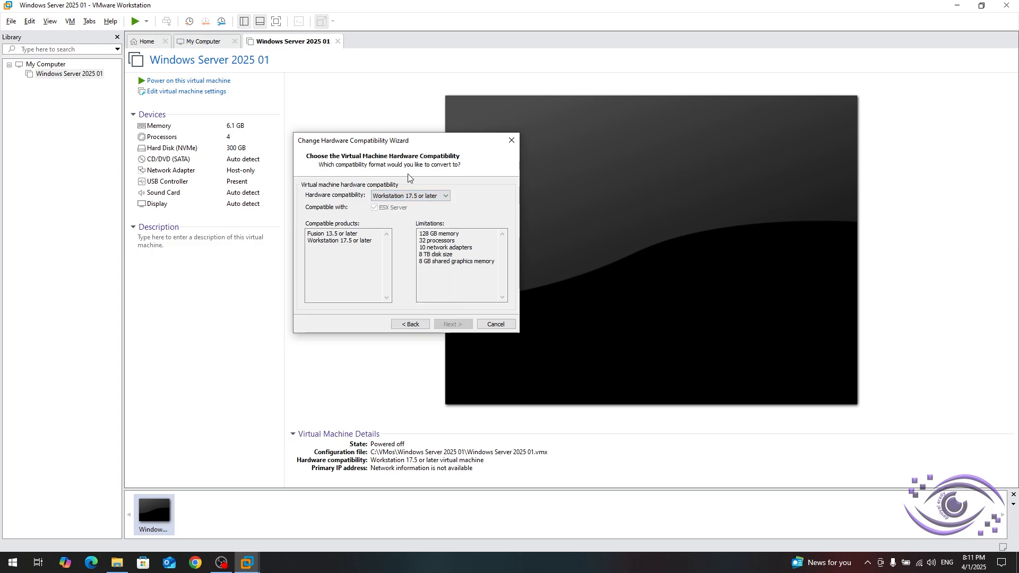
- Examine the list of Workstation and ESXi versions offered for hardware compatibility without changing the selection
left_click_drag(400, 137, 423, 144)
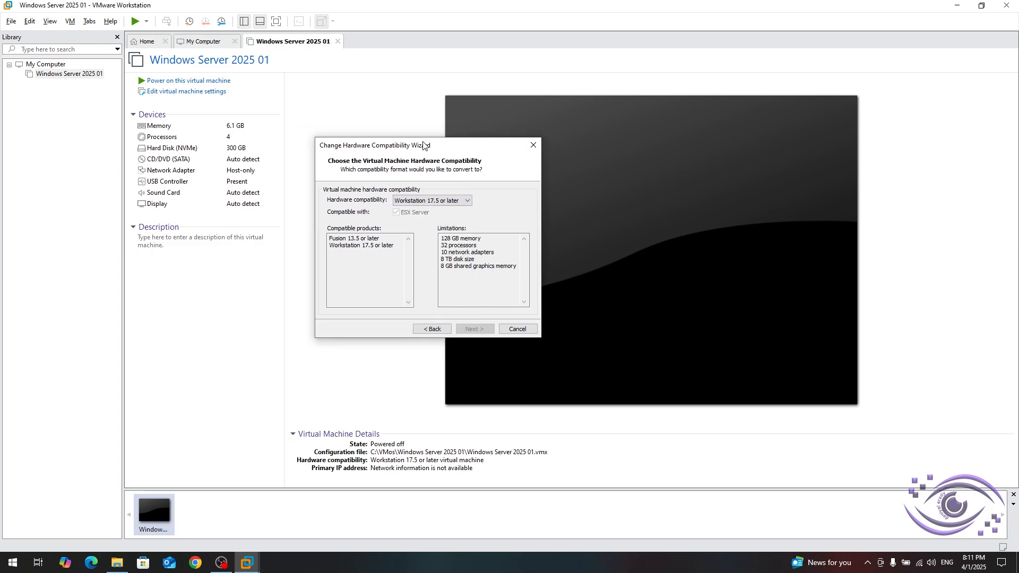
left_click(463, 201)
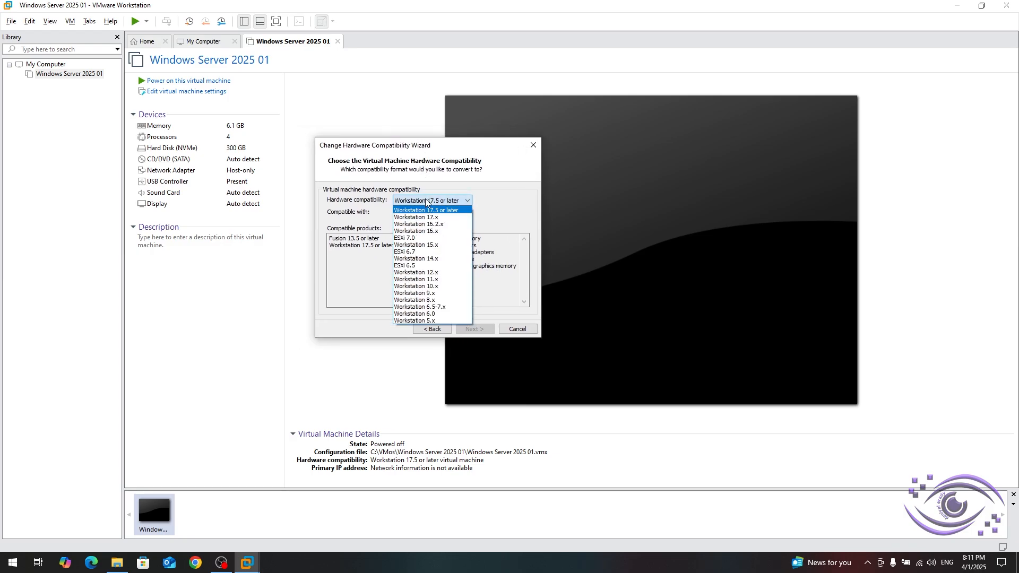
left_click(420, 189)
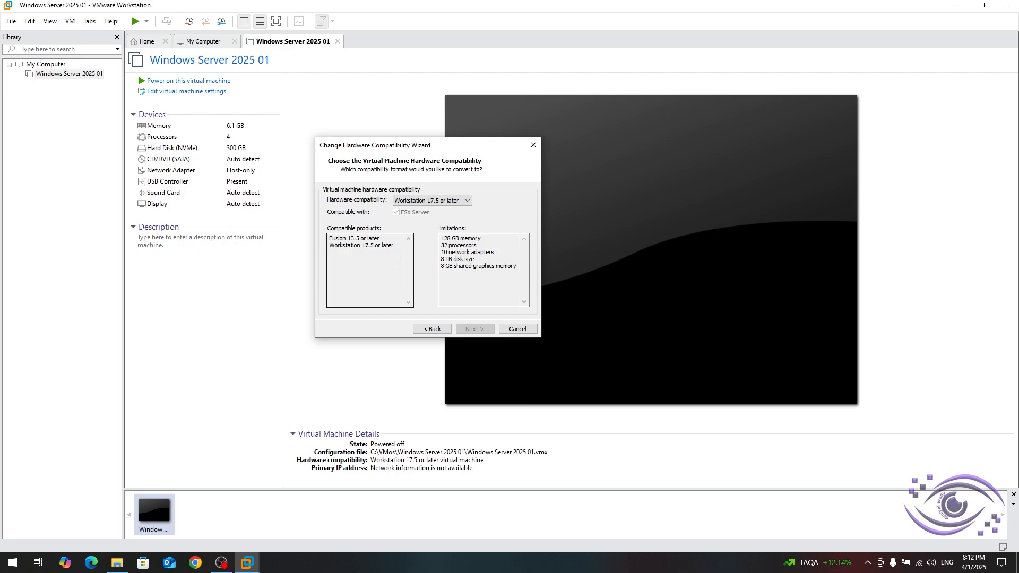
left_click(435, 203)
left_click(489, 278)
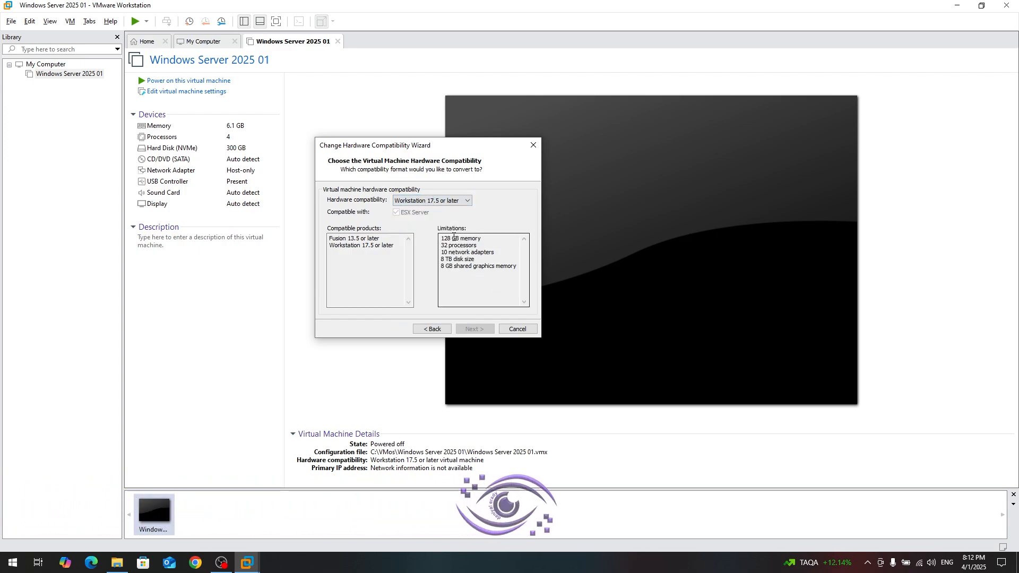
- Examine the graphics memory, disk size, network adapter, processor and memory limitations of the Workstation 17.5 or later format
left_click_drag(517, 266, 440, 266)
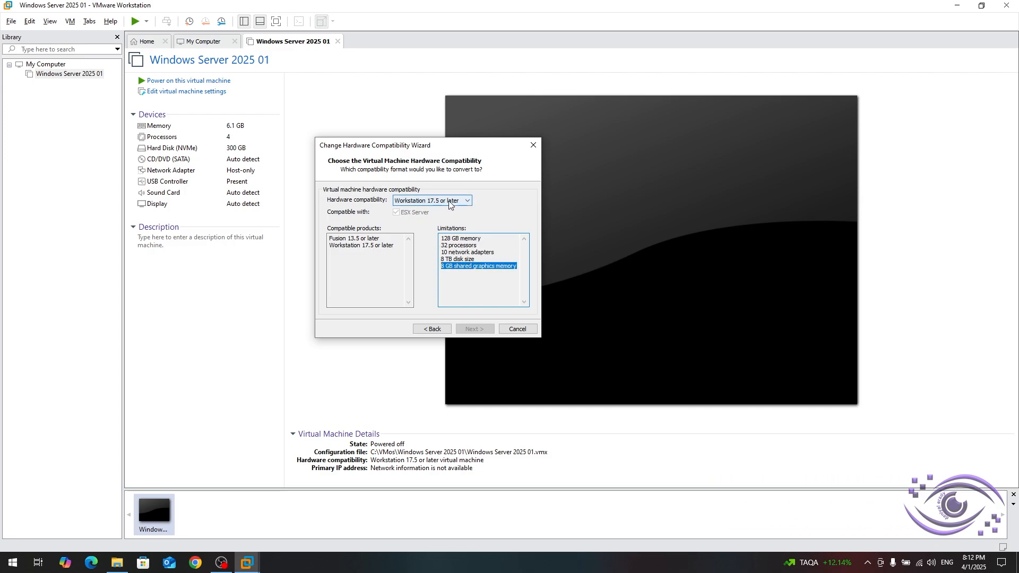
left_click(488, 273)
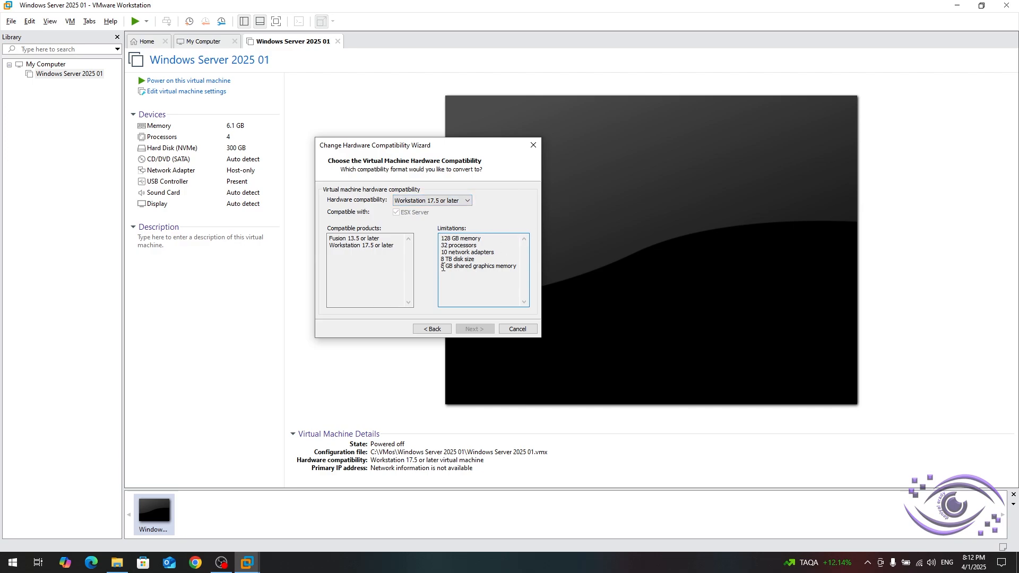
left_click_drag(442, 267, 516, 267)
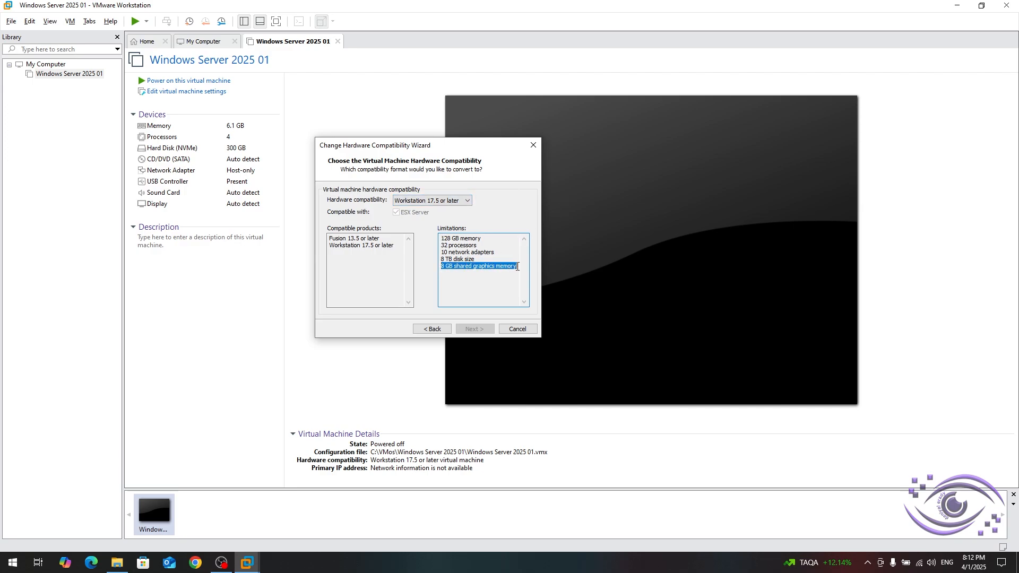
left_click_drag(442, 259, 477, 258)
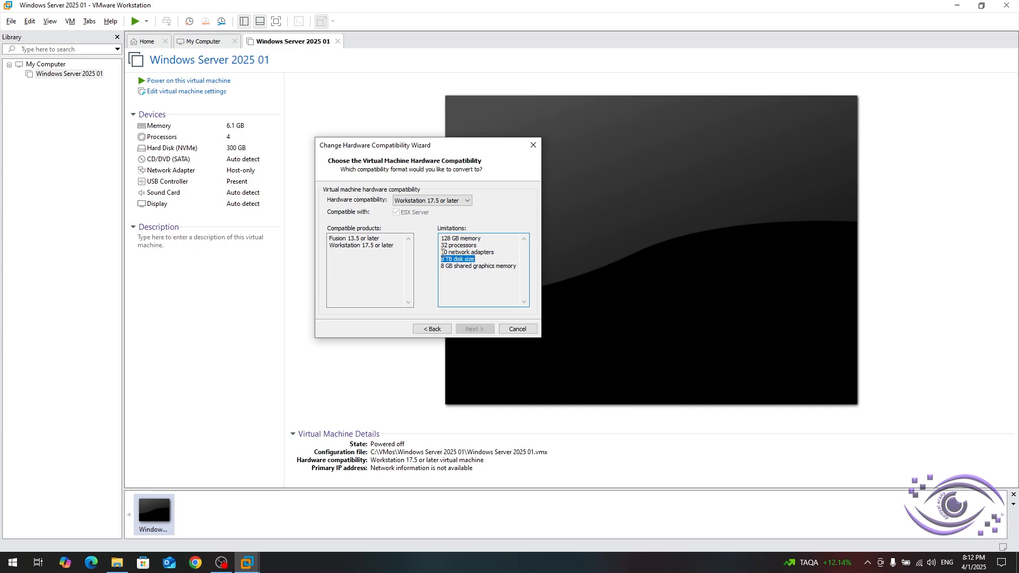
left_click_drag(441, 253, 478, 245)
left_click_drag(443, 238, 480, 239)
left_click(485, 239)
- Review the compatible products for Workstation 17.5 or later and set the hardware compatibility to Workstation 17.x
left_click(343, 252)
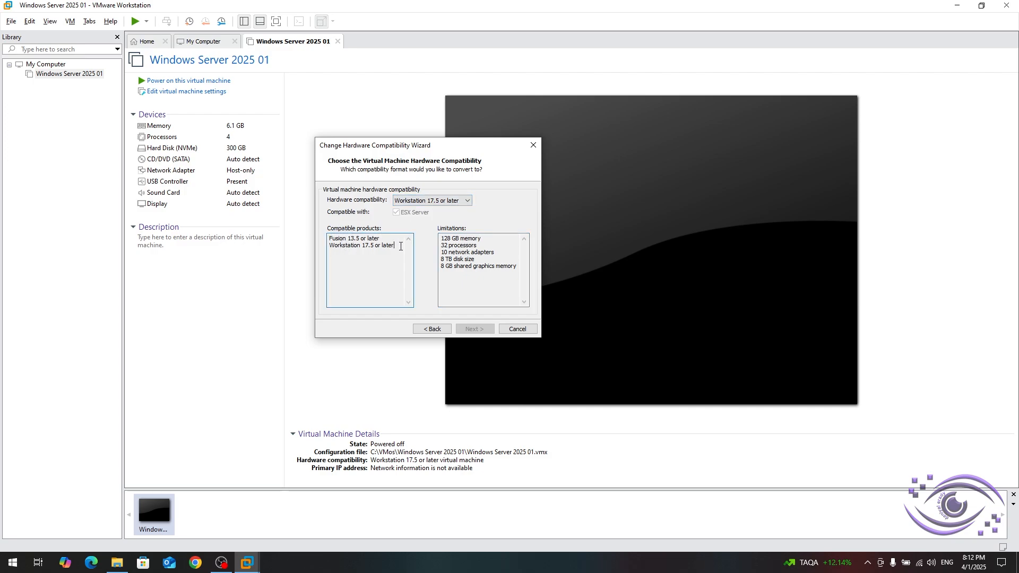
left_click_drag(401, 246, 329, 245)
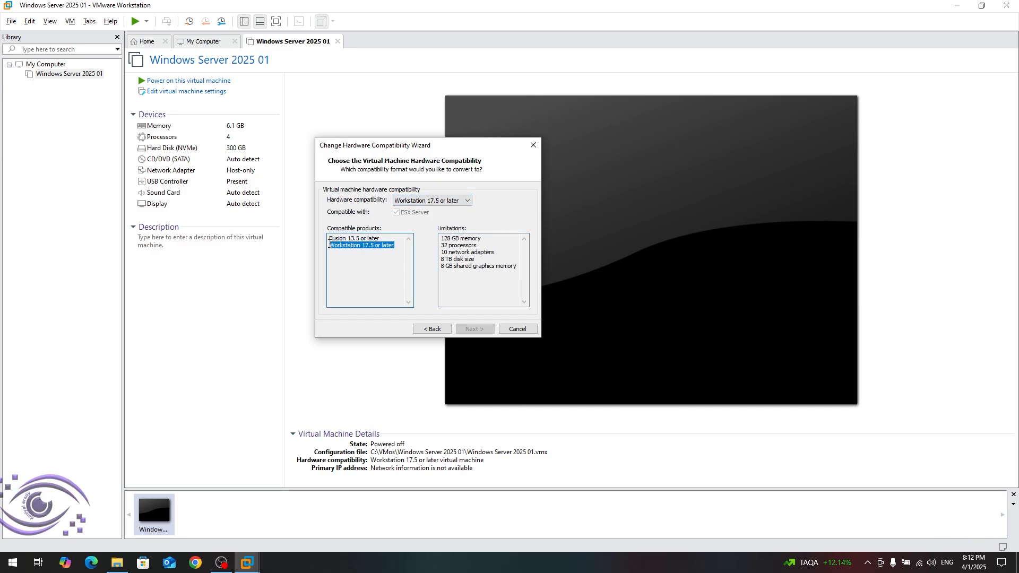
left_click(389, 243)
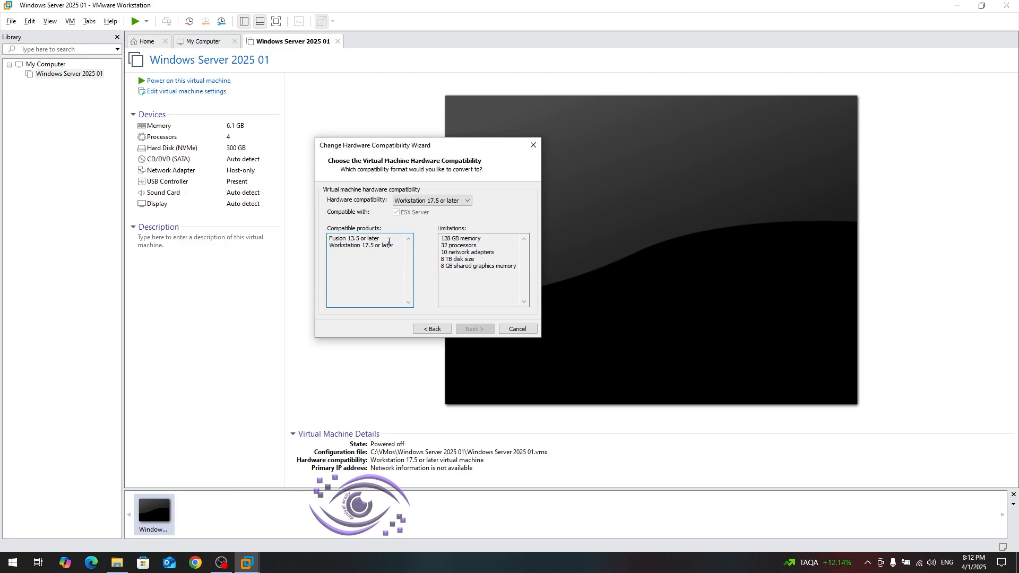
left_click_drag(380, 239, 328, 240)
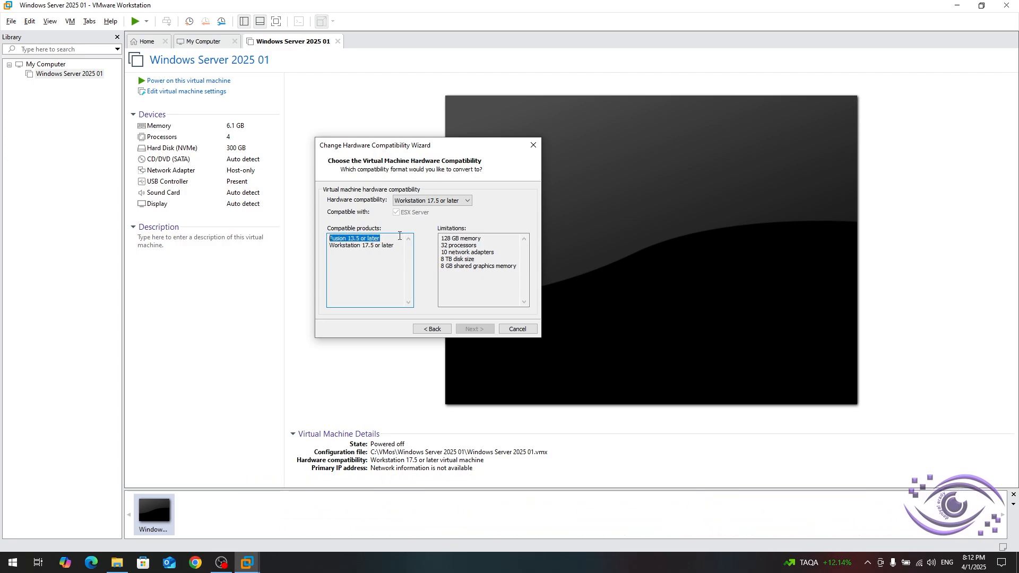
left_click(433, 198)
left_click(443, 218)
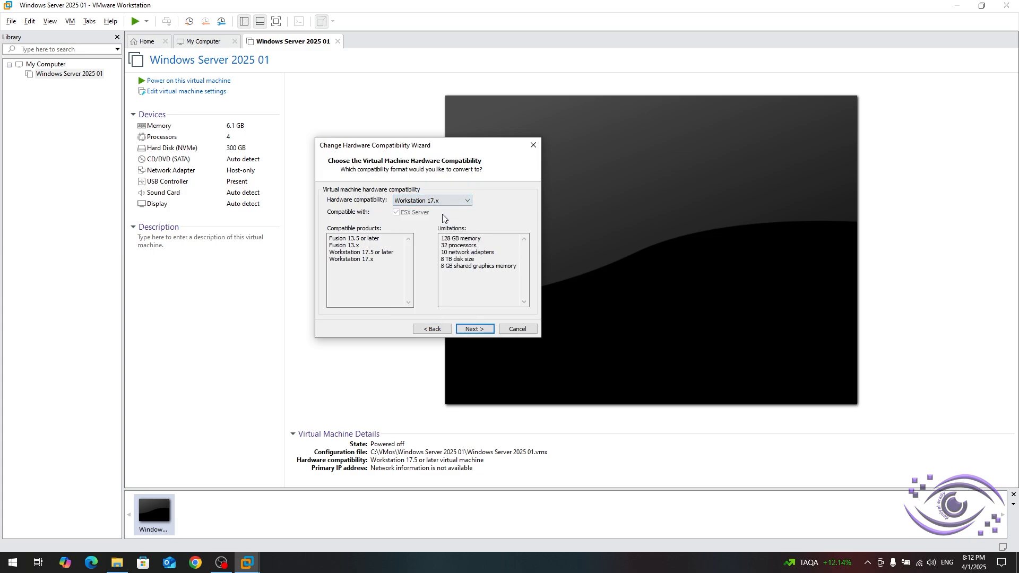
- Switch the hardware compatibility to Workstation 16.2.x and ESXi 7.0 and examine their compatible products and limitations, including DirectX support
key("Down")
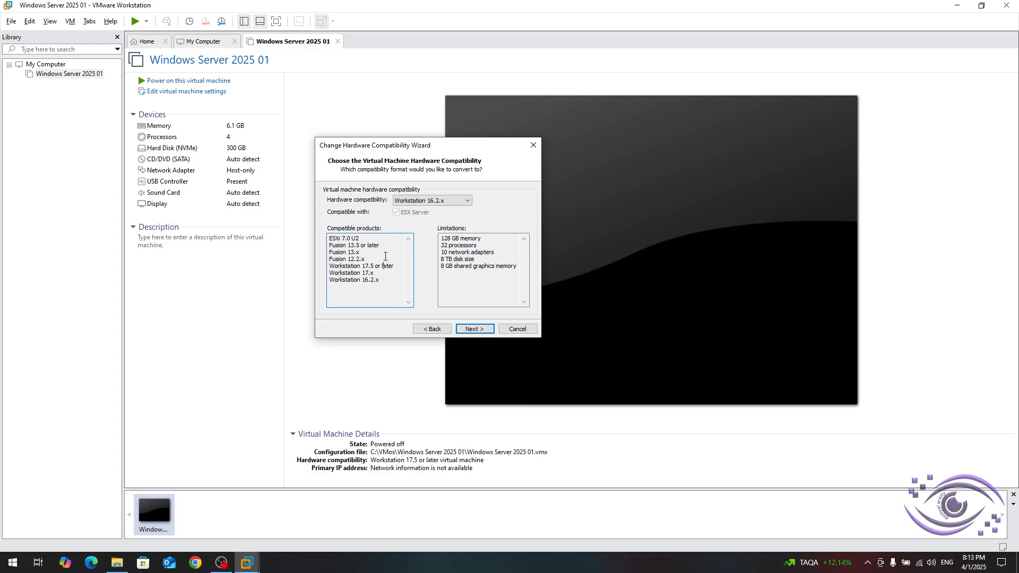
left_click(419, 201)
left_click(420, 245)
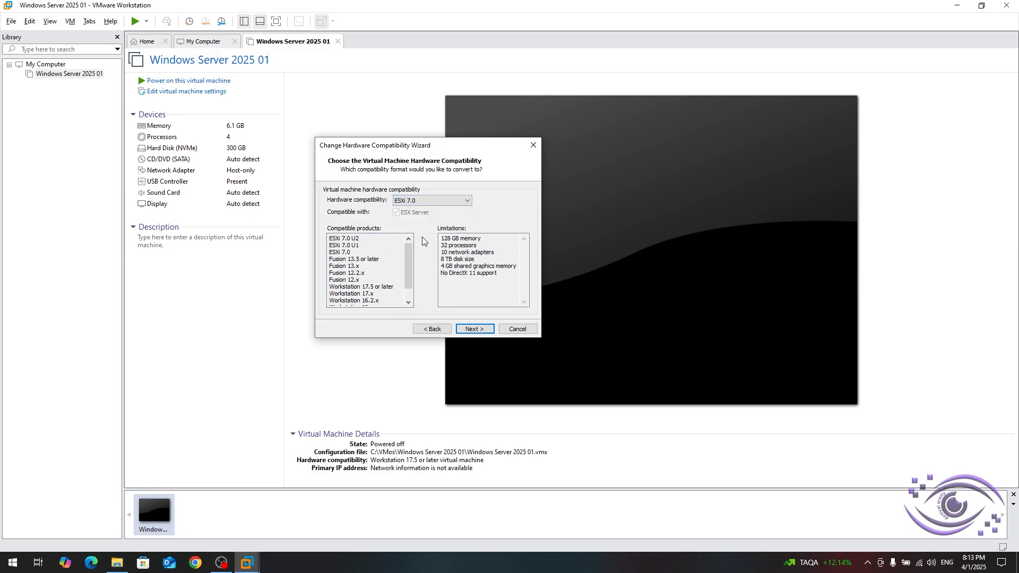
scroll(404, 258, "up", 1)
left_click_drag(449, 245, 440, 272)
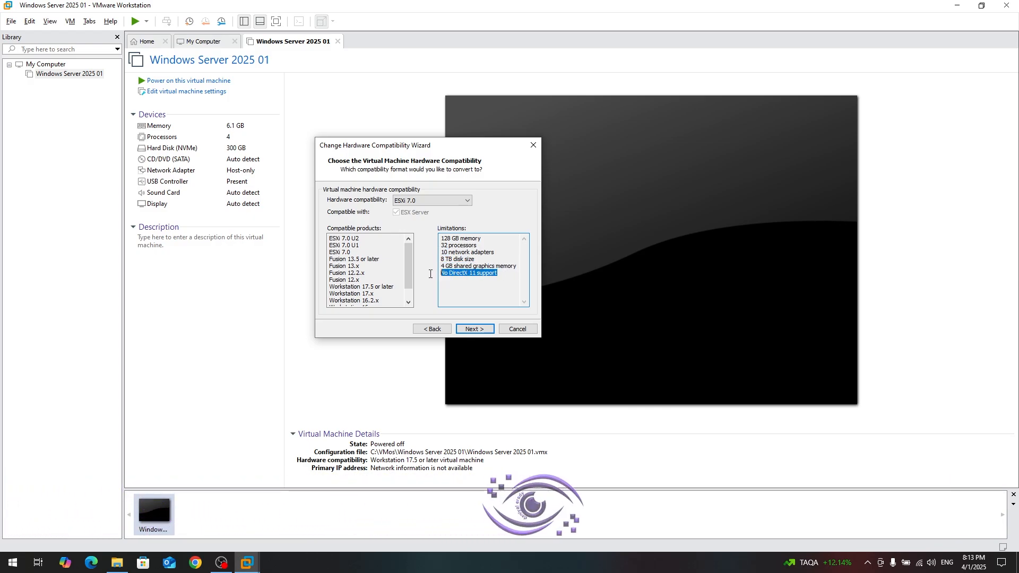
- Set the hardware compatibility back to Workstation 17.5 or later, review the offered versions and choose Workstation 17.x
left_click(407, 201)
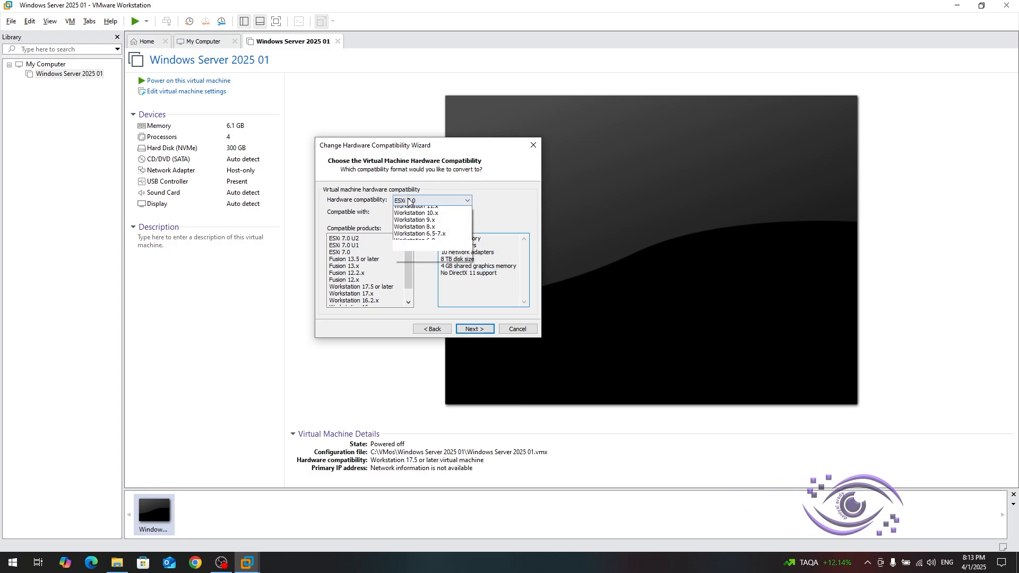
left_click(419, 210)
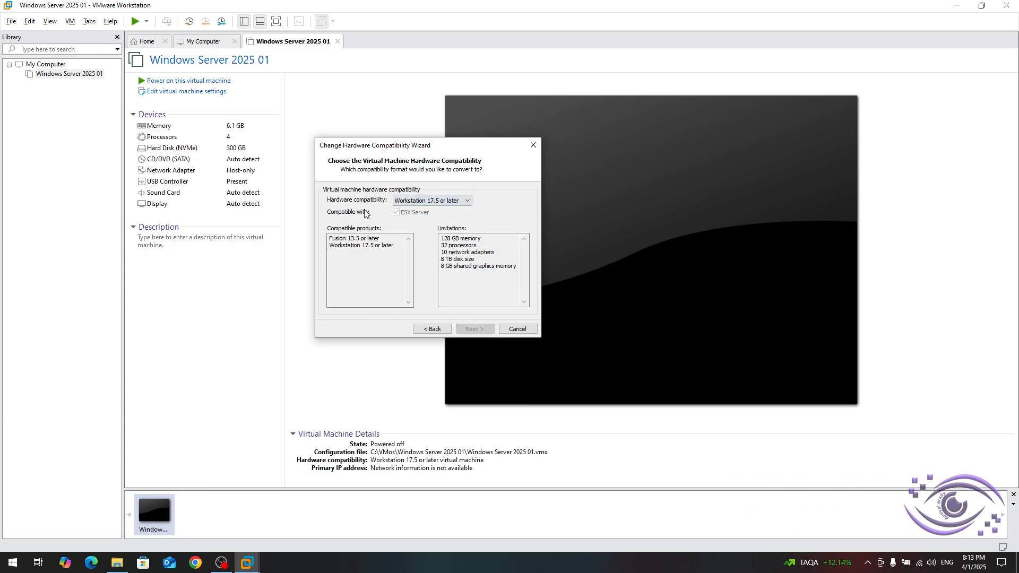
left_click(408, 200)
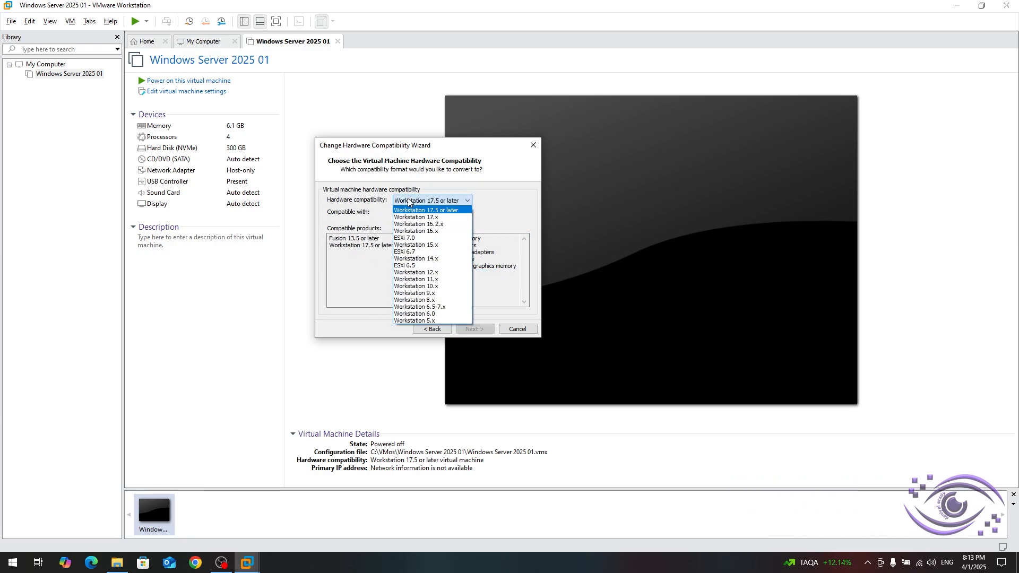
left_click(408, 202)
left_click(434, 202)
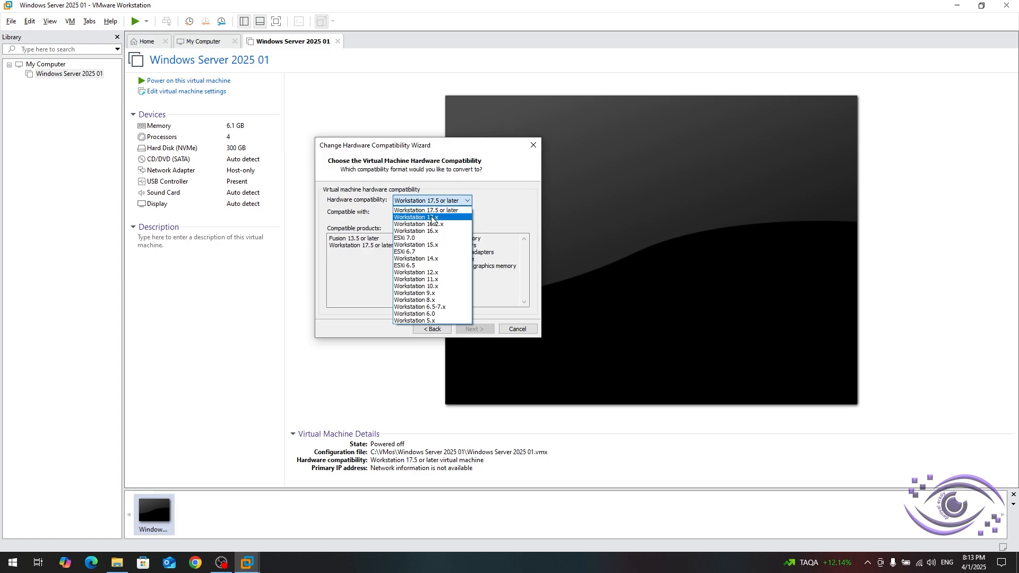
left_click(433, 217)
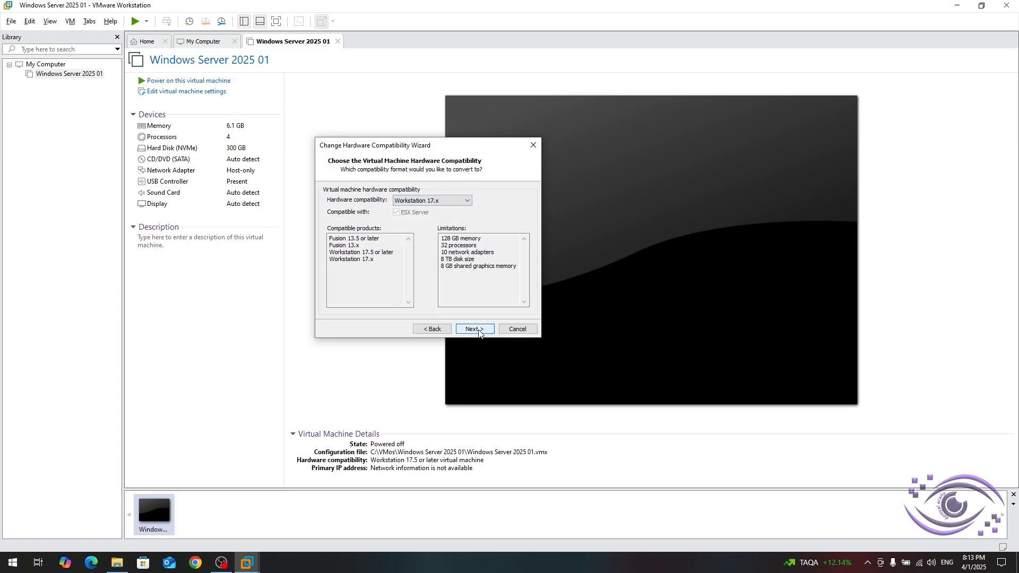
- Set the hardware compatibility to Workstation 10.x and review its compatible products and limitations
left_click(447, 202)
left_click(447, 202)
left_click(447, 202)
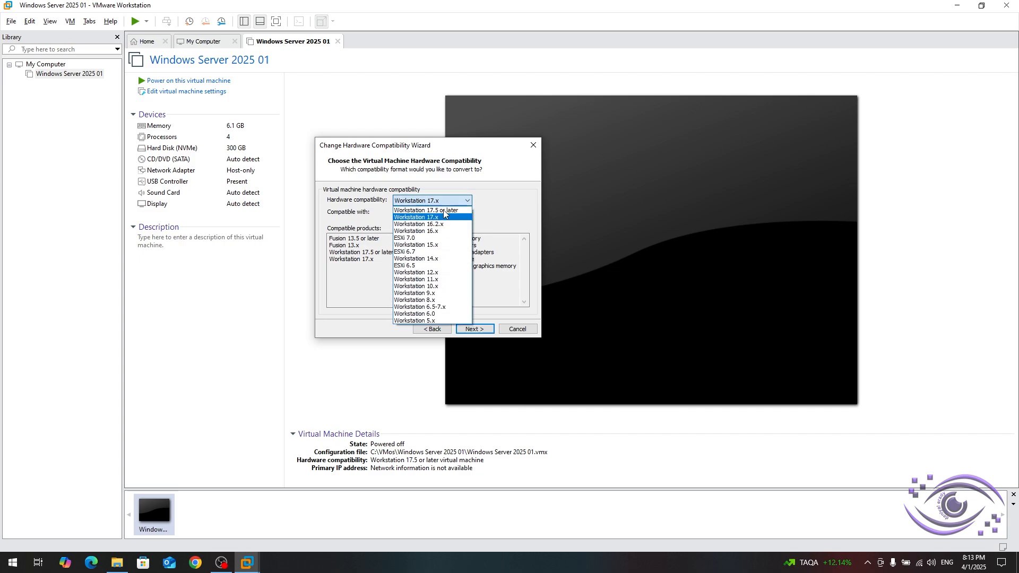
left_click(419, 287)
scroll(372, 271, "down", 3)
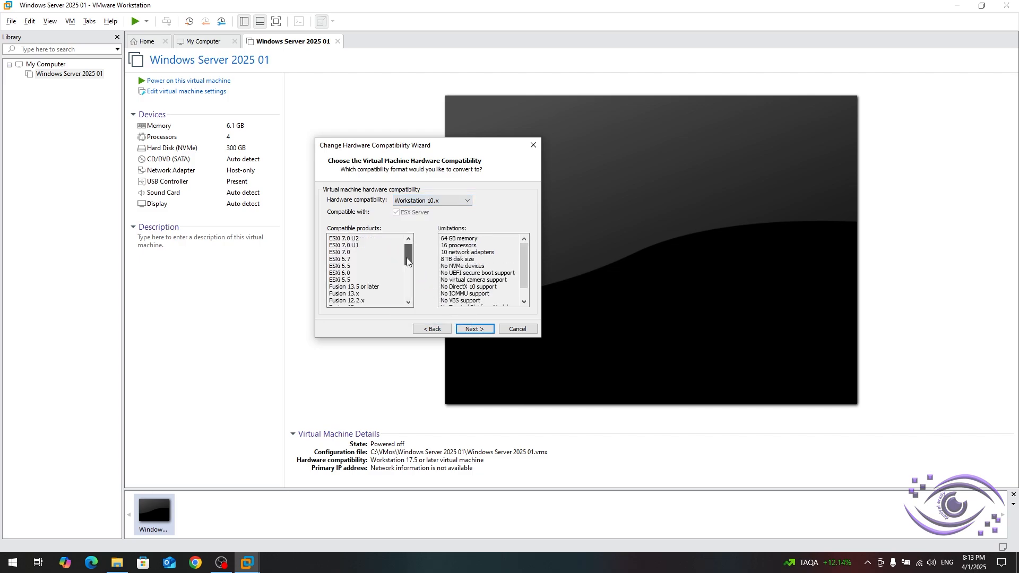
mouse_move(407, 261)
left_mouse_down()
mouse_move(407, 297)
mouse_move(407, 261)
left_mouse_up()
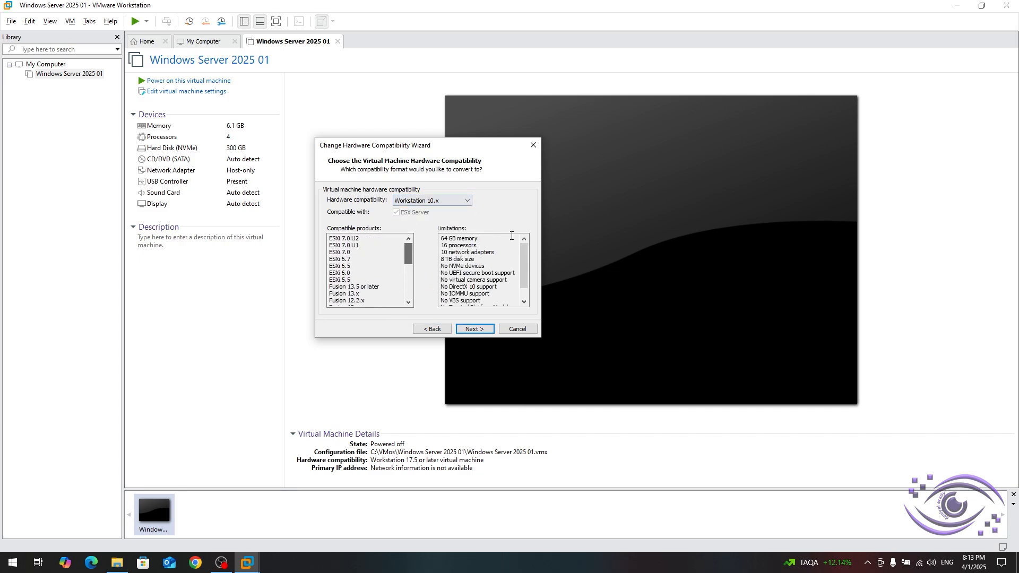
- Return the hardware compatibility to Workstation 17.5 or later and examine the available versions down to Workstation 5.x
left_click(440, 203)
left_click(434, 209)
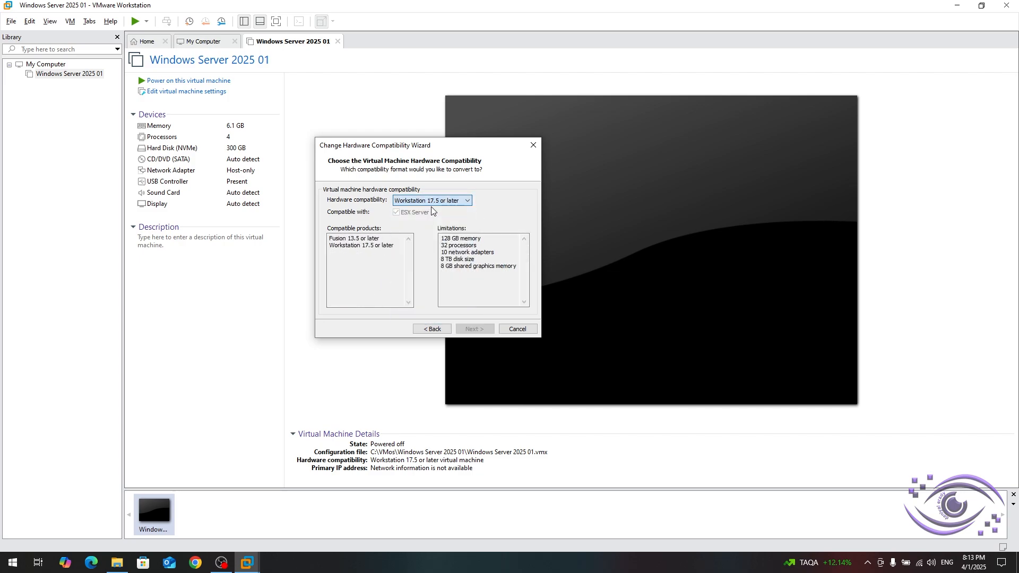
left_click(469, 201)
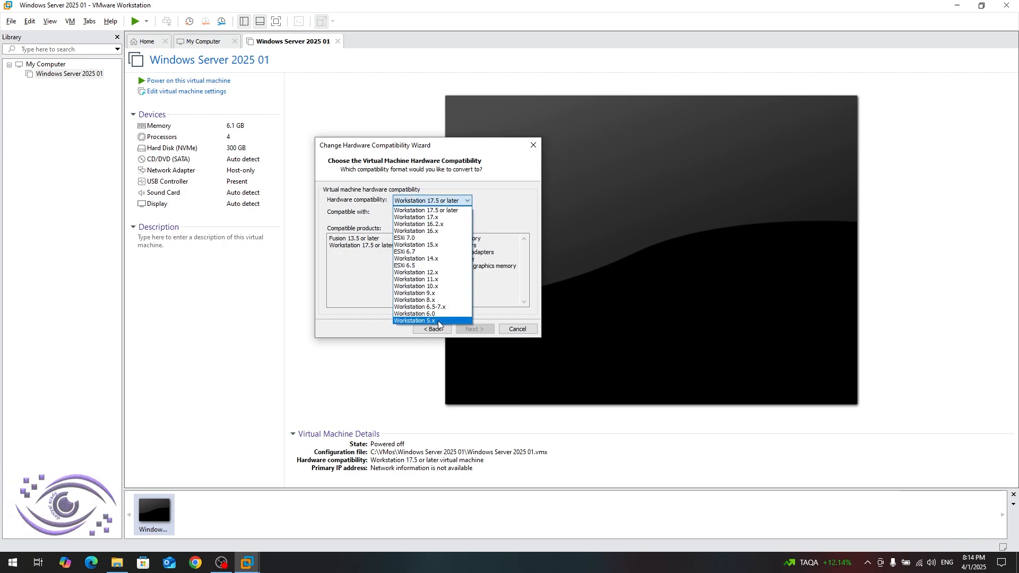
left_click(349, 258)
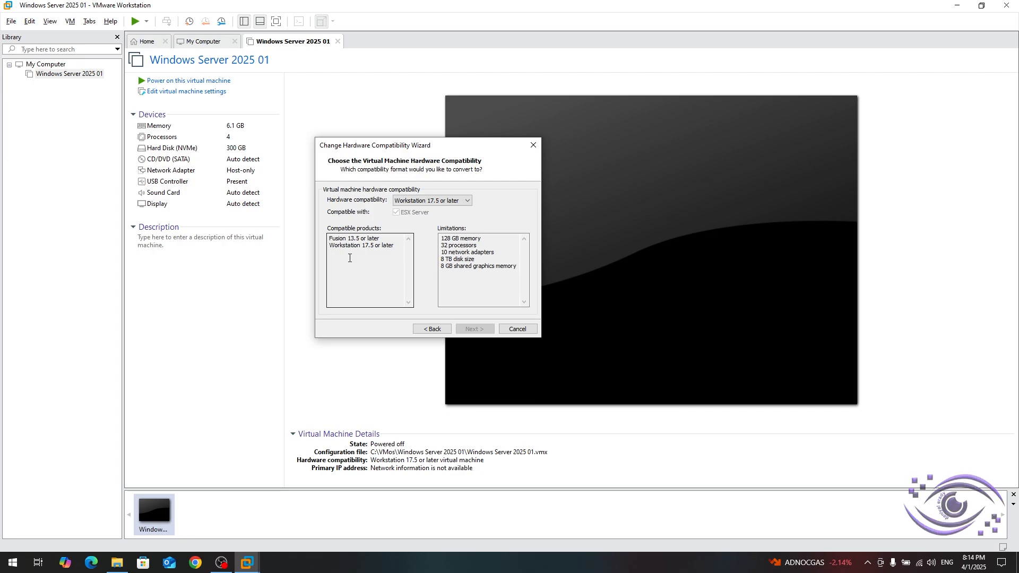
- Try to convert the virtual machine to Workstation 5.x compatibility, dismiss the error and cancel the Change Hardware Compatibility wizard
left_click(427, 202)
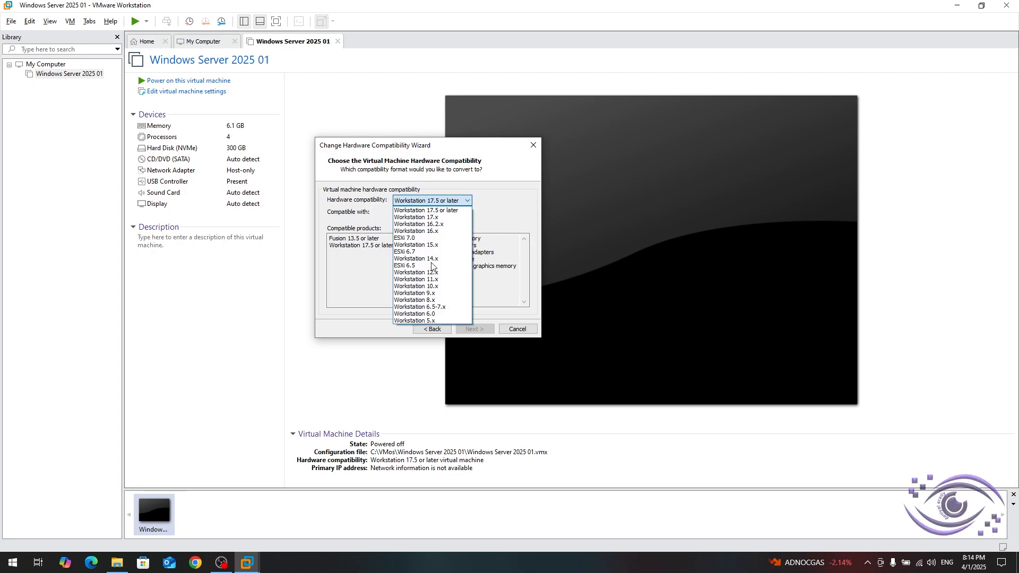
left_click(438, 319)
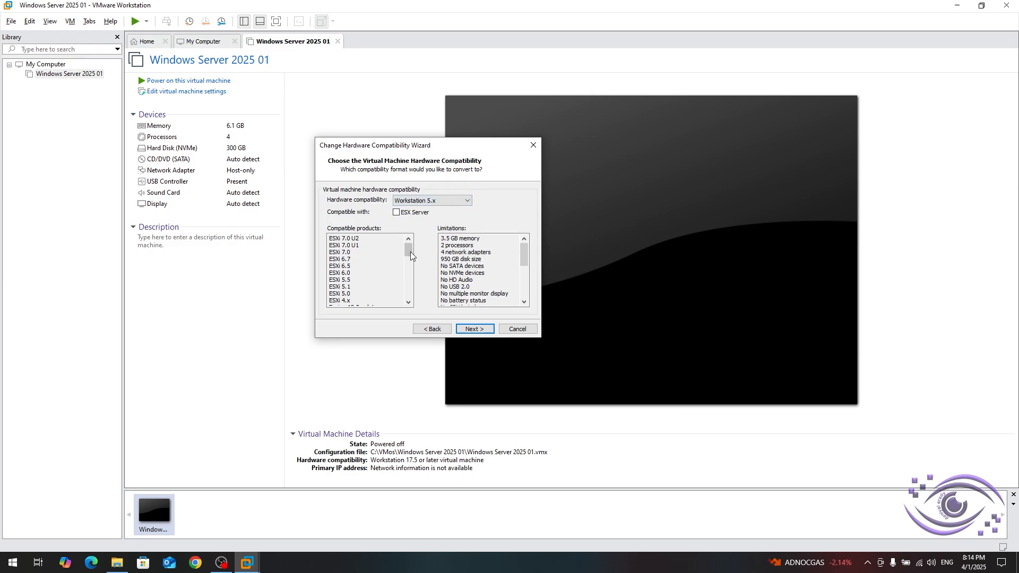
mouse_move(407, 258)
left_mouse_down()
mouse_move(417, 303)
mouse_move(411, 255)
left_mouse_up()
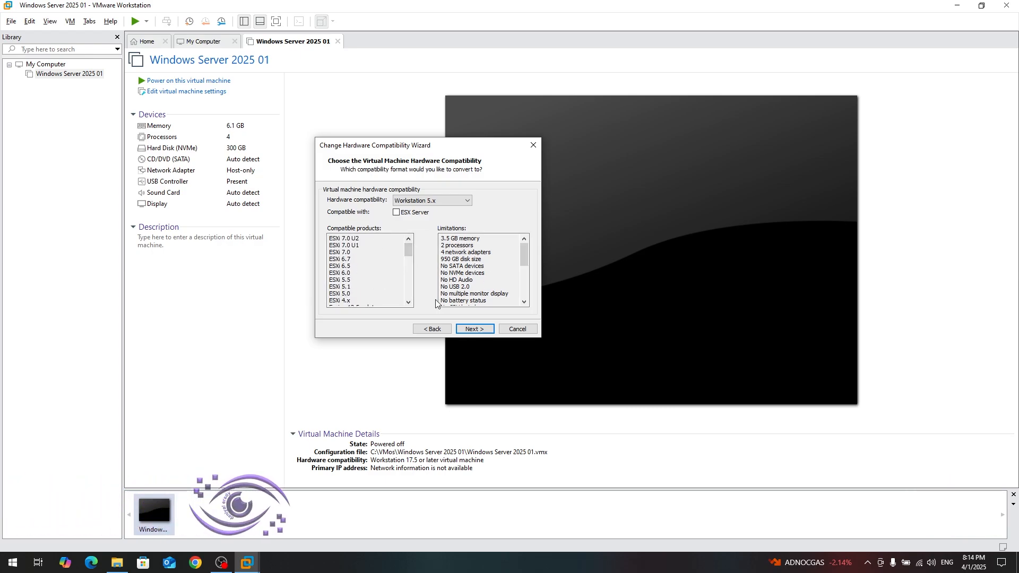
left_click(428, 329)
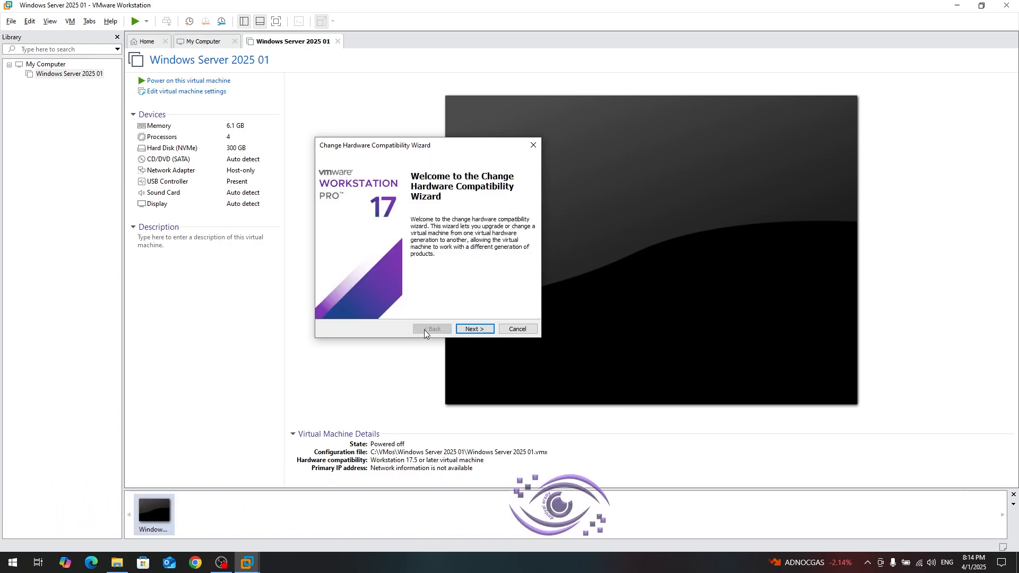
left_click(465, 329)
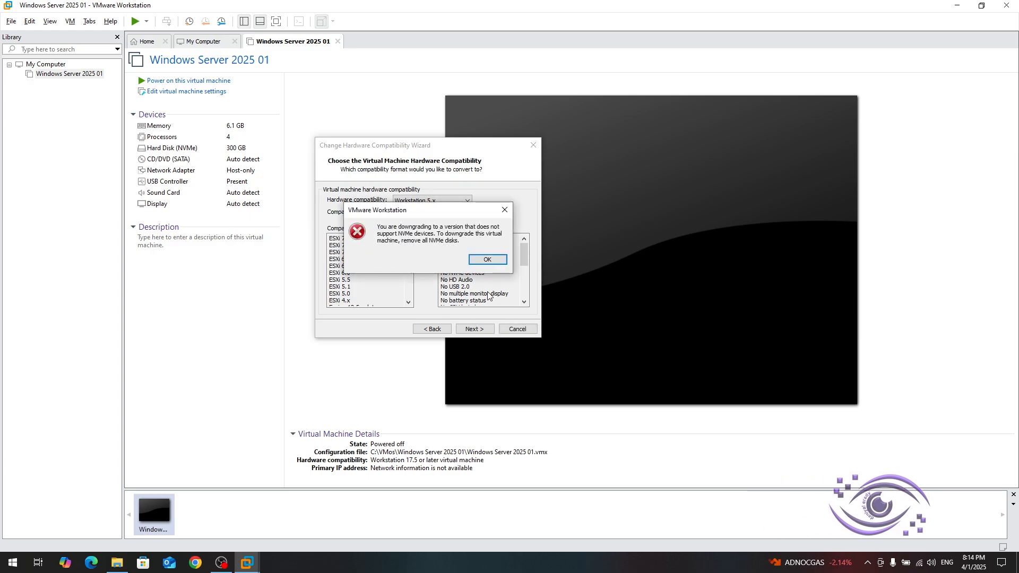
left_click(487, 258)
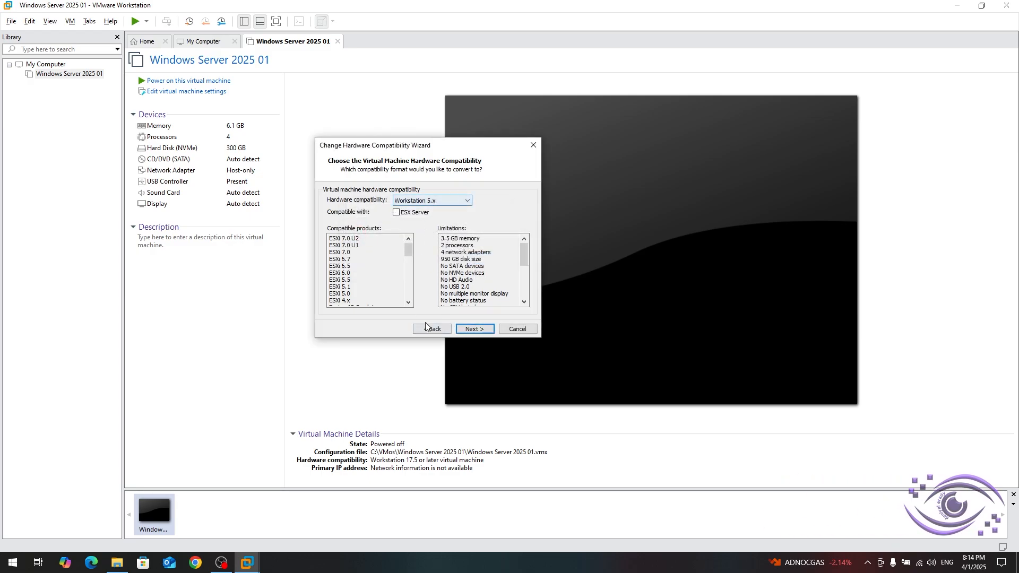
left_click(429, 329)
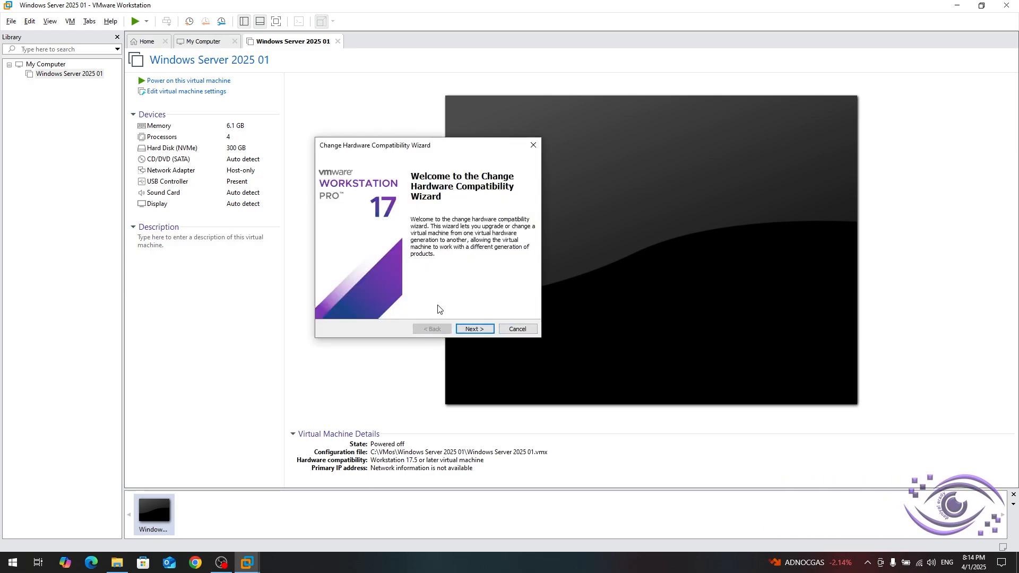
left_click(518, 329)
- Start the Upload Virtual Machine wizard and select Other VMware vSphere Server as the destination server
left_click(50, 21)
mouse_move(70, 21)
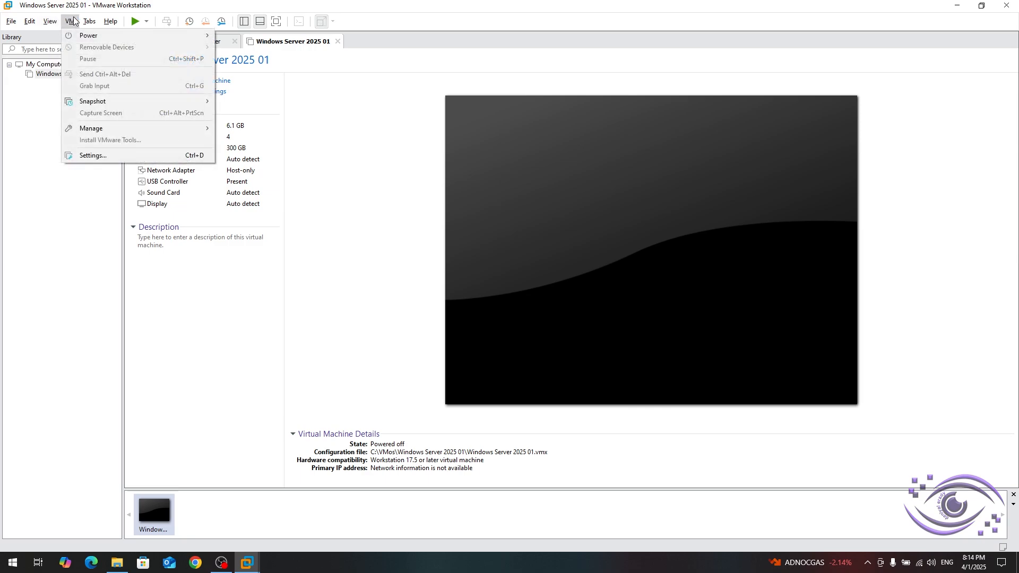
mouse_move(175, 128)
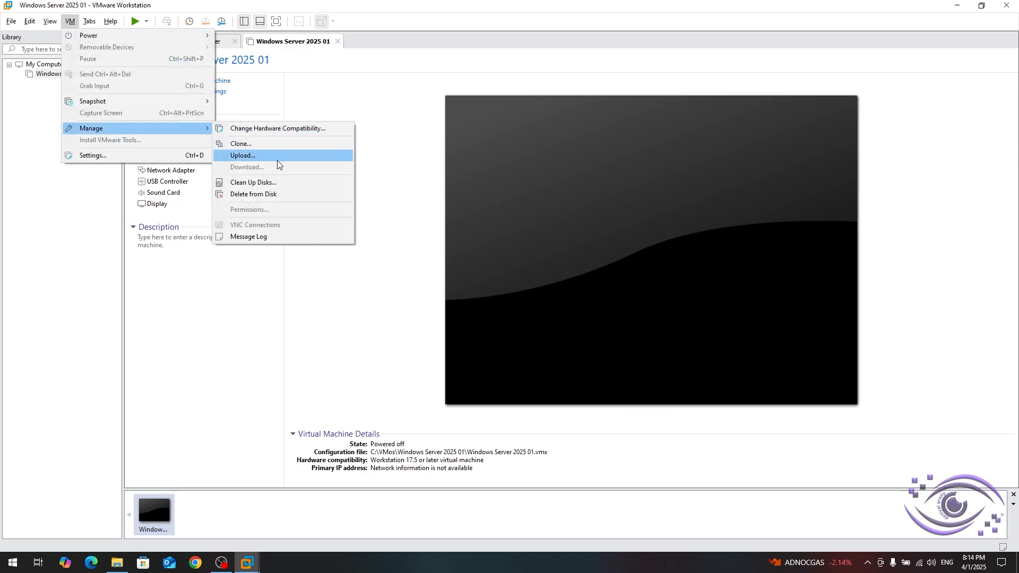
left_click(278, 161)
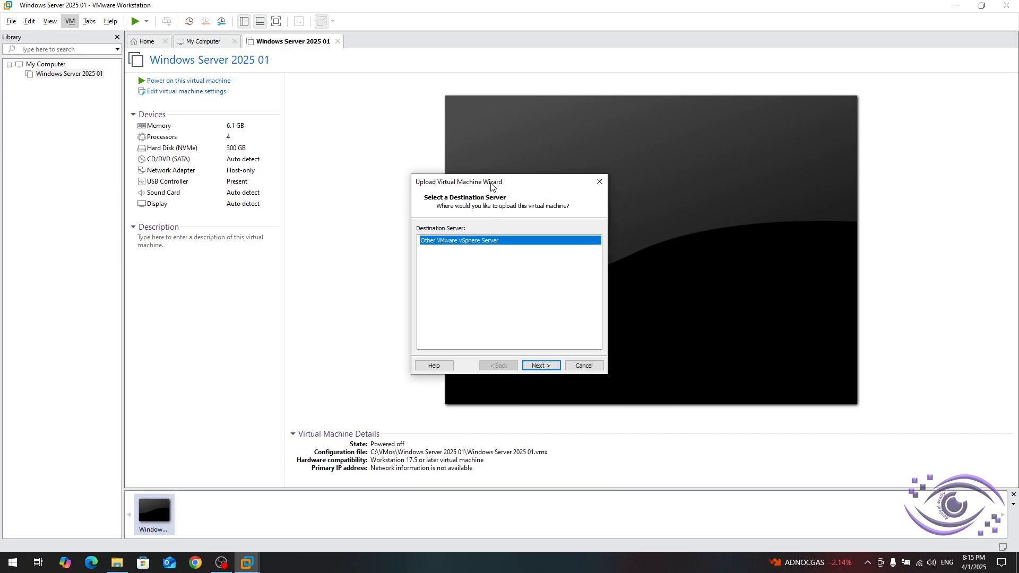
left_click_drag(491, 183, 599, 165)
left_click(582, 263)
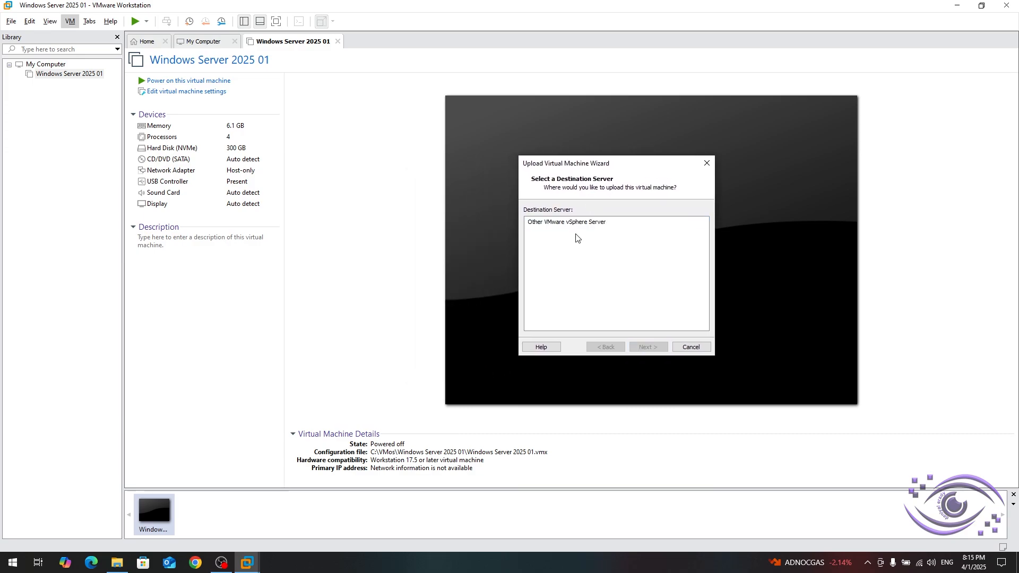
left_click(579, 223)
left_click(578, 239)
left_click(610, 223)
left_click(583, 253)
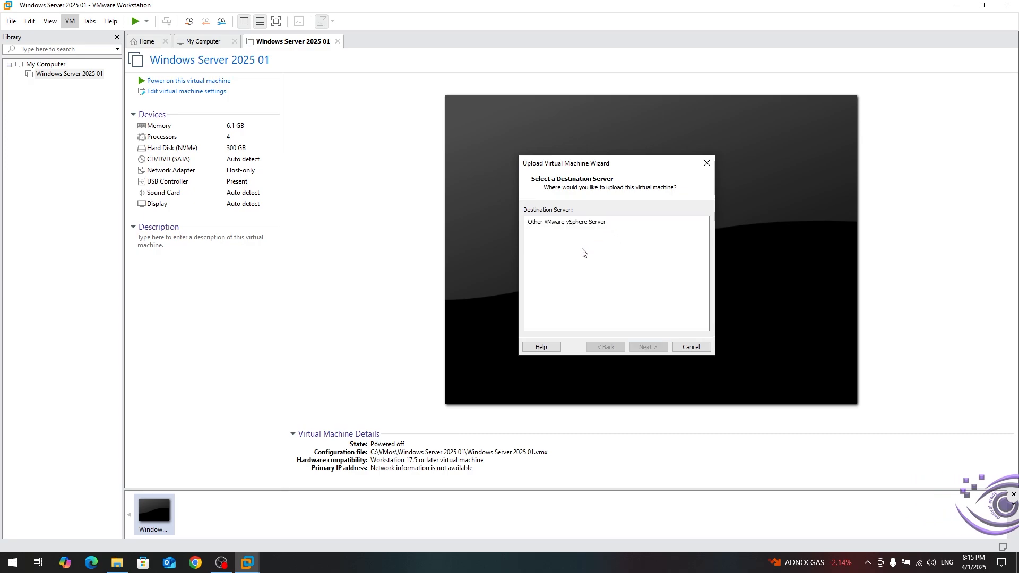
left_click(573, 225)
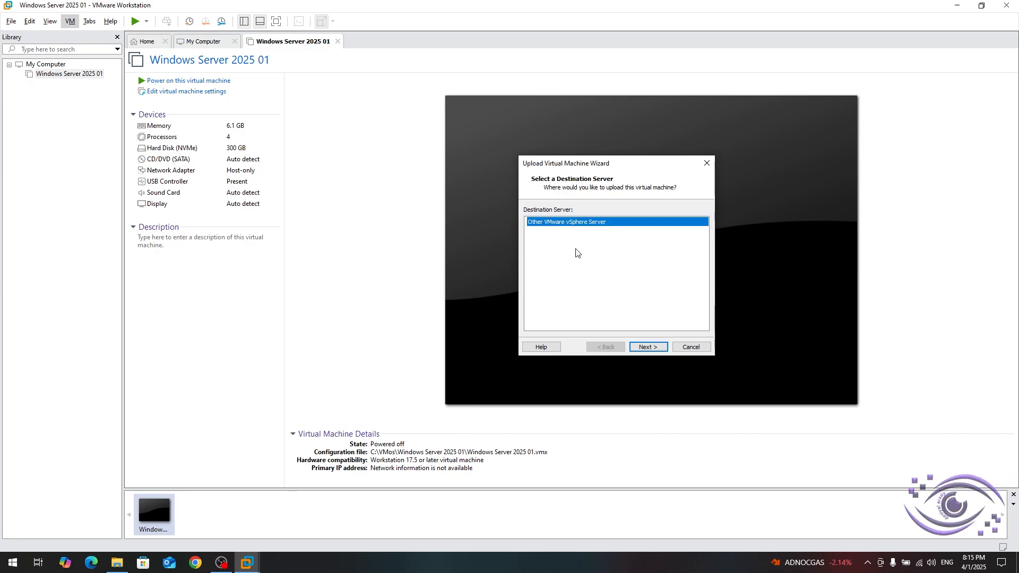
- Review the wizard's new server connection fields, try to continue with them left empty, and cancel the upload
left_click(647, 346)
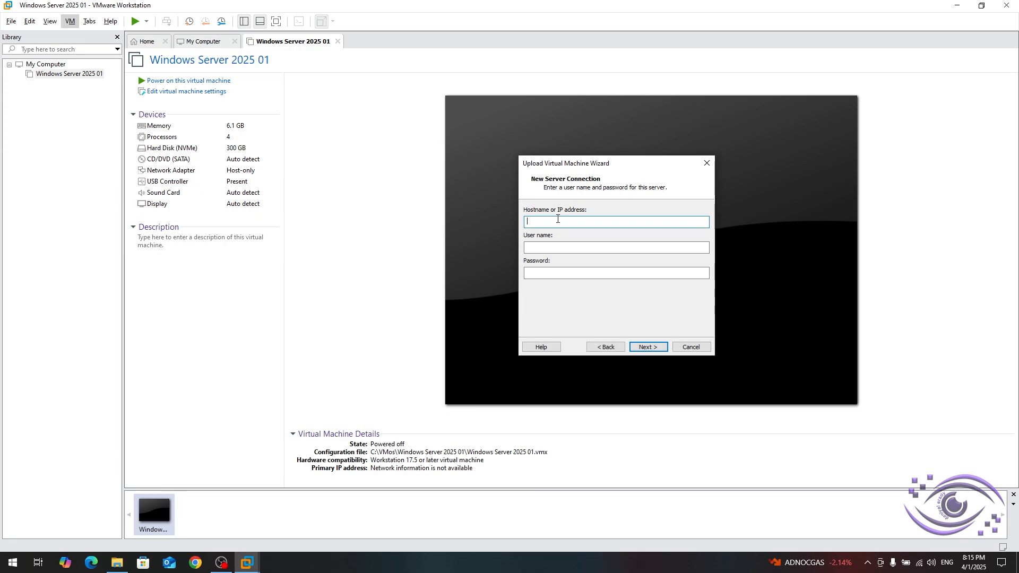
left_click(648, 347)
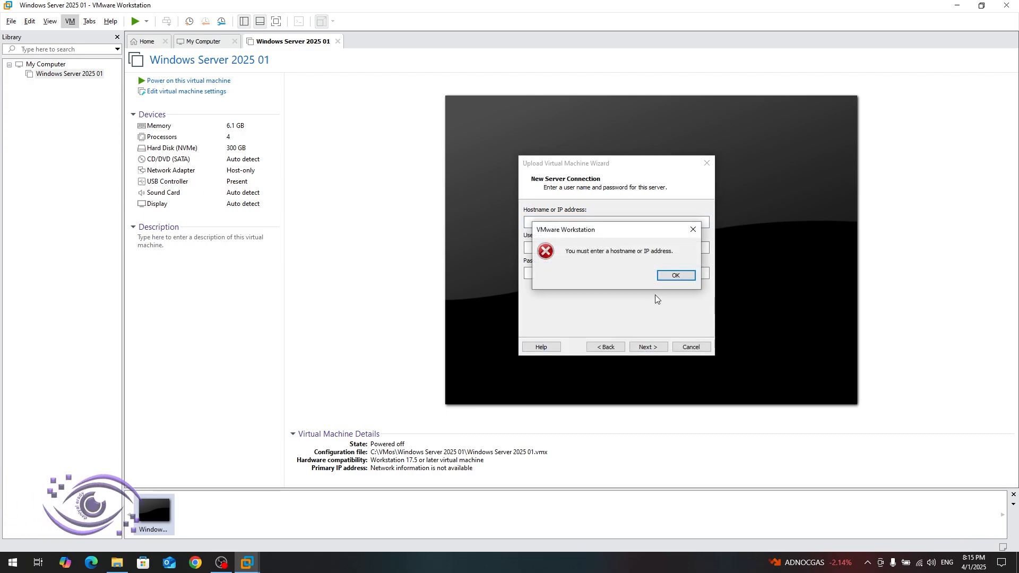
key("Return")
left_click(611, 345)
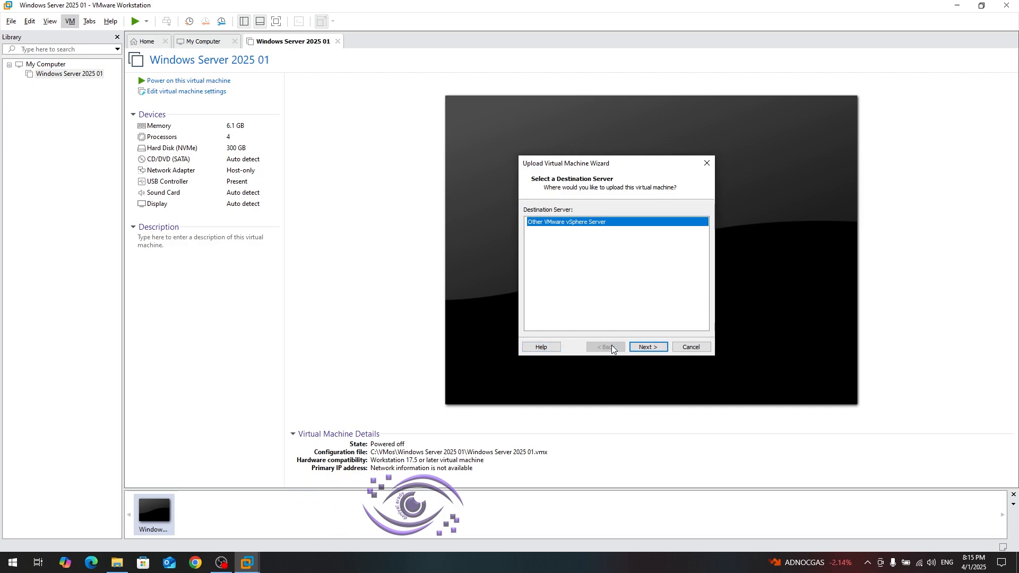
left_click(692, 349)
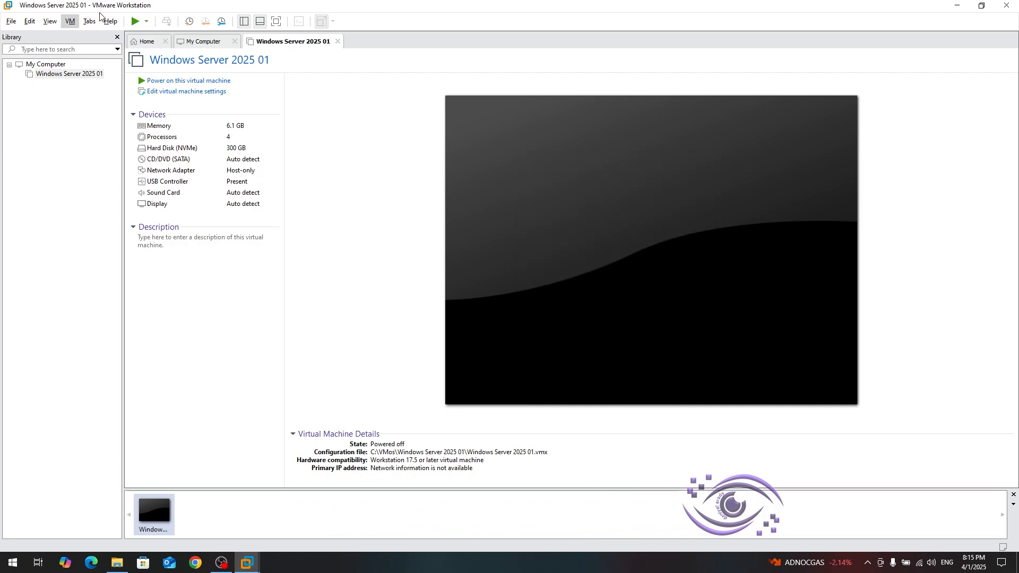
- Open Disk Cleanup for the Windows Server 2025 01 virtual machine and review its disk space usage and cleanup status
left_click(70, 21)
mouse_move(94, 128)
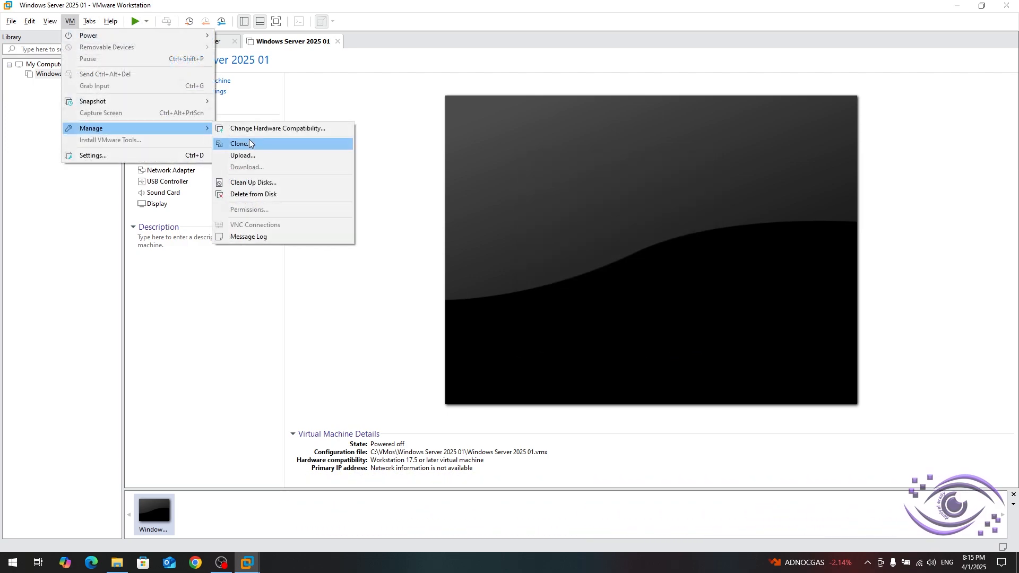
left_click(298, 183)
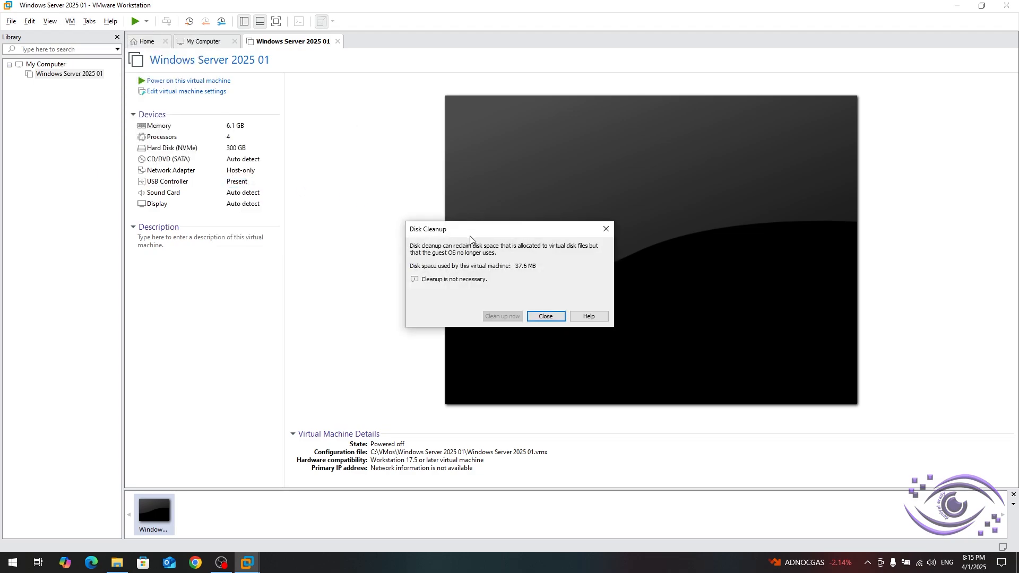
left_click_drag(470, 228, 529, 225)
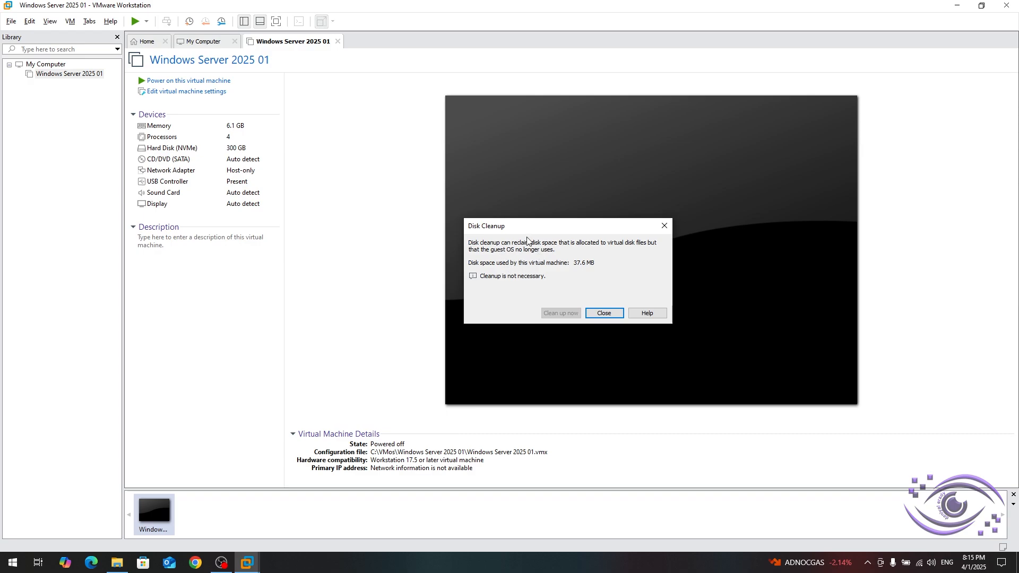
left_click_drag(524, 226, 570, 229)
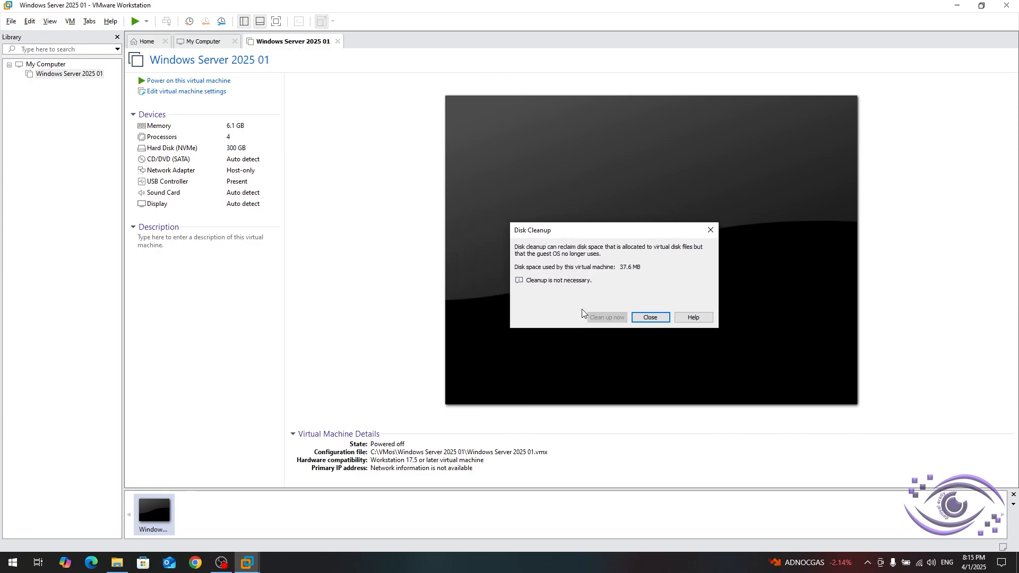
- Close Disk Cleanup, start deleting the Windows Server 2025 01 virtual machine from disk, and decline the permanent deletion
left_click(650, 317)
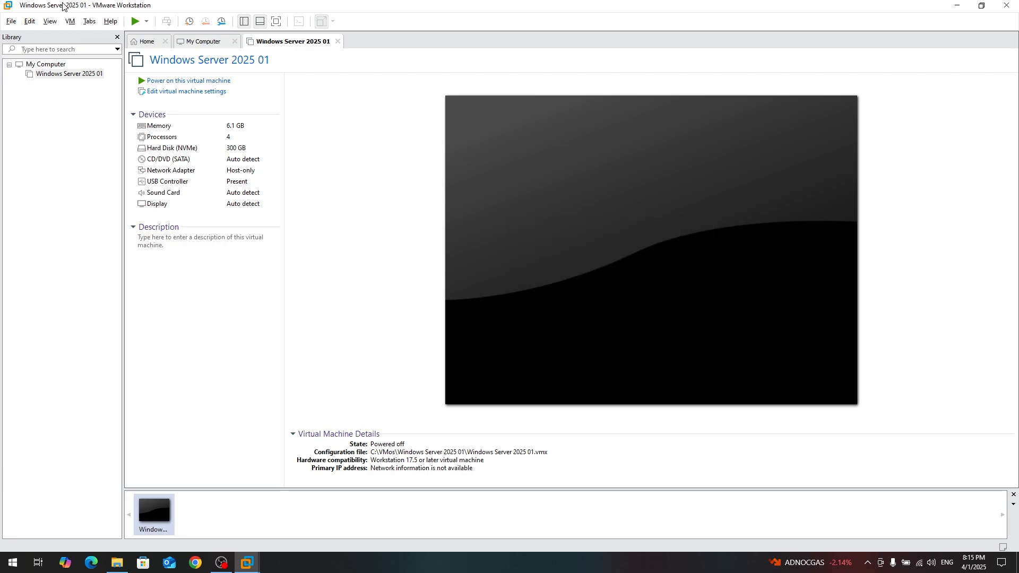
left_click(50, 21)
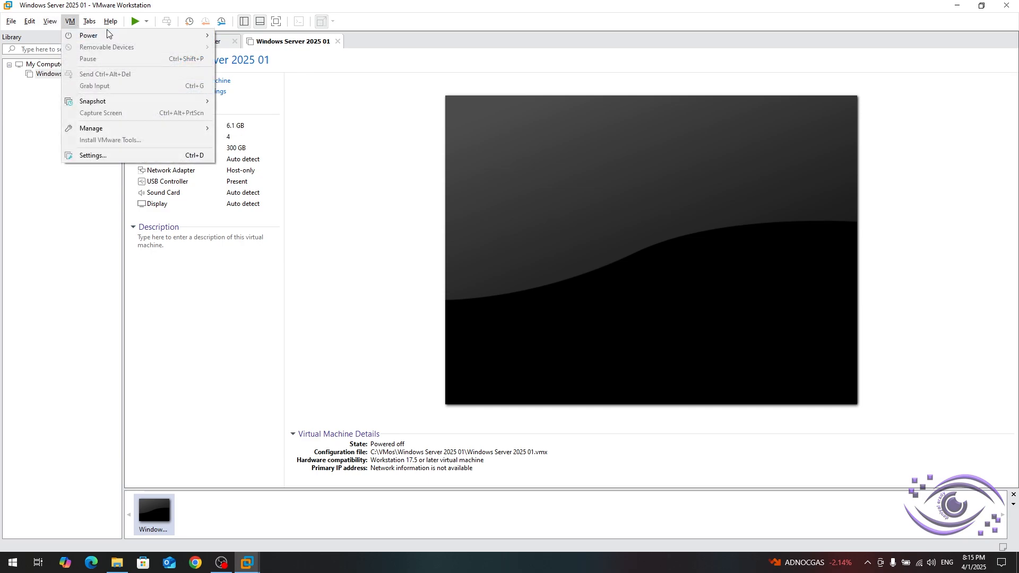
mouse_move(112, 35)
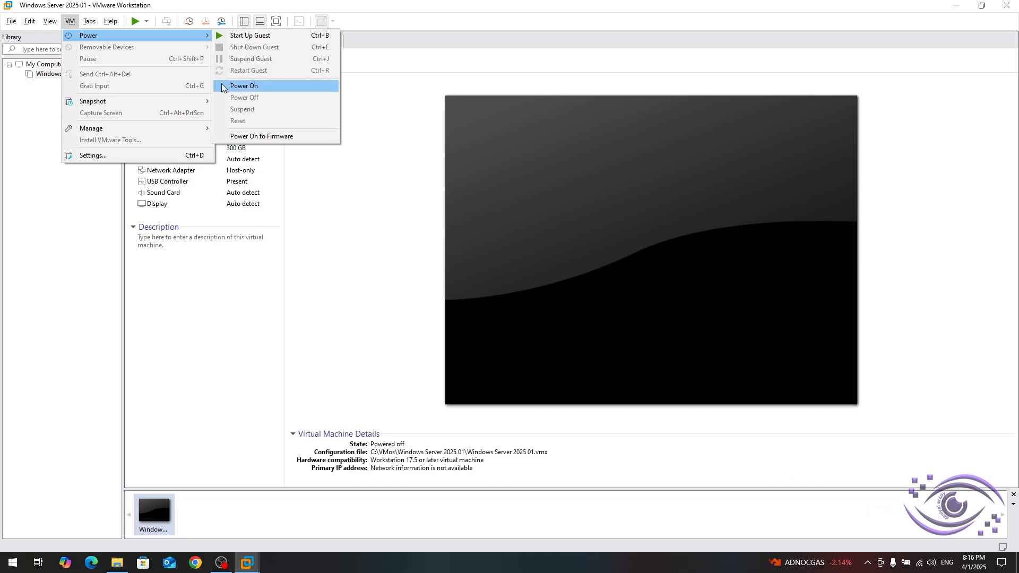
mouse_move(184, 129)
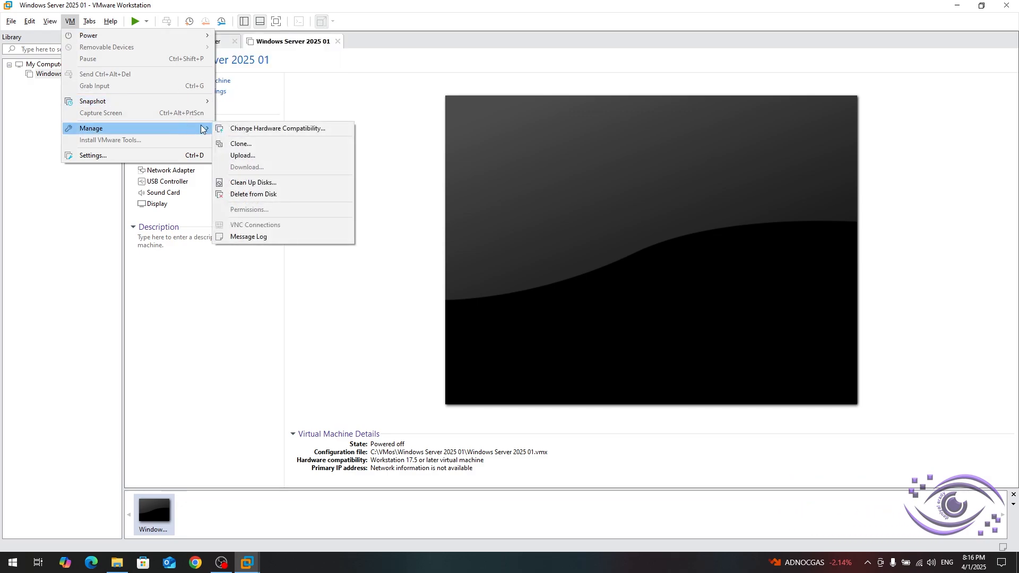
left_click(291, 195)
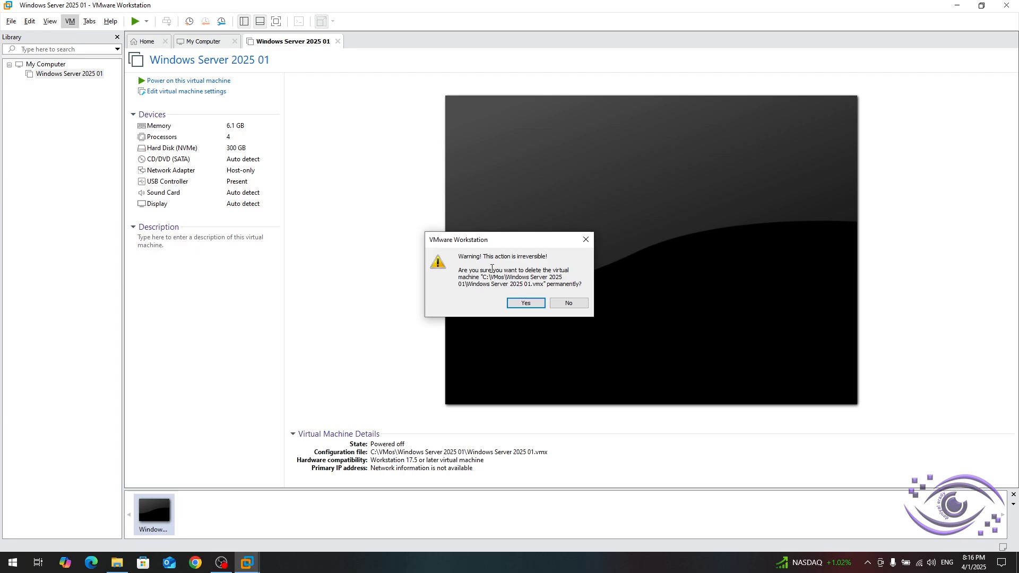
left_click_drag(476, 245, 537, 229)
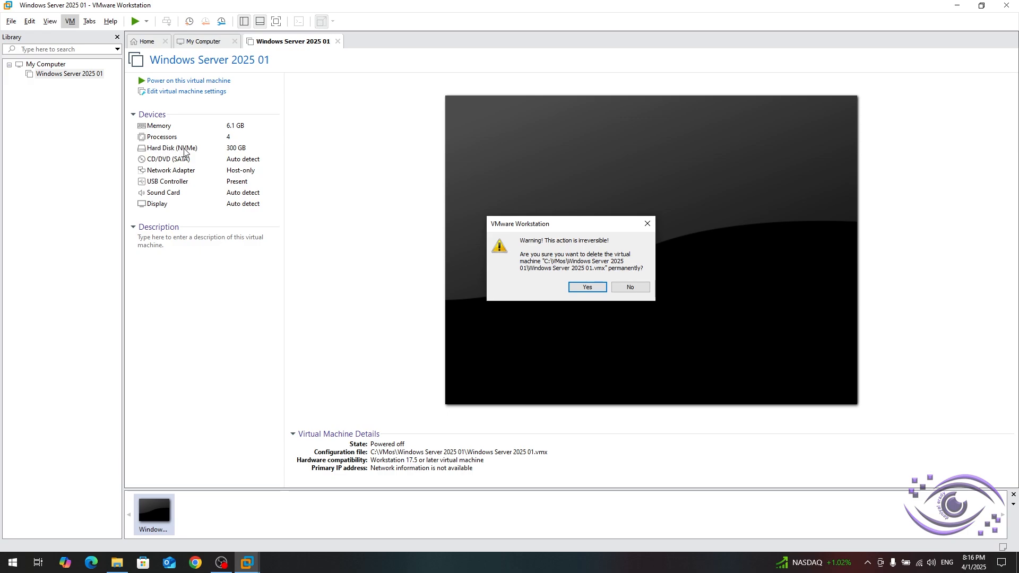
left_click(628, 287)
- Open the virtual machine's message log, check it for entries, and close it
left_click(66, 24)
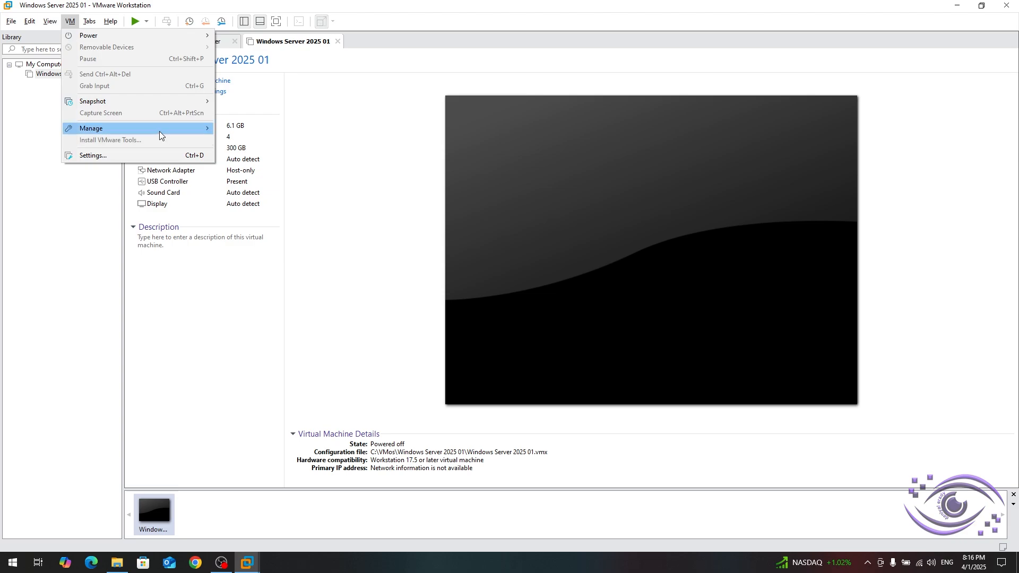
mouse_move(159, 131)
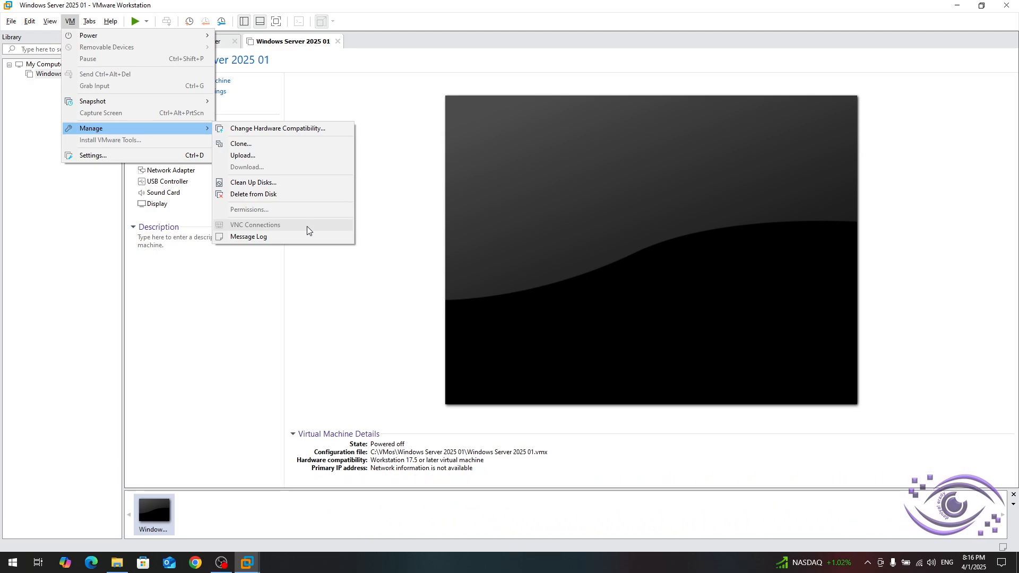
left_click(277, 235)
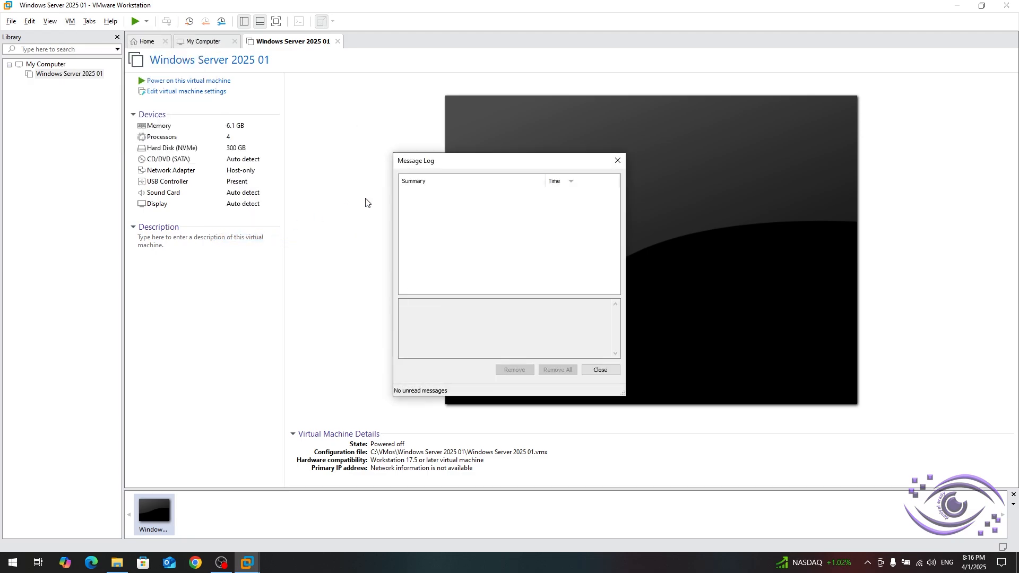
left_click_drag(460, 160, 491, 127)
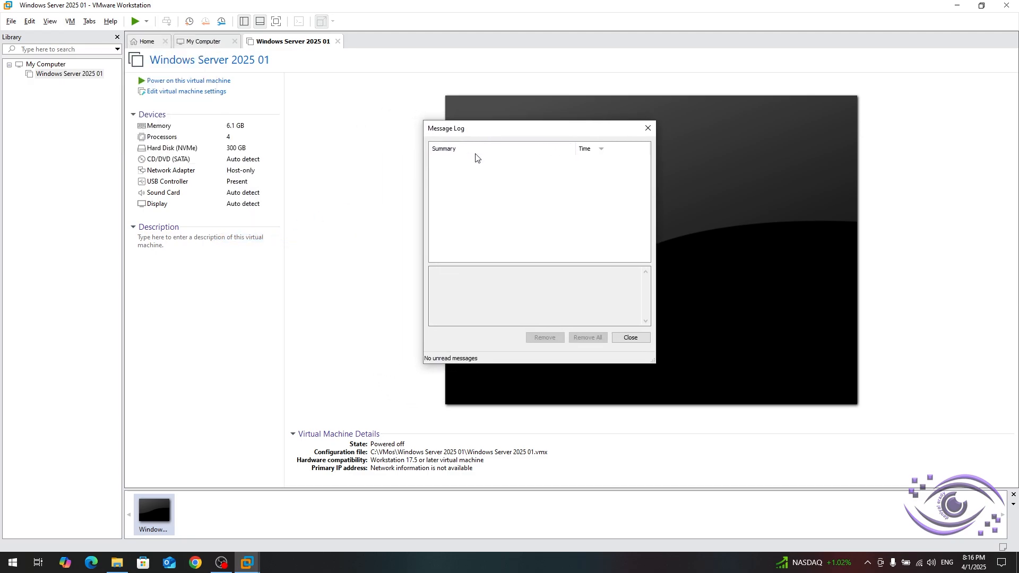
left_click(637, 338)
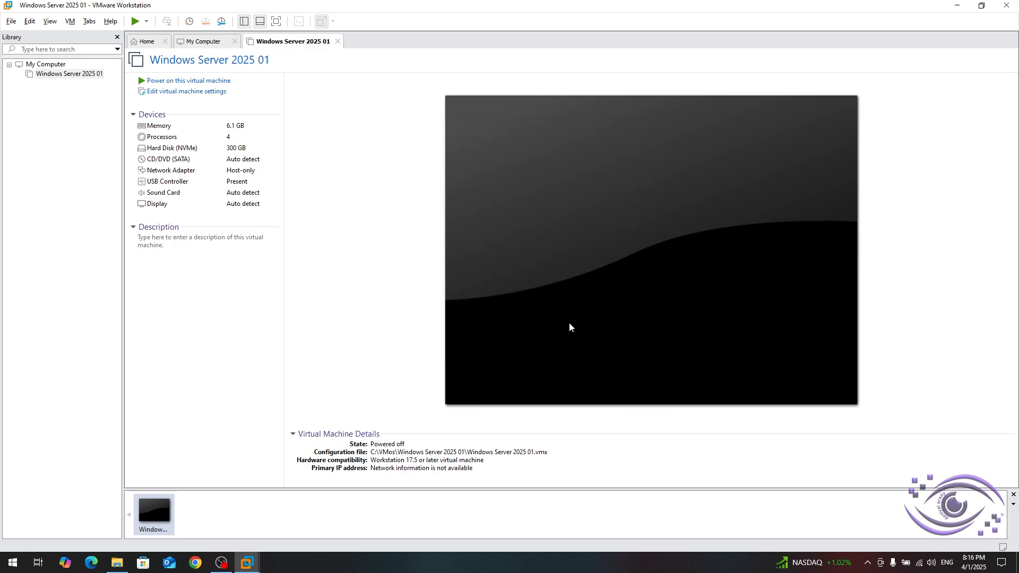
- Open the settings of the Windows Server 2025 01 virtual machine and move the dialog aside
left_click(49, 21)
mouse_move(69, 22)
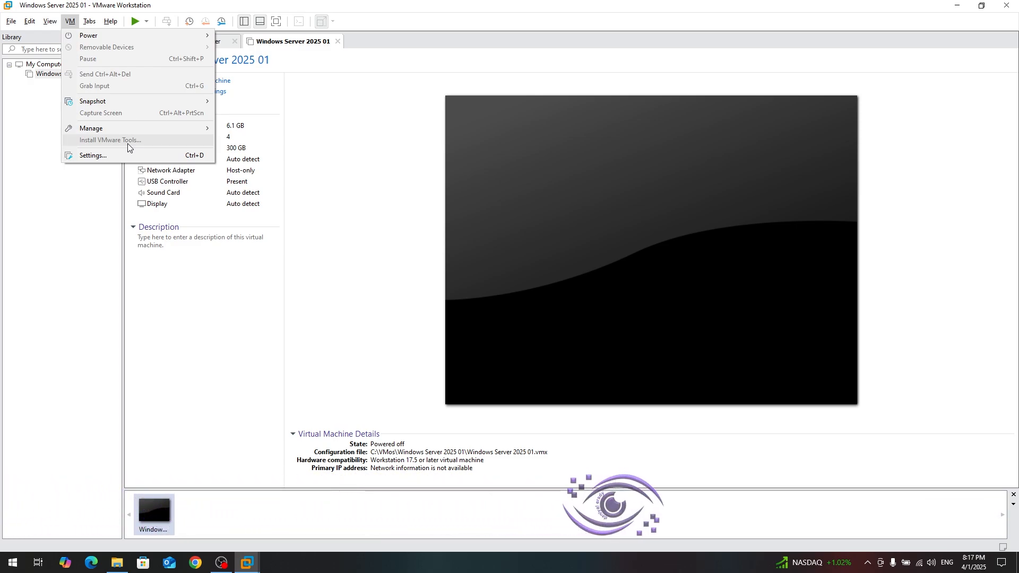
left_click(106, 155)
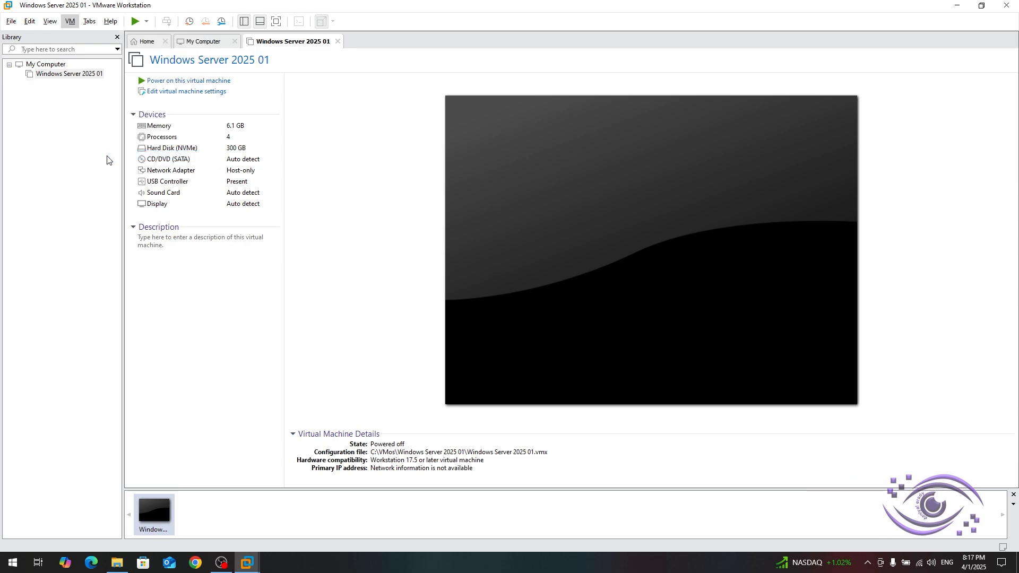
left_click(402, 265)
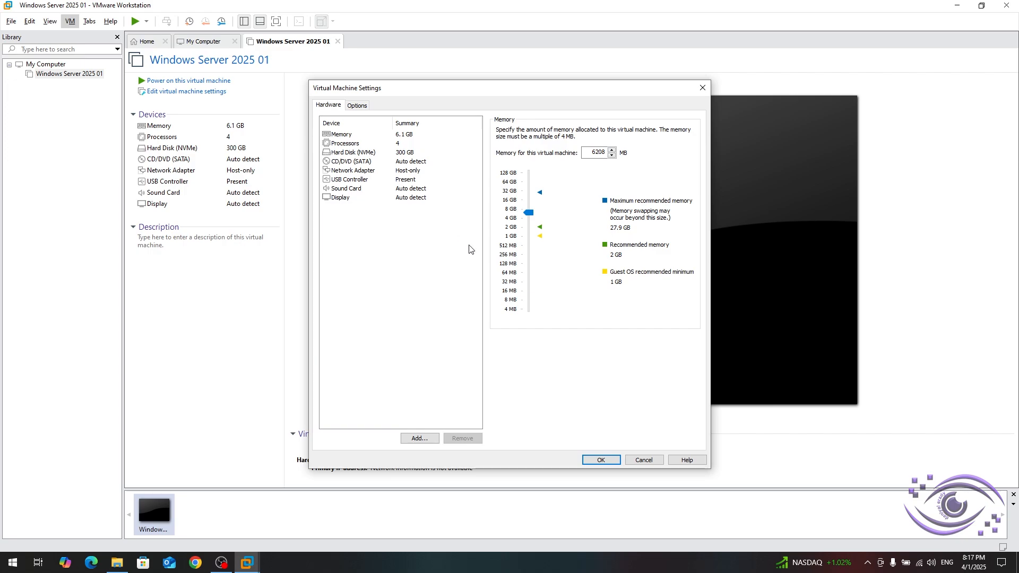
mouse_move(361, 88)
left_mouse_down()
mouse_move(373, 80)
mouse_move(347, 77)
left_mouse_up()
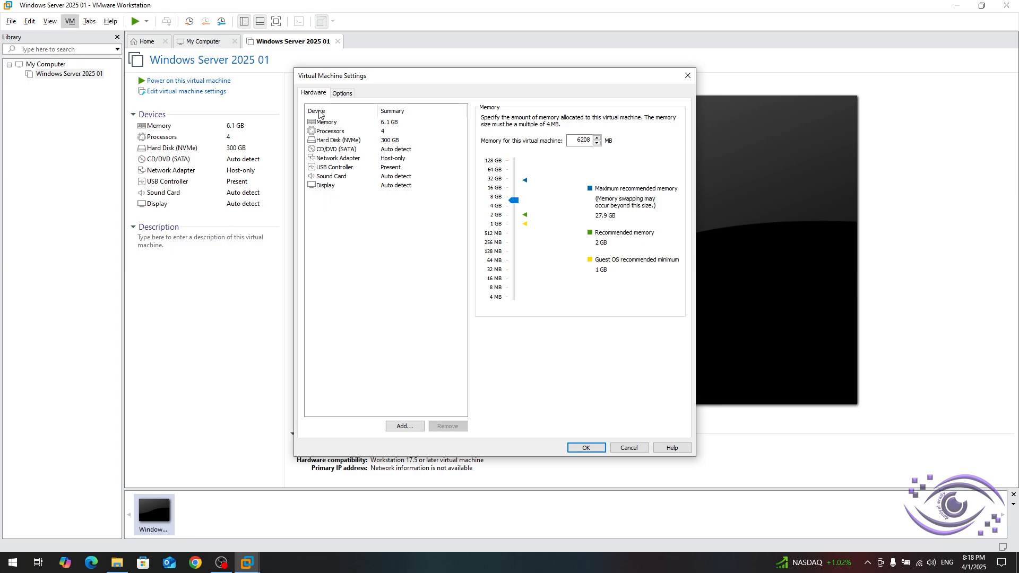
- Review the hardware settings of each device in turn, from Memory and Processors through Sound Card and Display
left_click(324, 124)
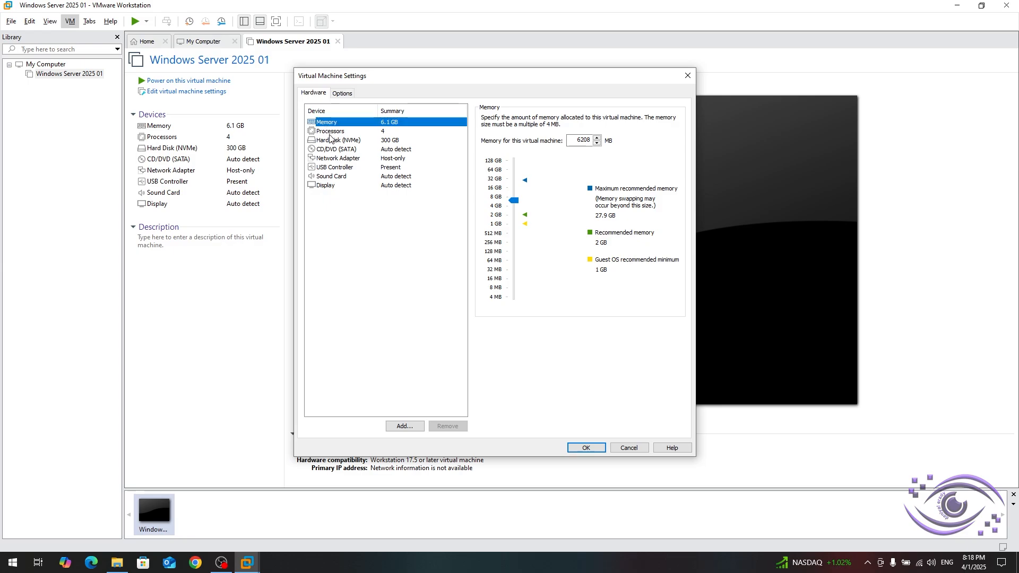
left_click(329, 133)
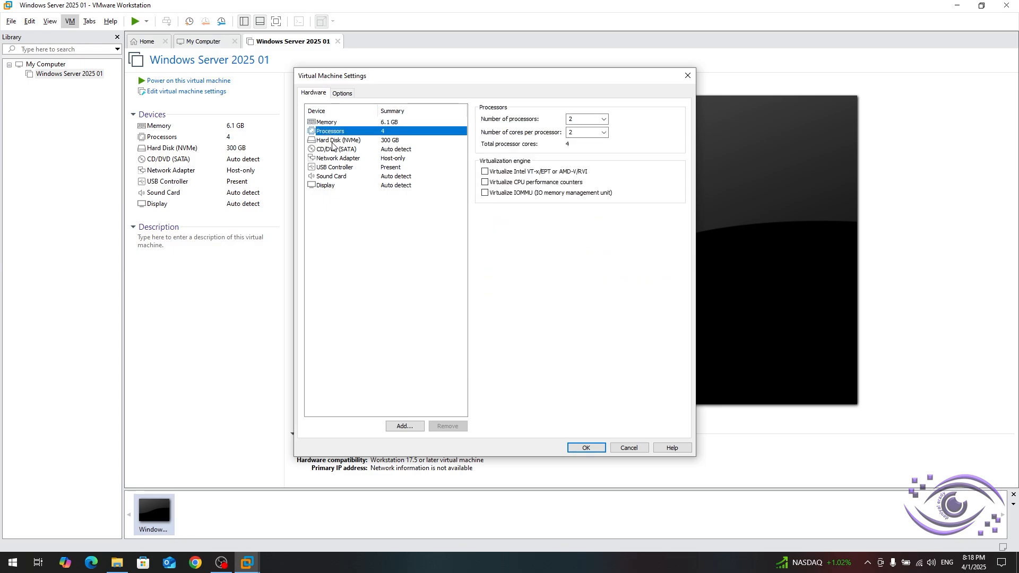
left_click(335, 143)
left_click(348, 151)
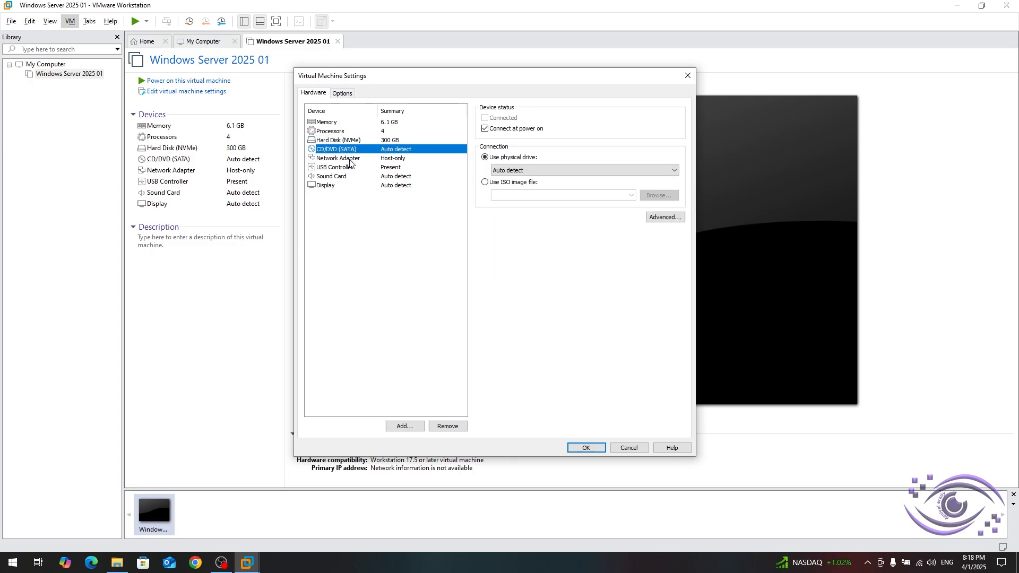
left_click(350, 159)
left_click(347, 167)
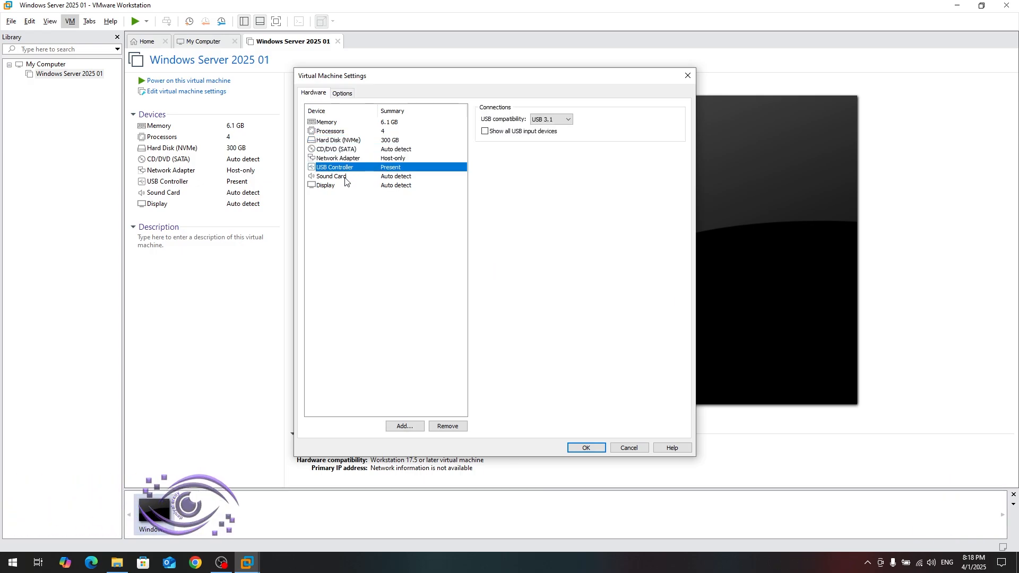
left_click(345, 179)
left_click(342, 186)
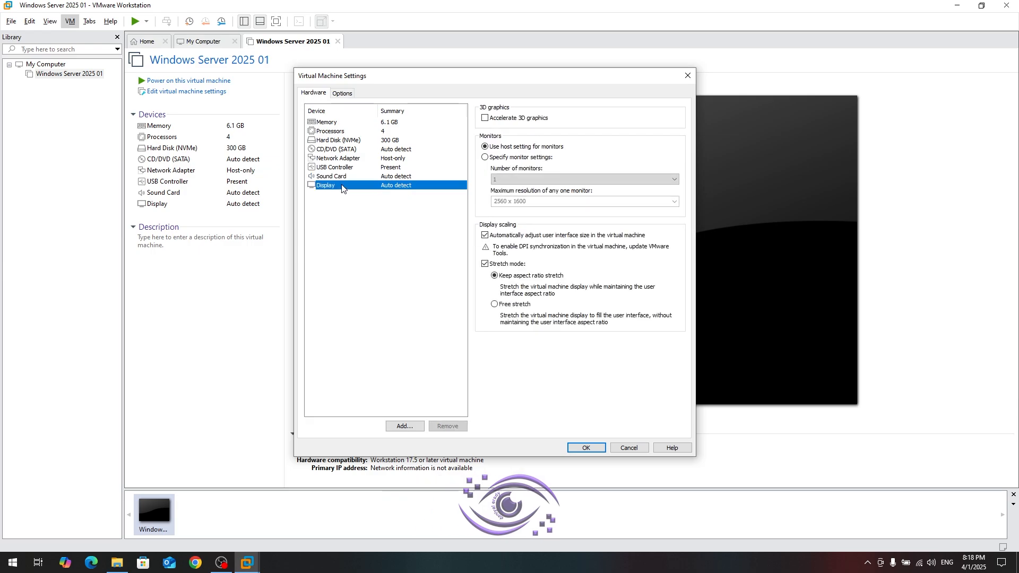
left_click(334, 222)
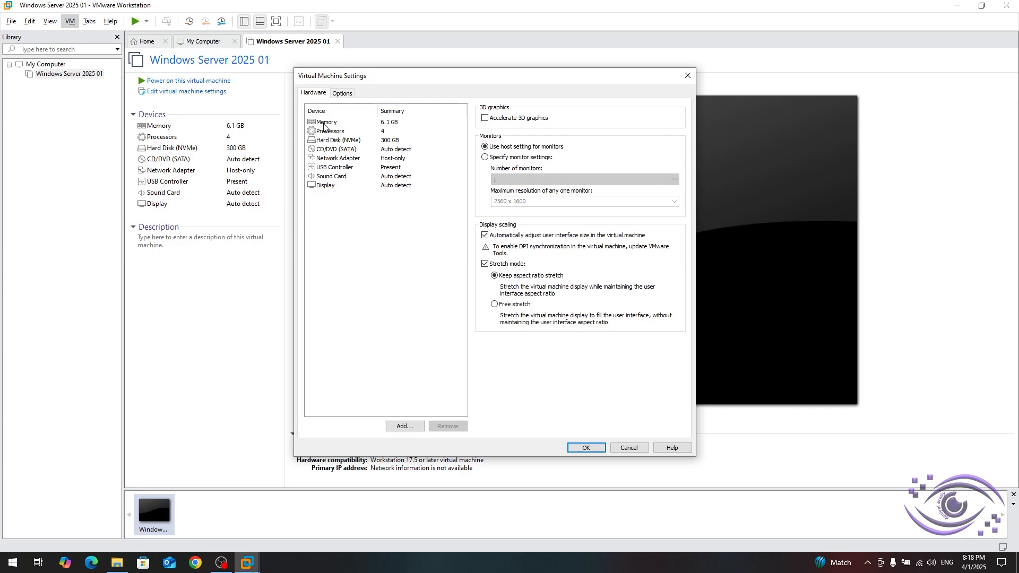
- Review the General options: virtual machine name, the available guest operating system versions, and the working directory
left_click(344, 94)
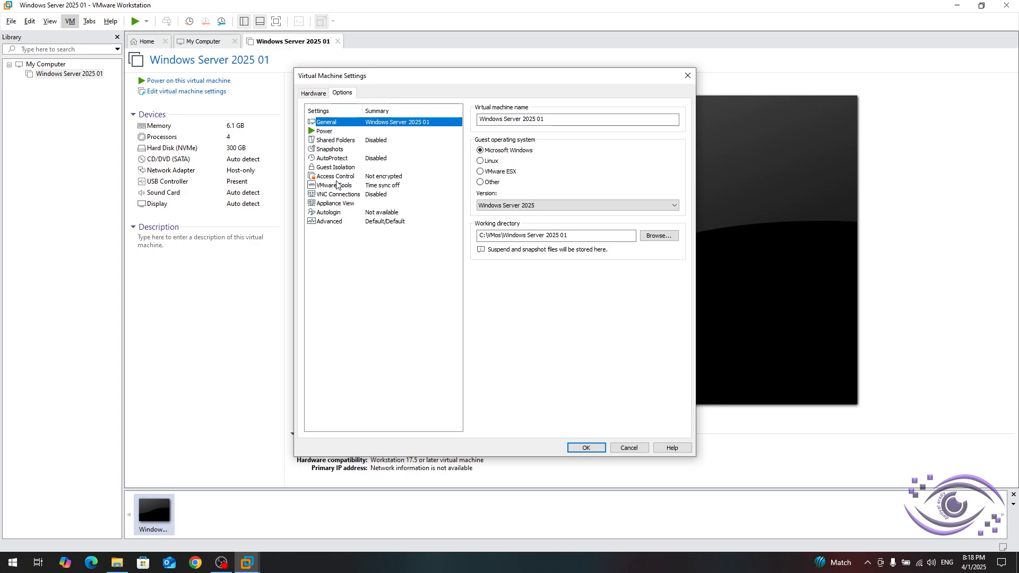
left_click(596, 118)
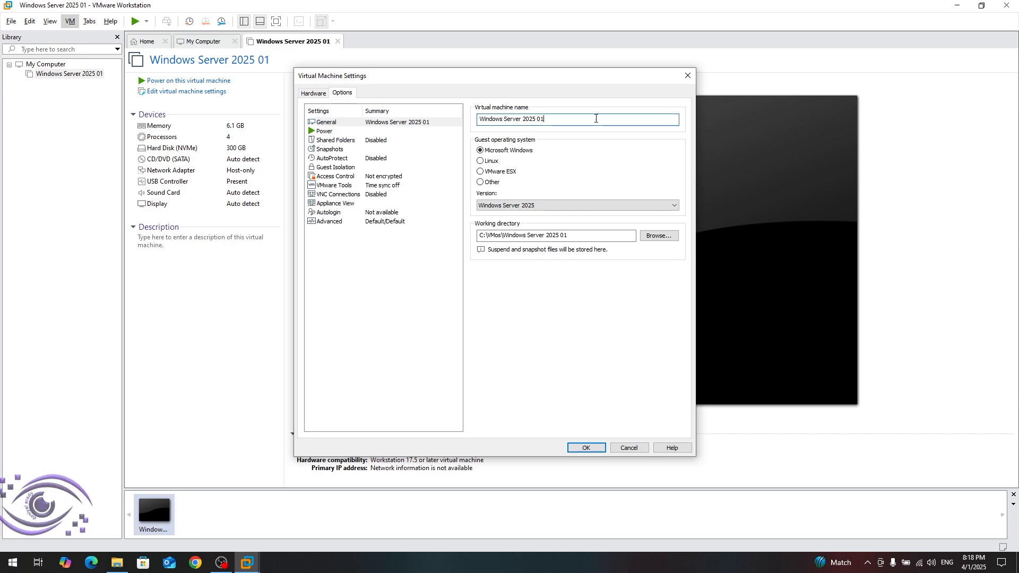
key("ctrl+a")
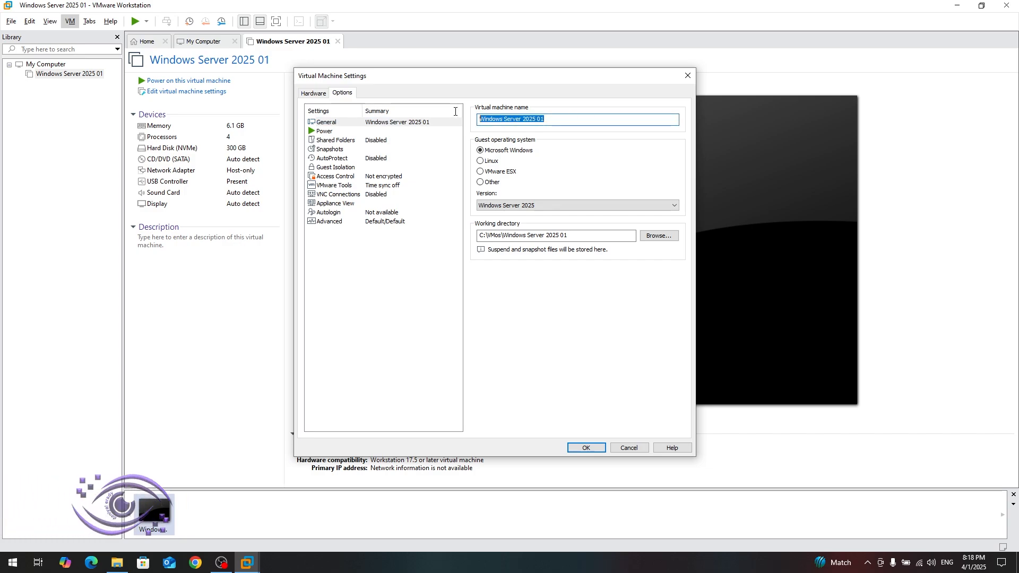
left_click(599, 116)
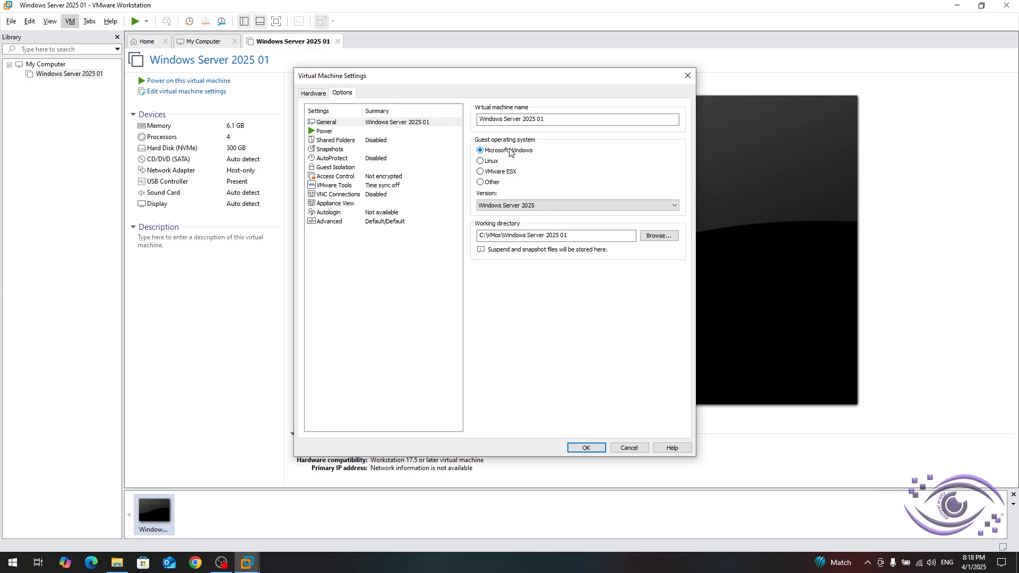
left_click(541, 208)
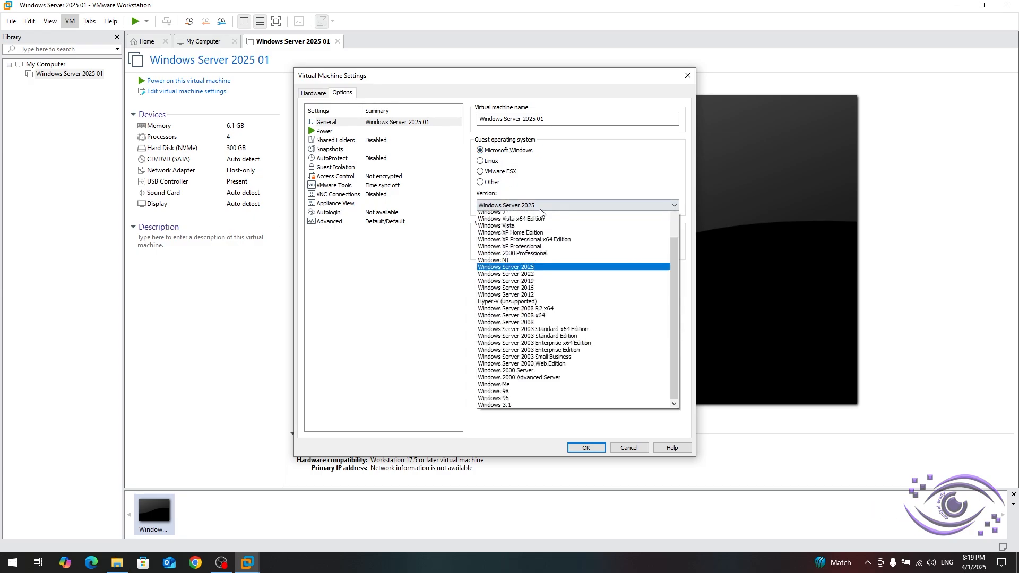
left_click(527, 278)
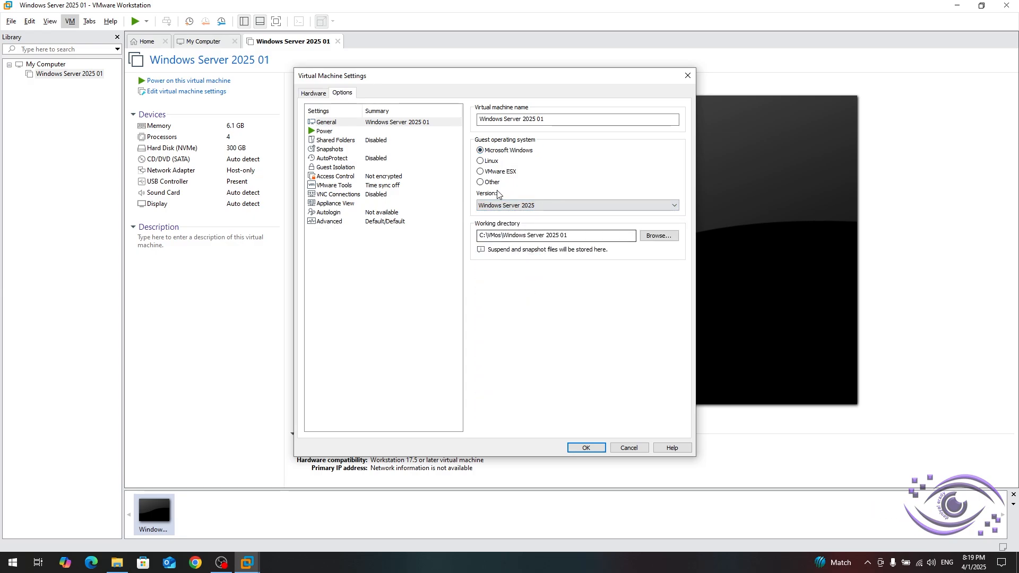
left_click_drag(485, 235, 601, 235)
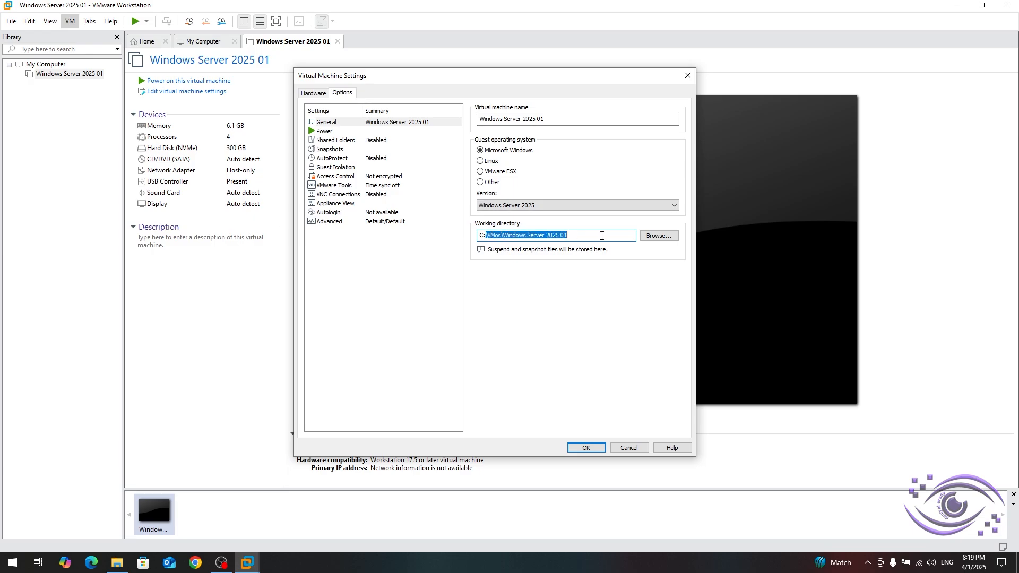
left_click(499, 233)
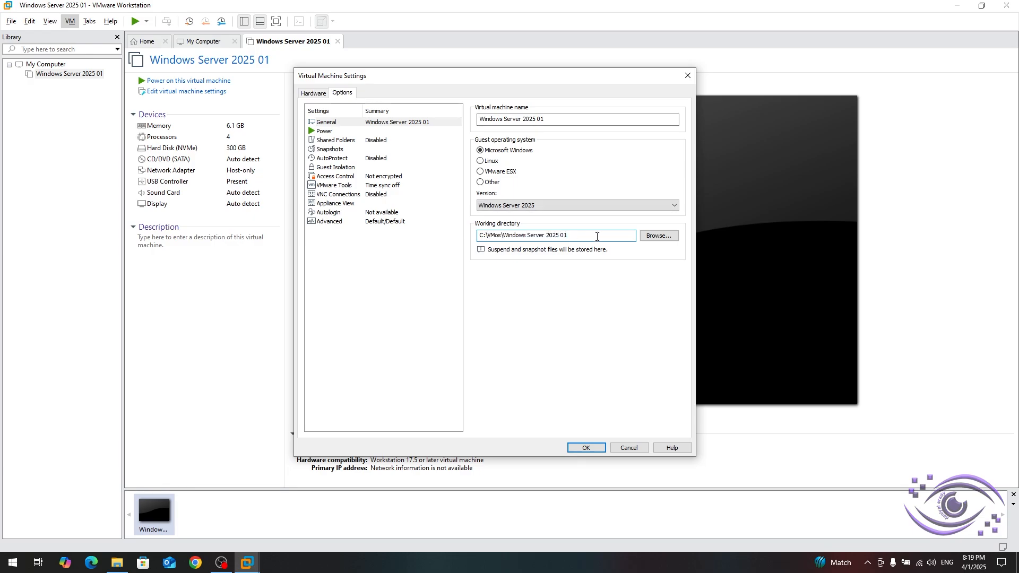
- Review the Power options and the available choices of the shut down, suspend, start up and restart controls, keeping their current selections
left_click(360, 134)
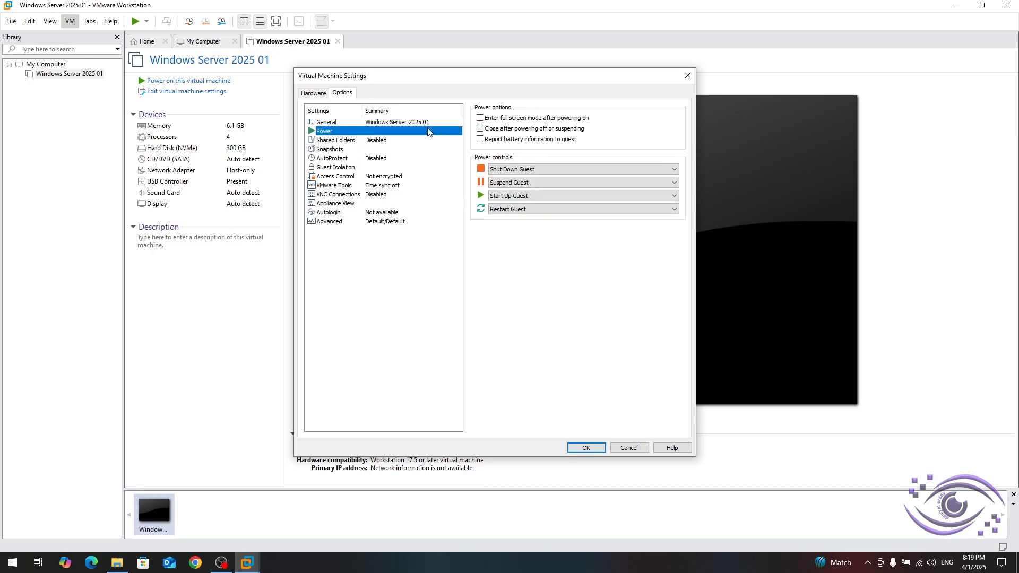
left_click(559, 171)
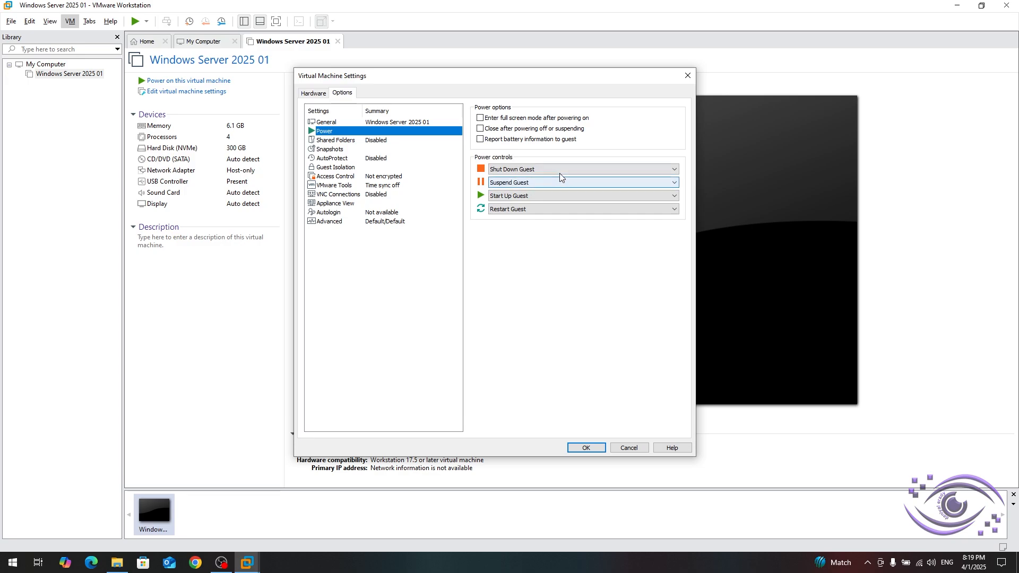
left_click(560, 173)
left_click(555, 183)
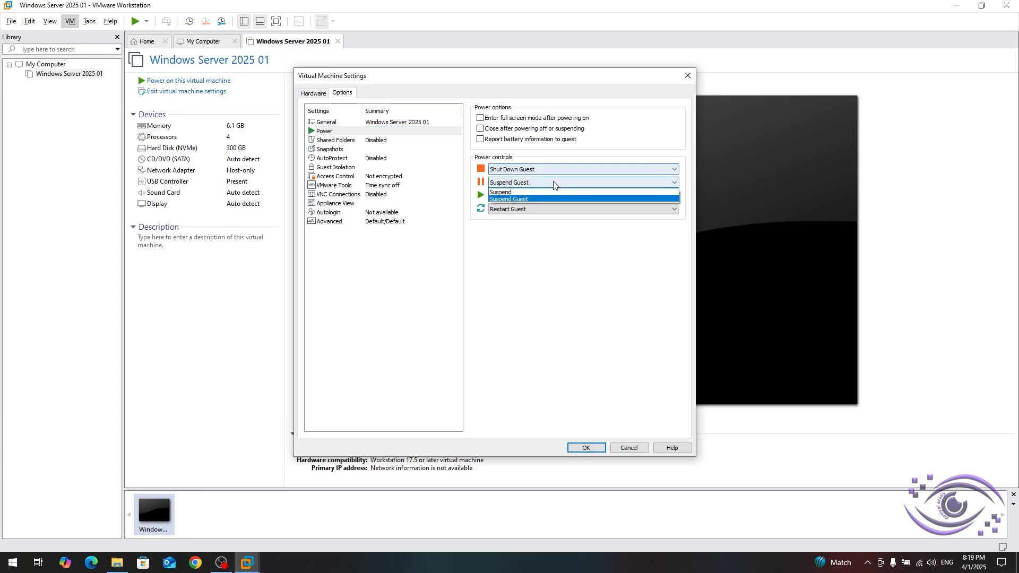
left_click(553, 183)
left_click(550, 197)
left_click(549, 198)
left_click(547, 210)
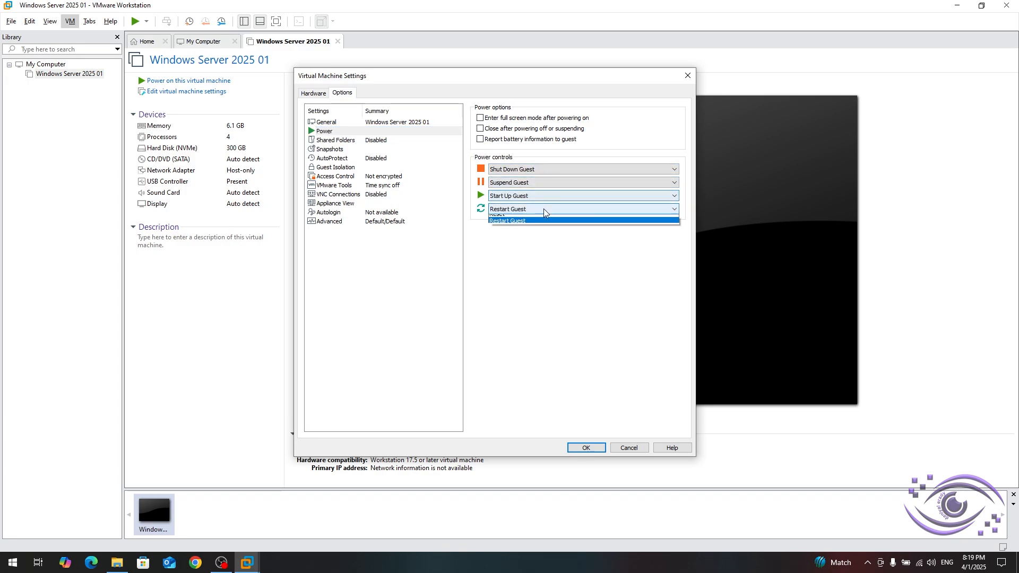
left_click(544, 212)
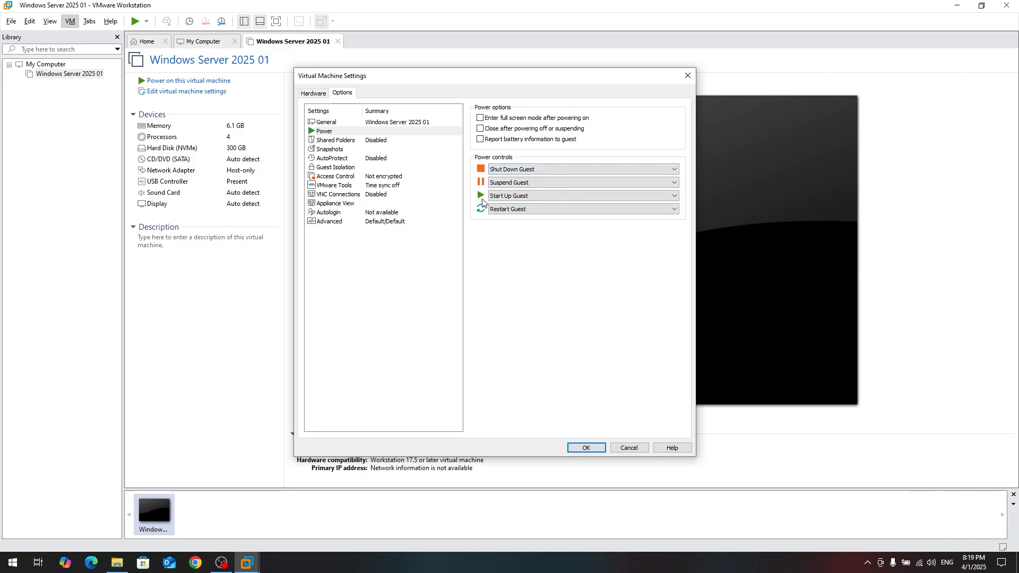
left_click(579, 170)
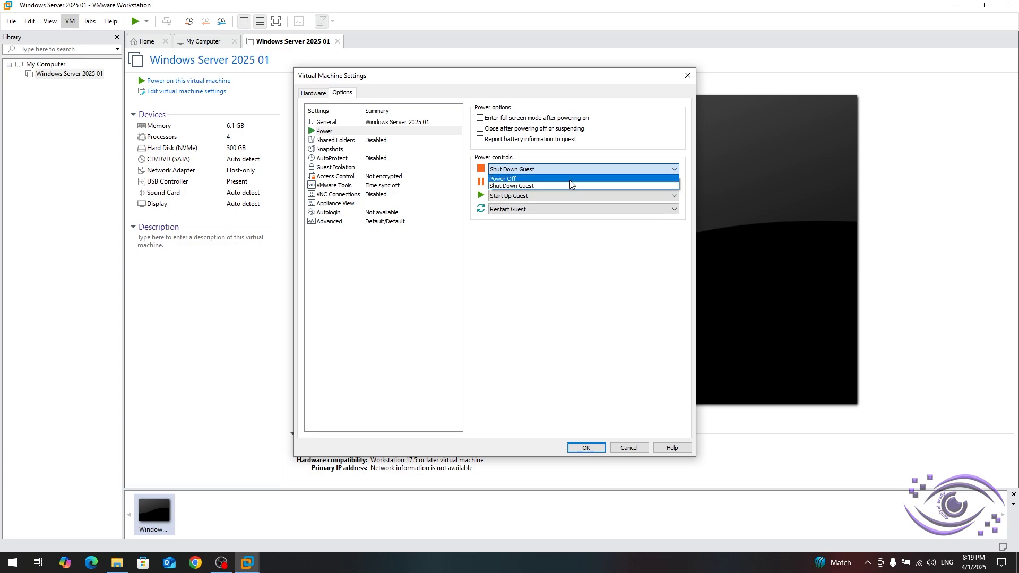
left_click(566, 186)
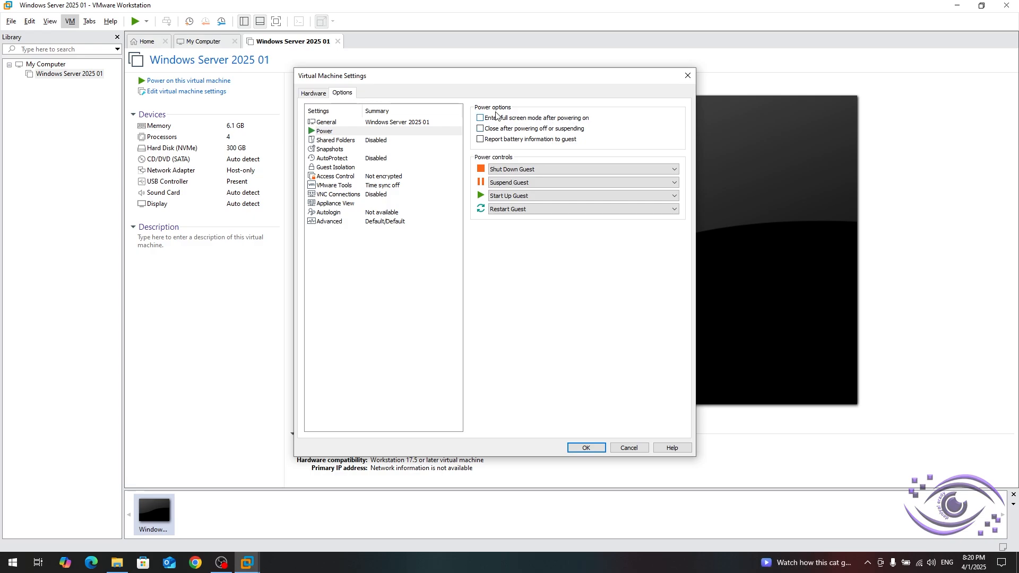
- Set folder sharing to Always enabled in the Shared Folders options, leaving Map as a network drive in Windows guests off
left_click(366, 141)
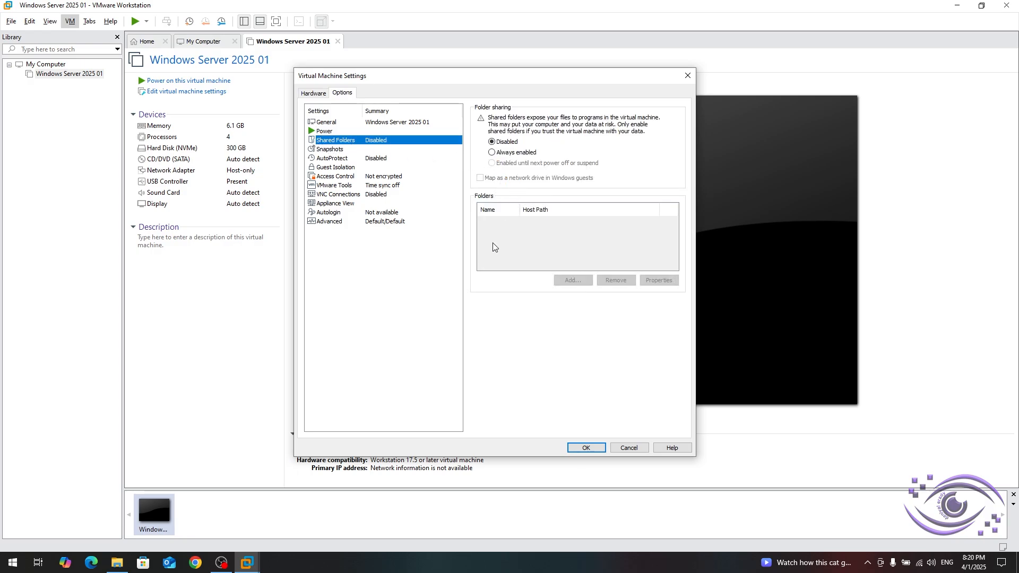
left_click_drag(515, 79, 535, 98)
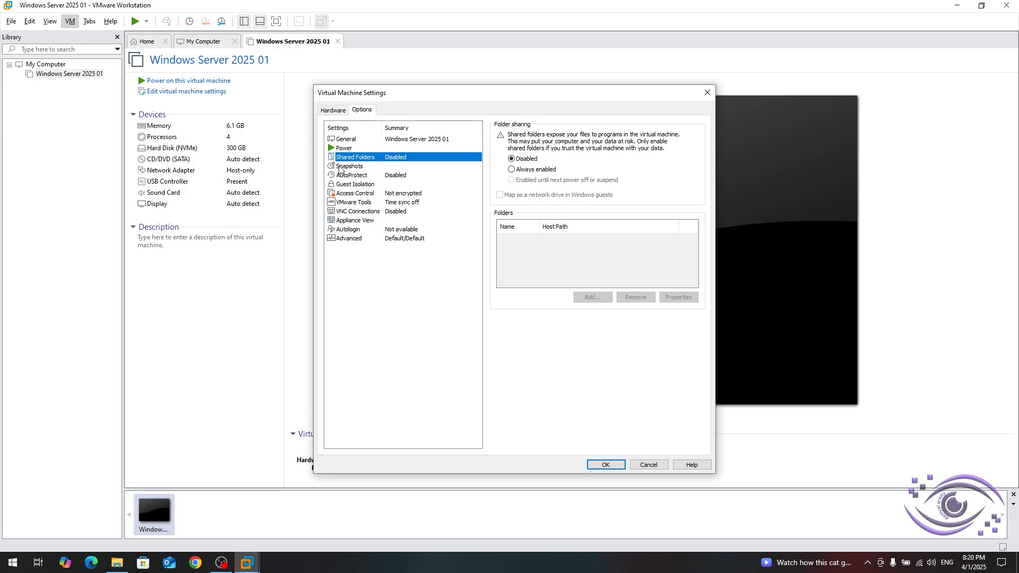
left_click(535, 164)
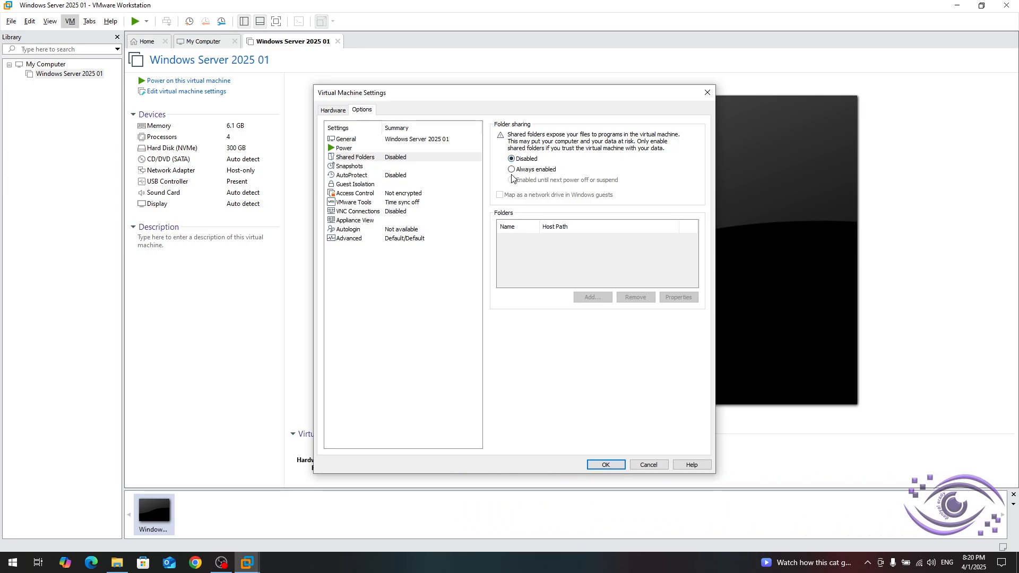
left_click(533, 169)
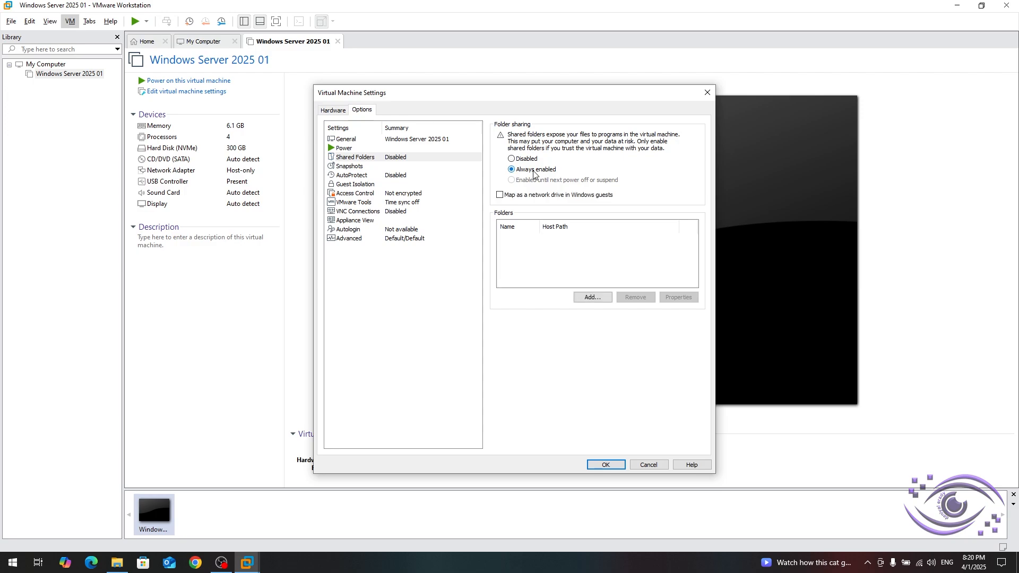
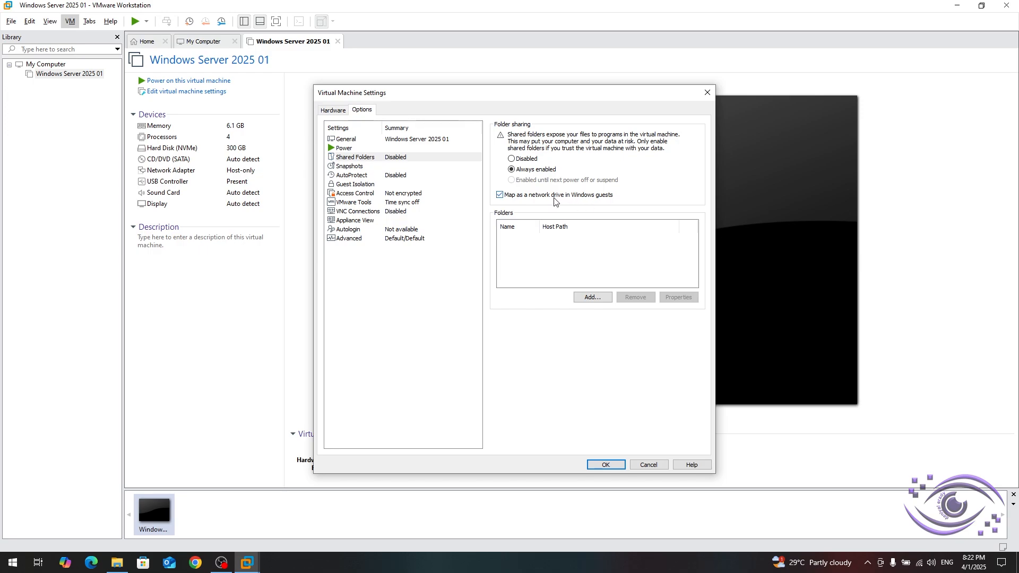
left_click(507, 197)
- Add the host's Downloads folder as an enabled shared folder named Downloads, without read-only access
left_click(593, 297)
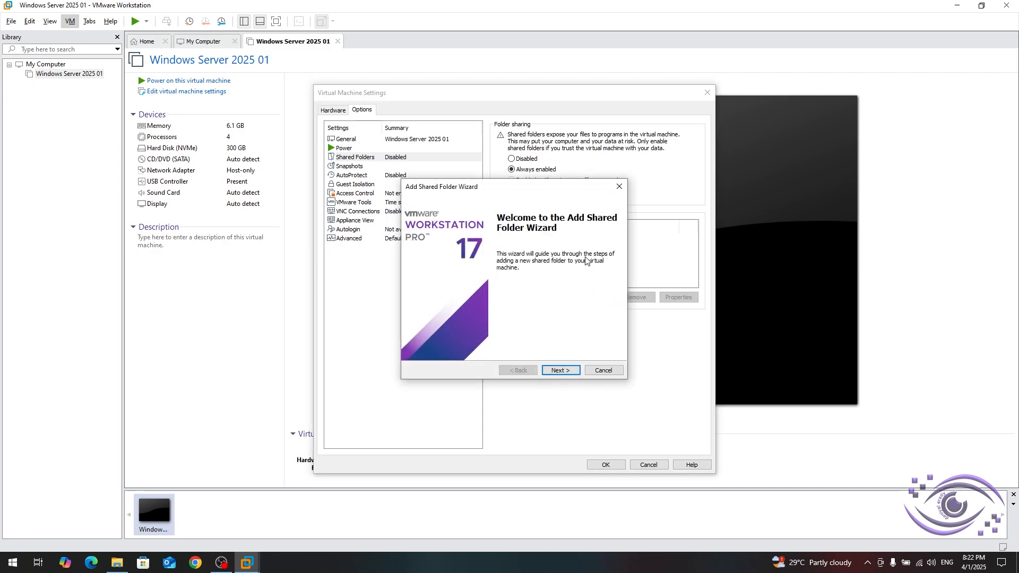
left_click_drag(536, 194, 768, 200)
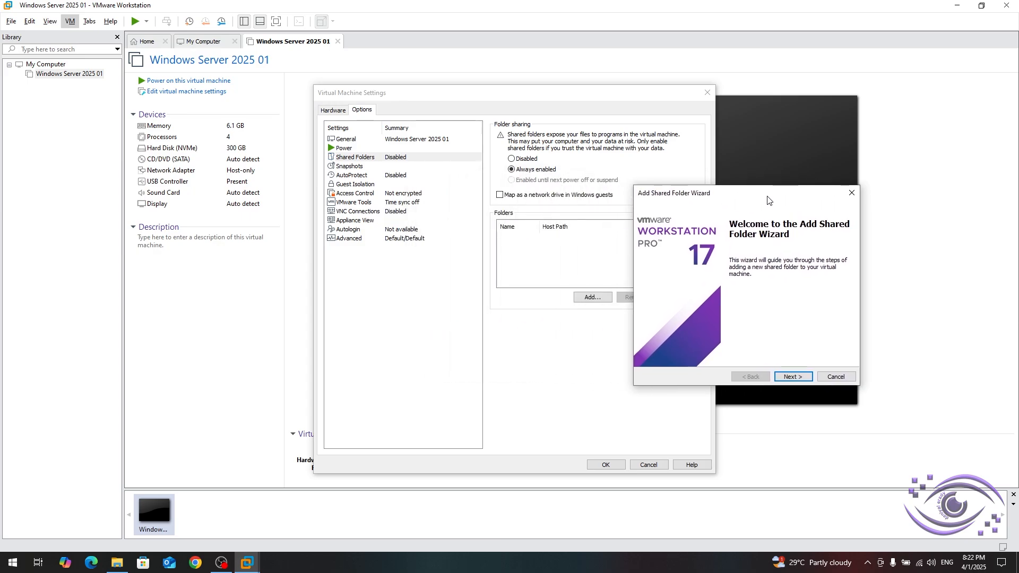
left_click(793, 377)
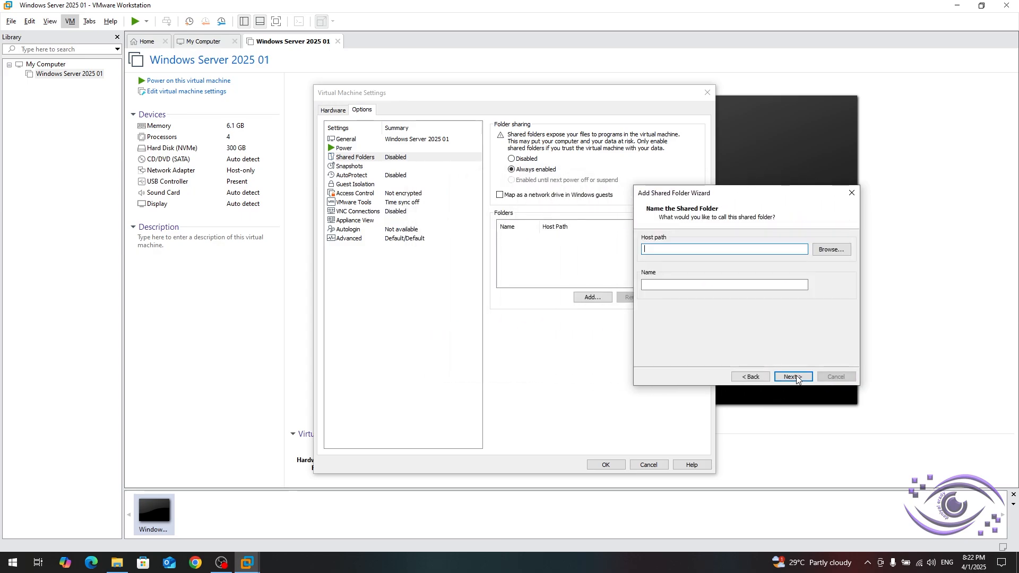
left_click(831, 249)
left_click(470, 295)
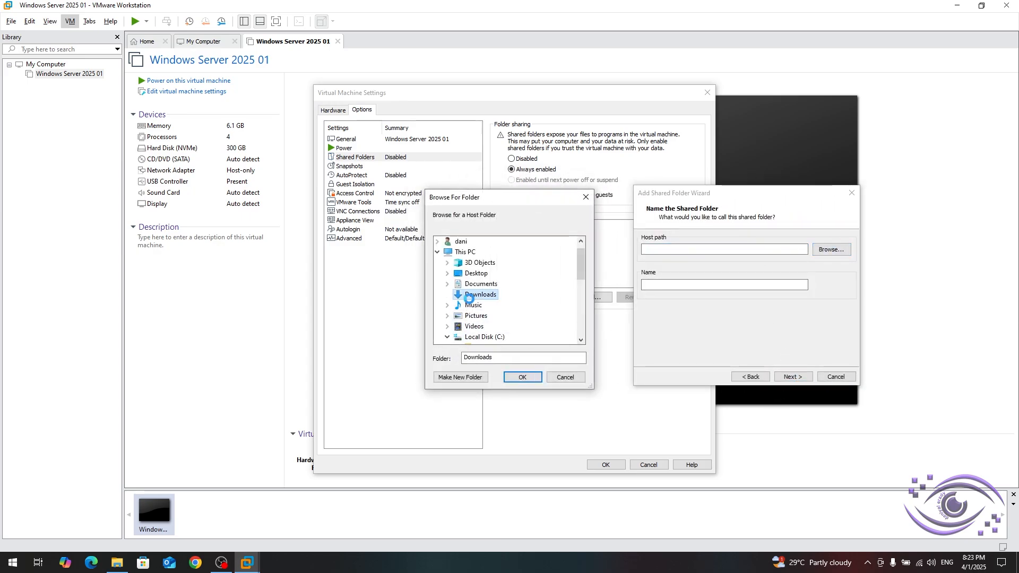
left_click(523, 377)
left_click_drag(673, 285, 654, 276)
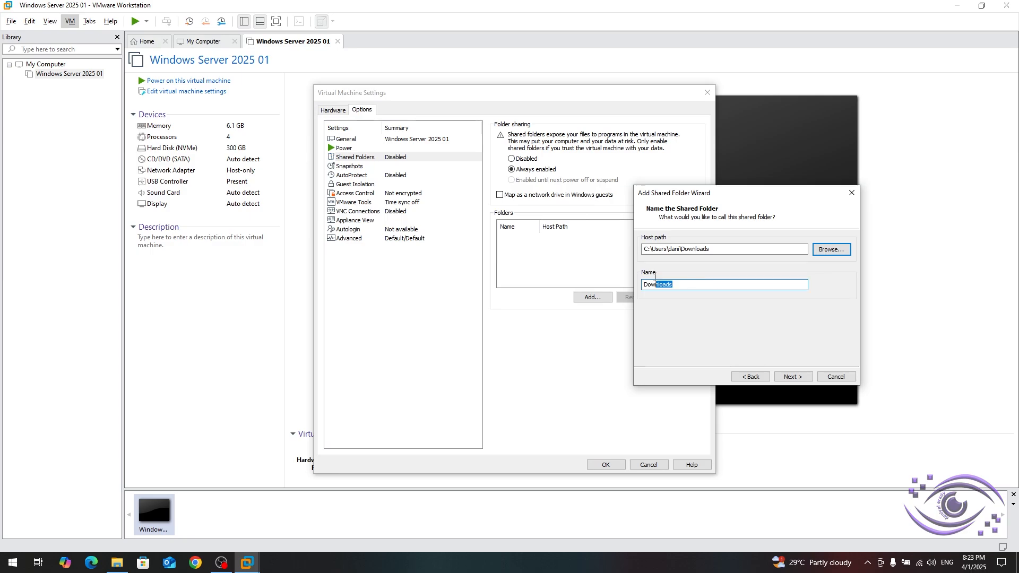
left_click(801, 375)
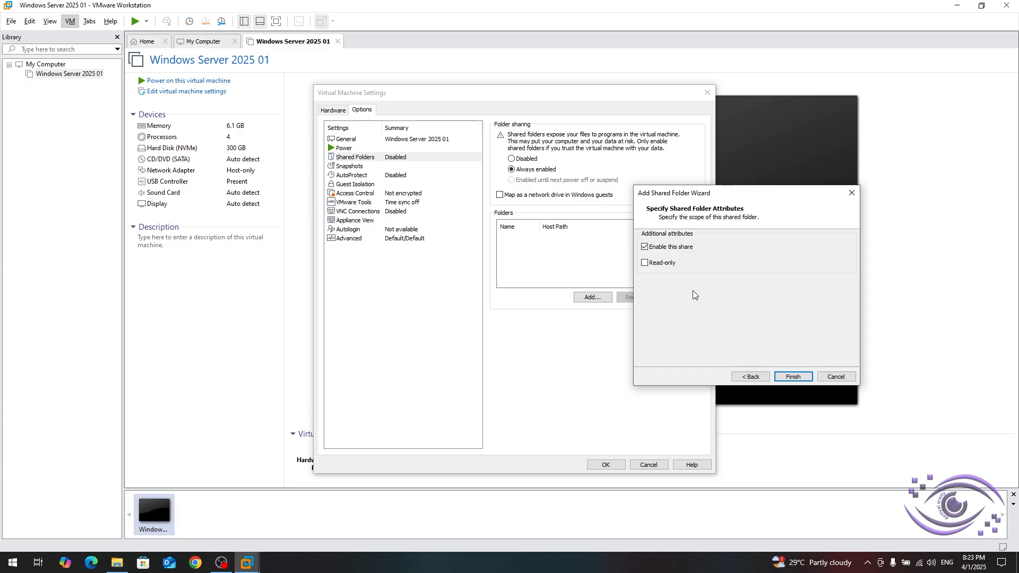
left_click(793, 377)
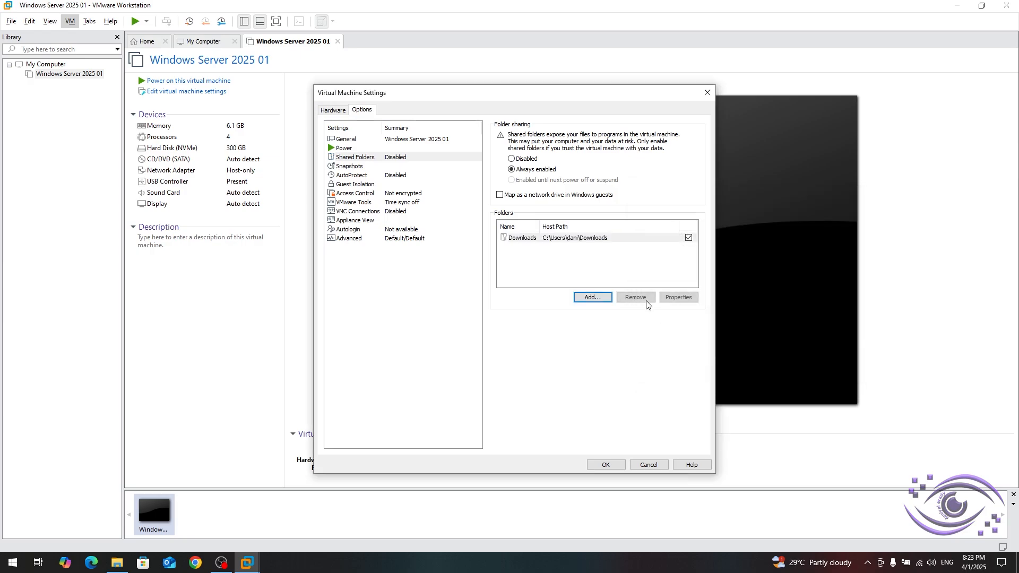
- Check the properties of the Downloads shared folder without changing them, and remove the folder from the list
left_click(529, 239)
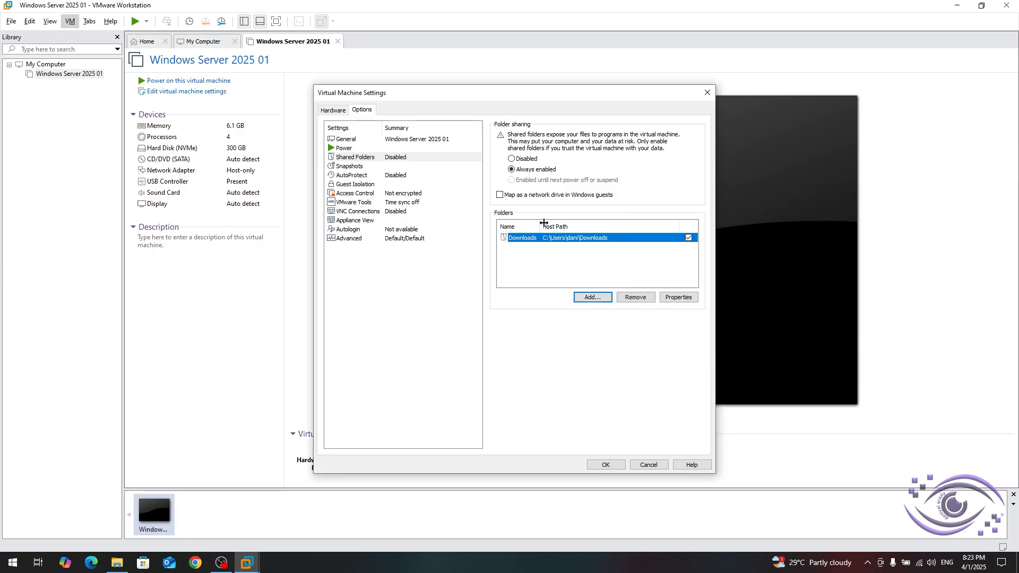
left_click(671, 298)
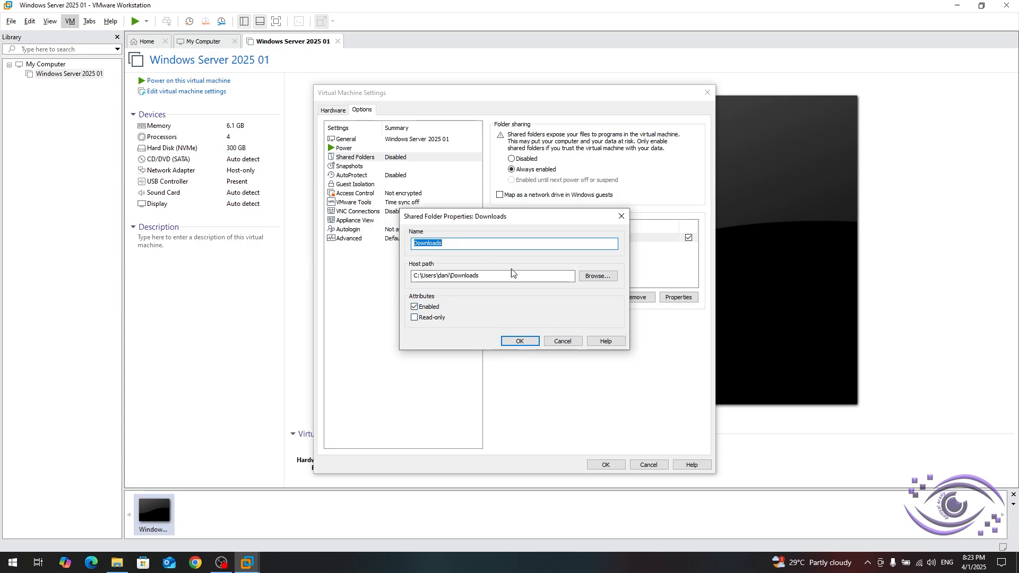
left_click(562, 341)
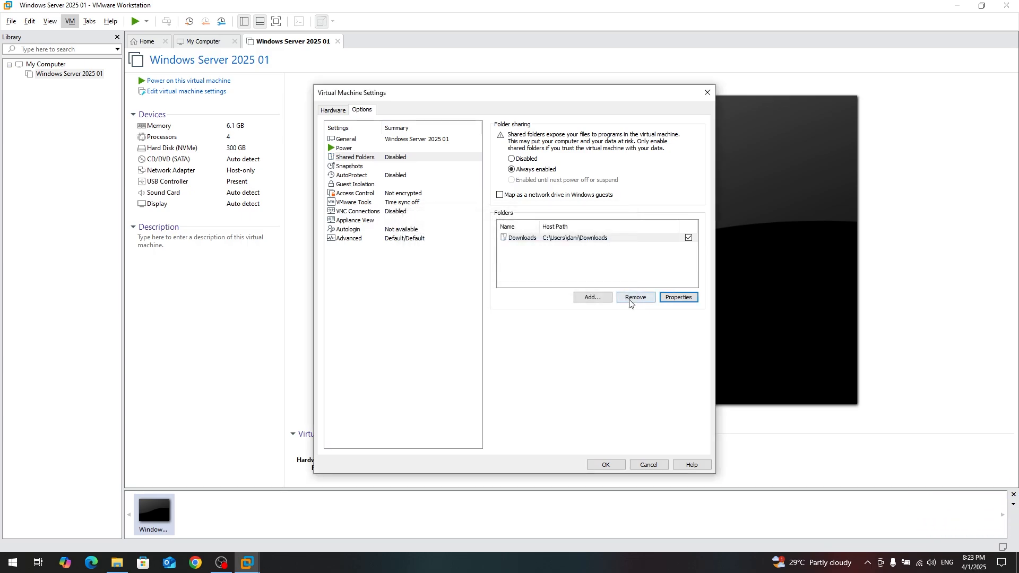
left_click(630, 298)
left_click(531, 299)
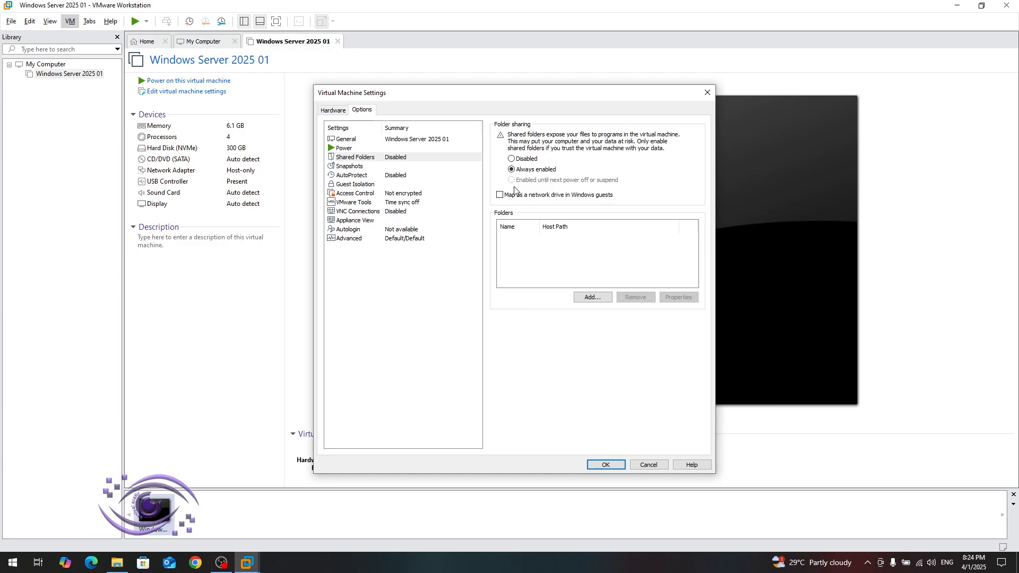
- Review the Snapshots options for powering off, including Take a new snapshot, and keep Just power off selected
left_click(386, 168)
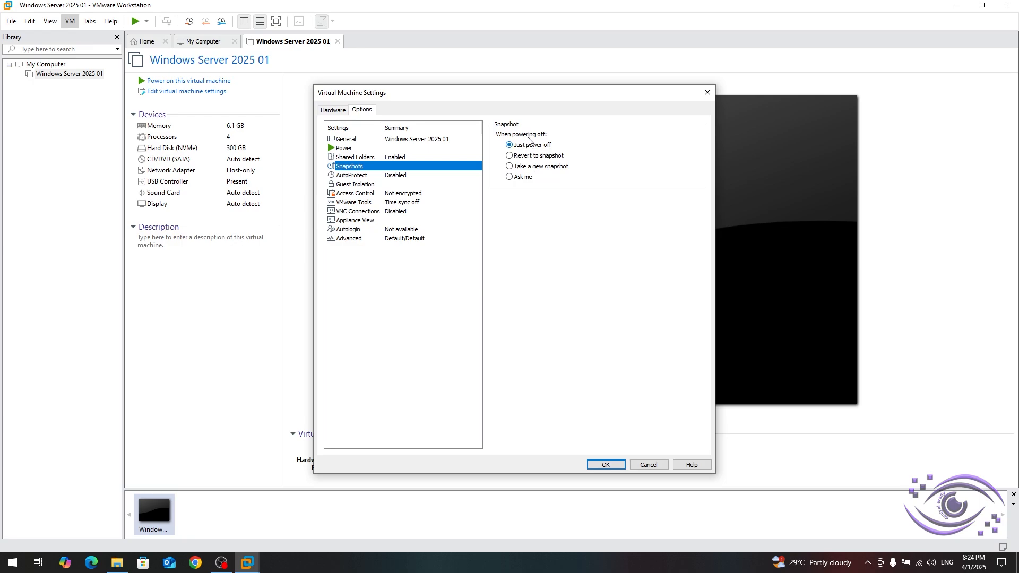
left_click_drag(514, 96, 551, 92)
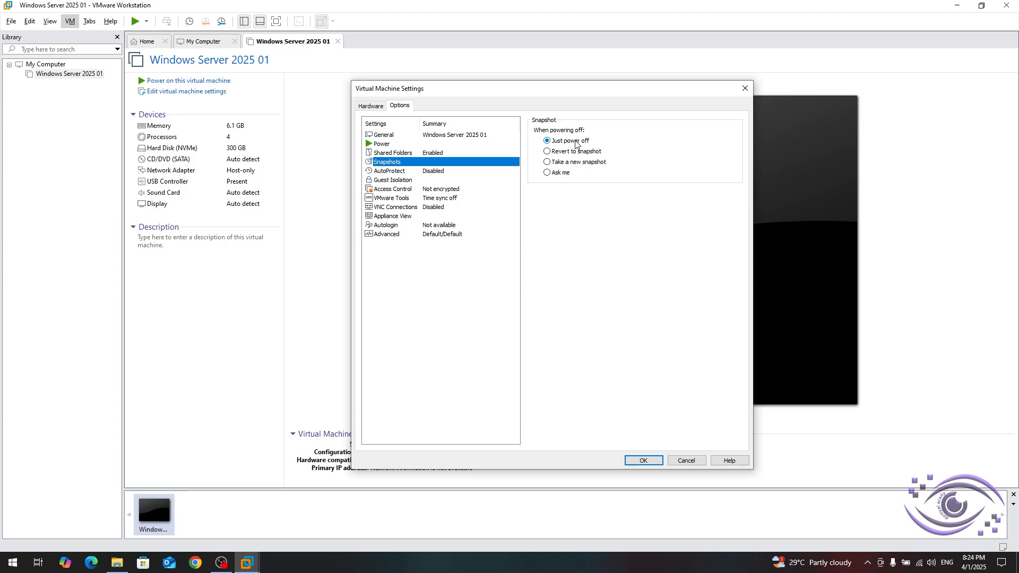
left_click(551, 141)
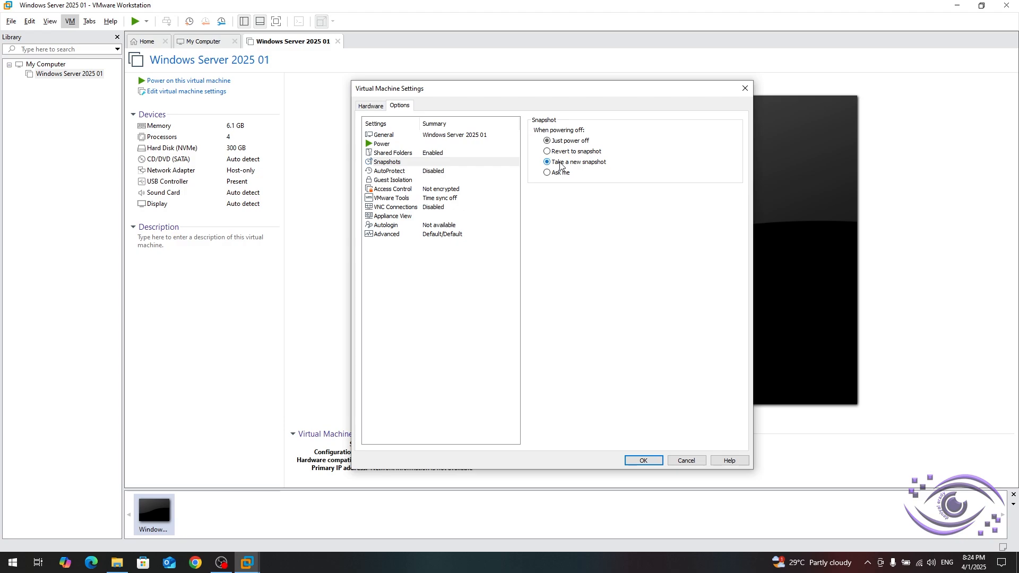
left_click(560, 164)
left_click(446, 163)
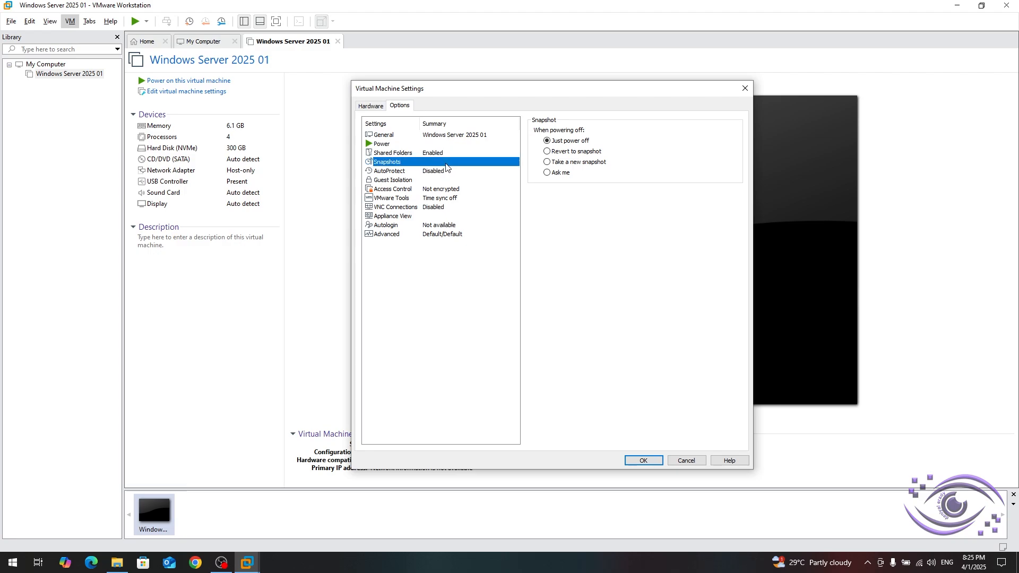
- Try AutoProtect with a daily interval and a maximum of 10 snapshots, and disable it again
left_click(428, 172)
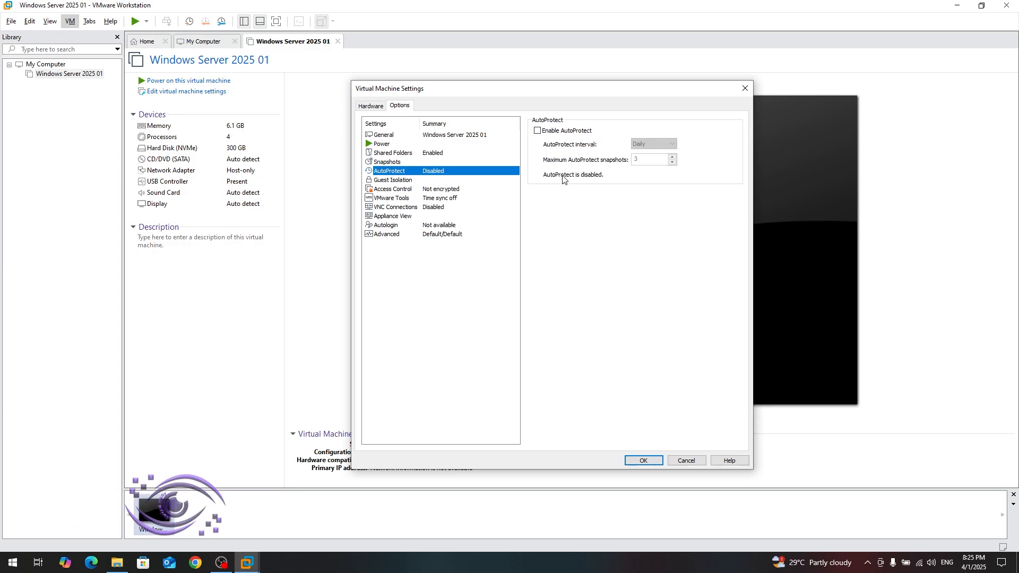
left_click(563, 134)
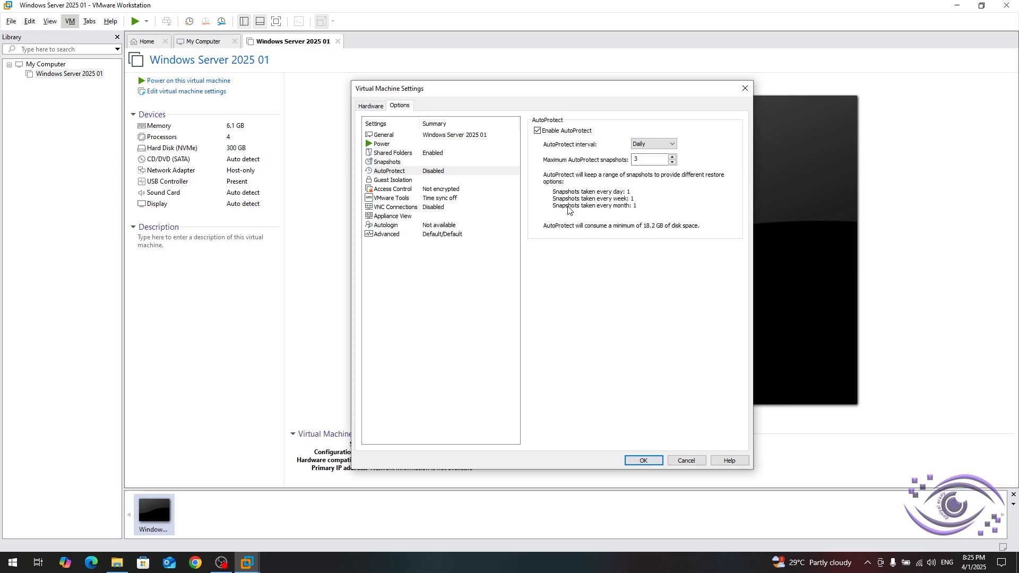
left_click(667, 145)
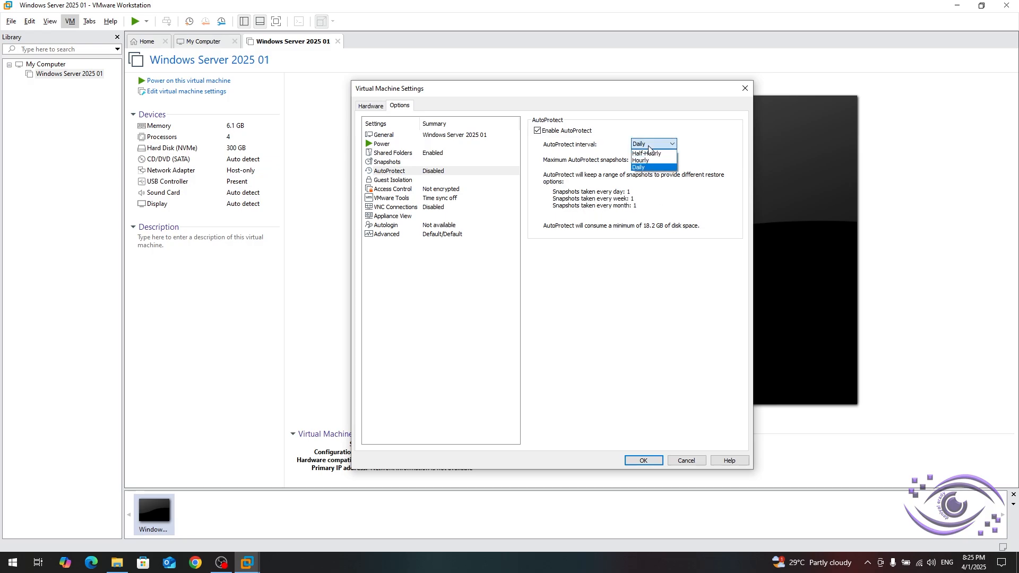
left_click(670, 146)
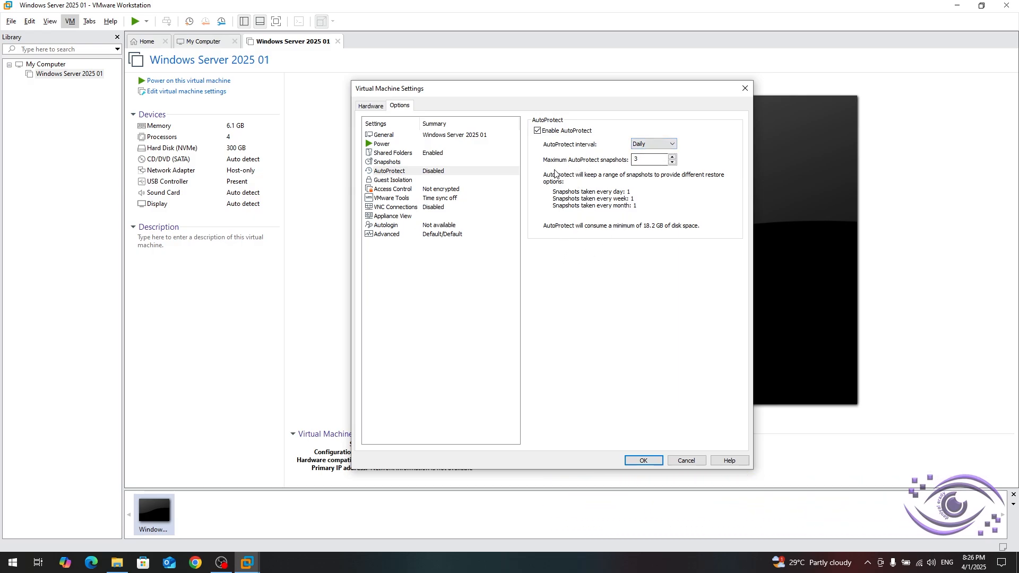
left_click(645, 163)
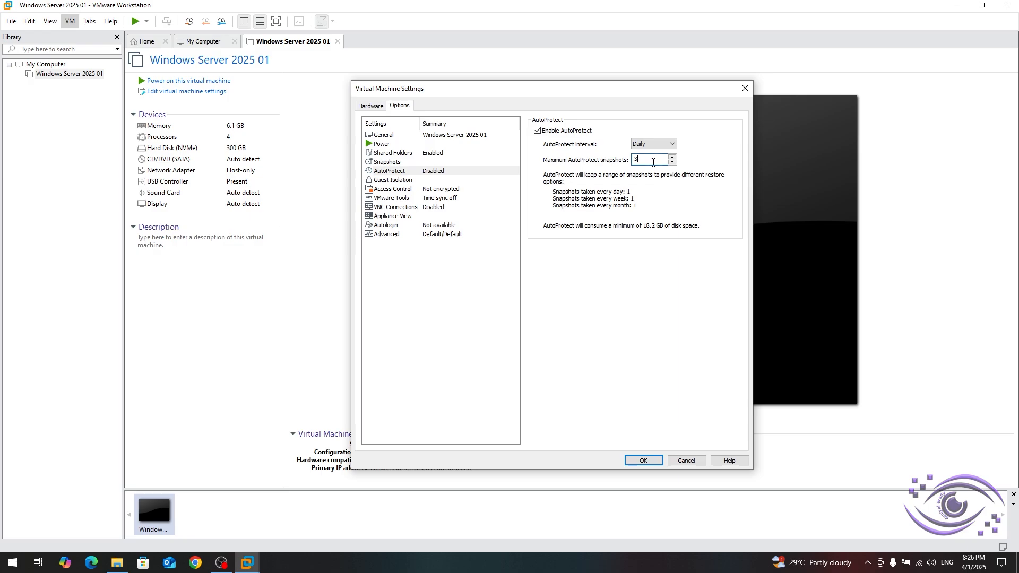
type("10")
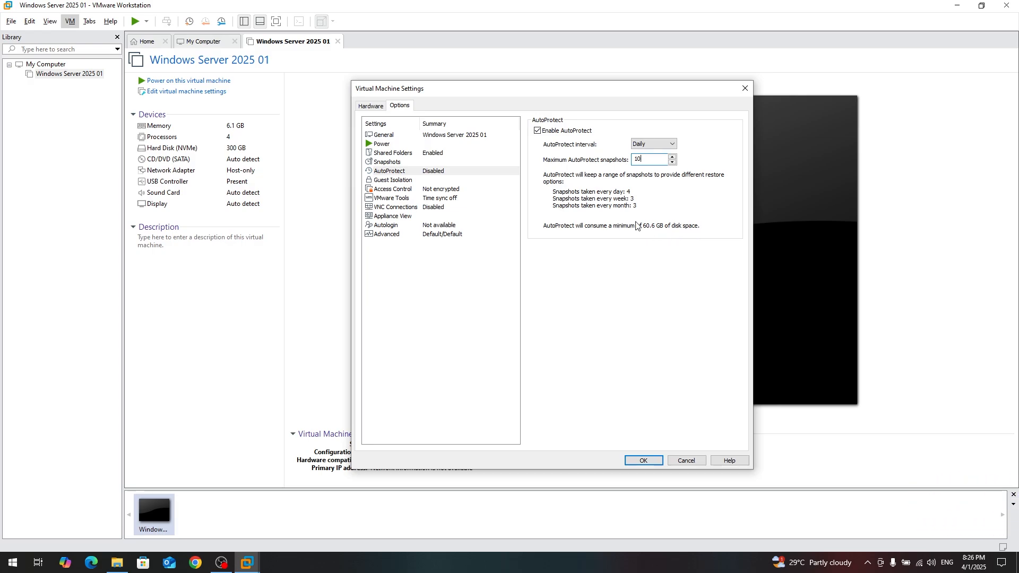
left_click(559, 133)
- Review the Guest Isolation options for drag and drop and copy and paste, and the encryption option under Access Control
left_click(422, 180)
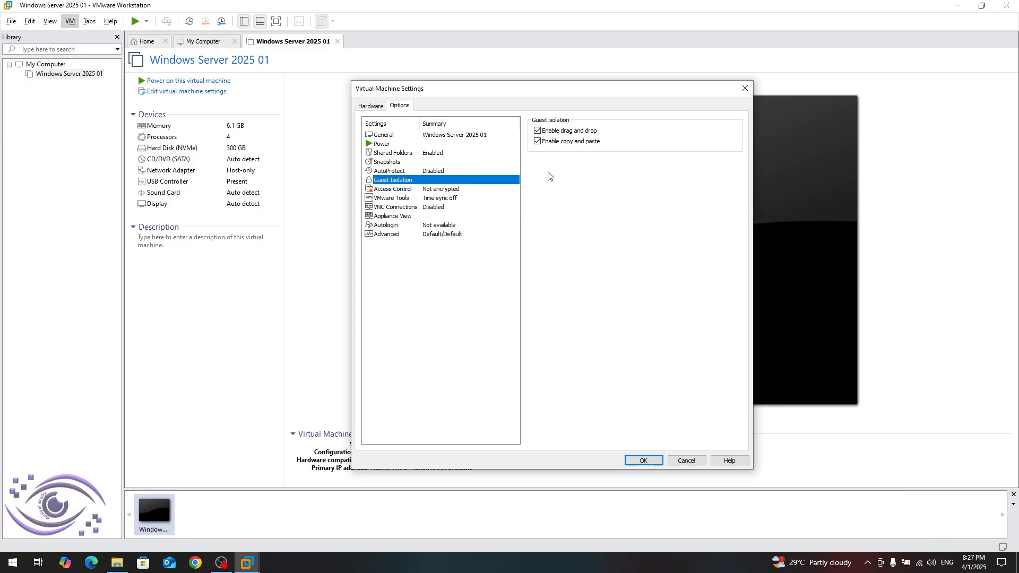
left_click(380, 196)
left_click(379, 190)
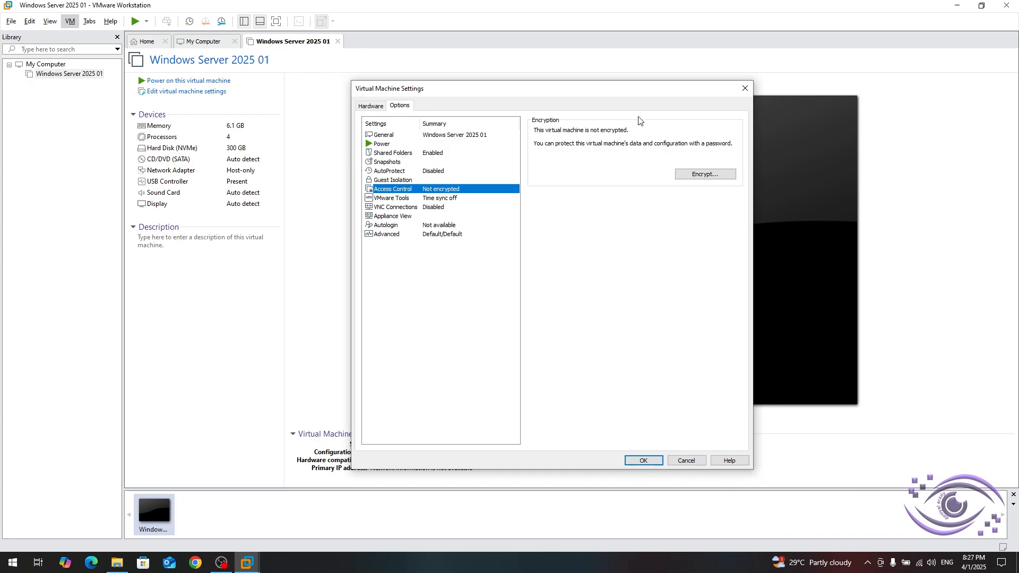
- Review the virtual machine's encryption types, password fields and Credential Manager option, and cancel without encrypting
left_click_drag(615, 88, 591, 82)
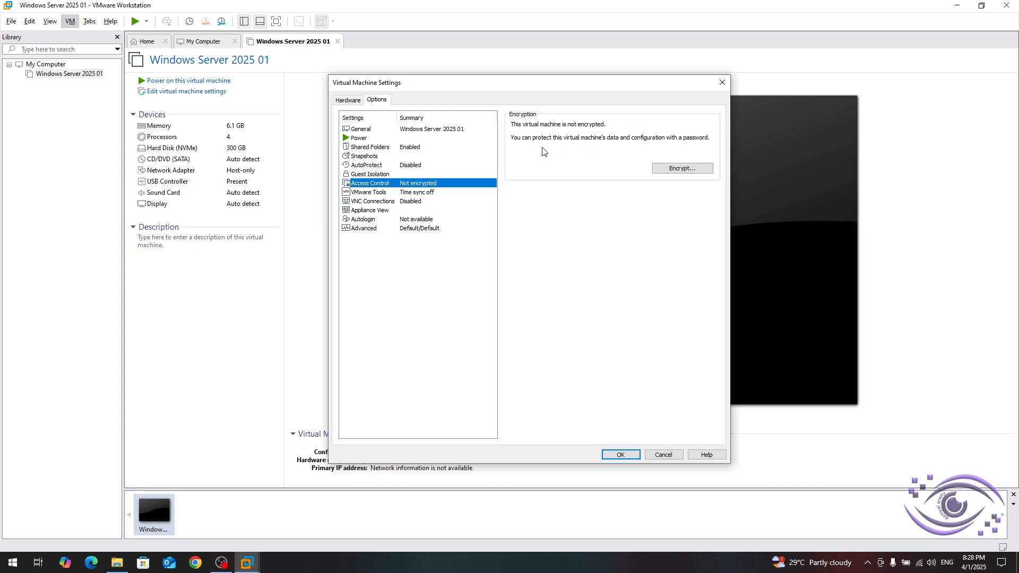
left_click(673, 168)
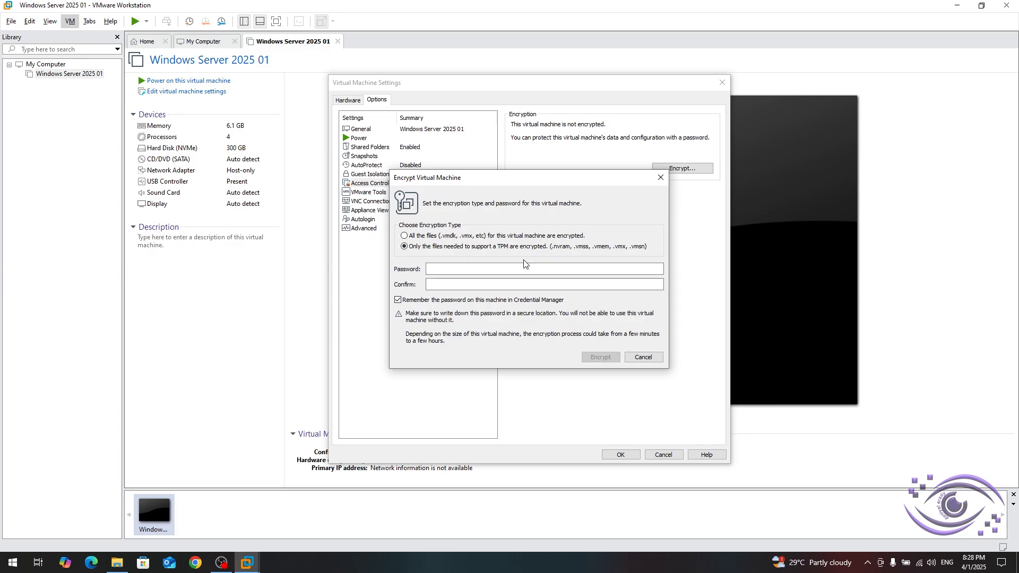
left_click(445, 271)
left_click(449, 284)
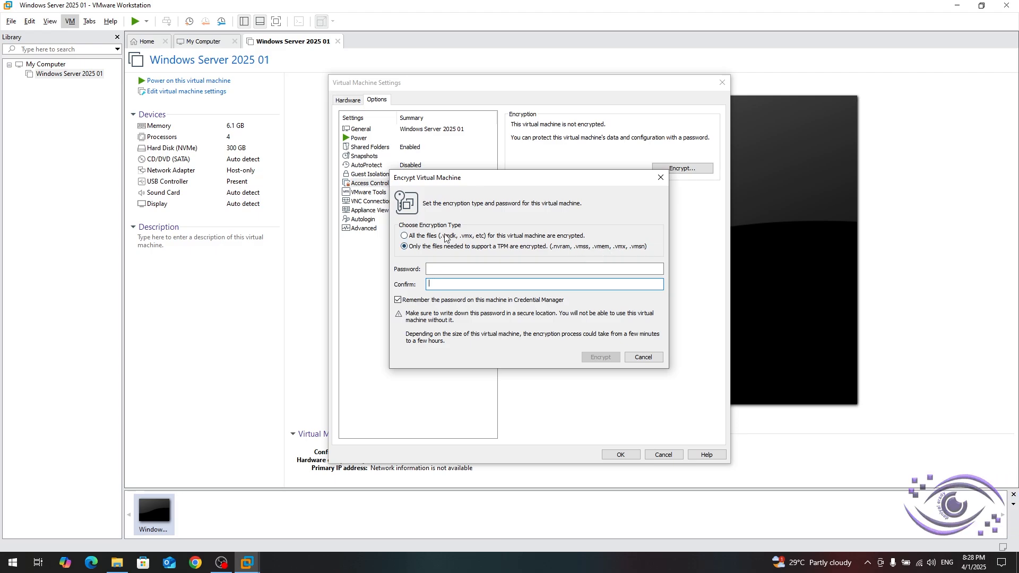
left_click(414, 237)
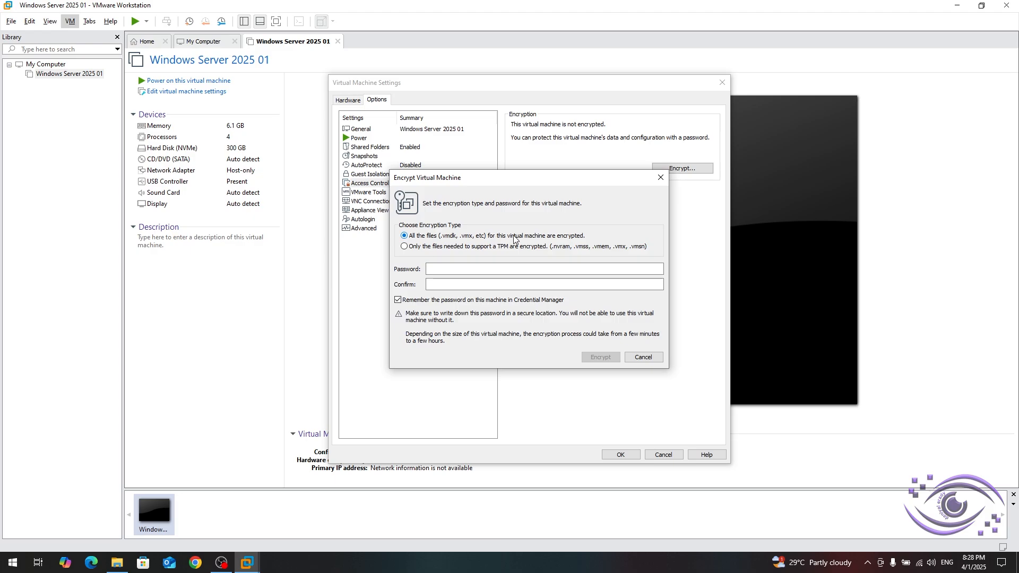
left_click(418, 246)
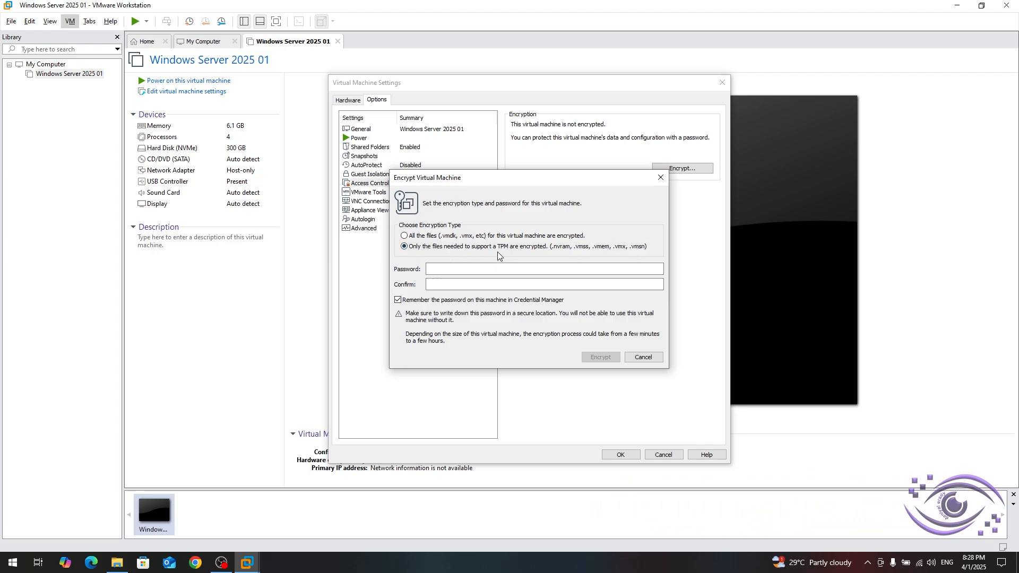
left_click(466, 284)
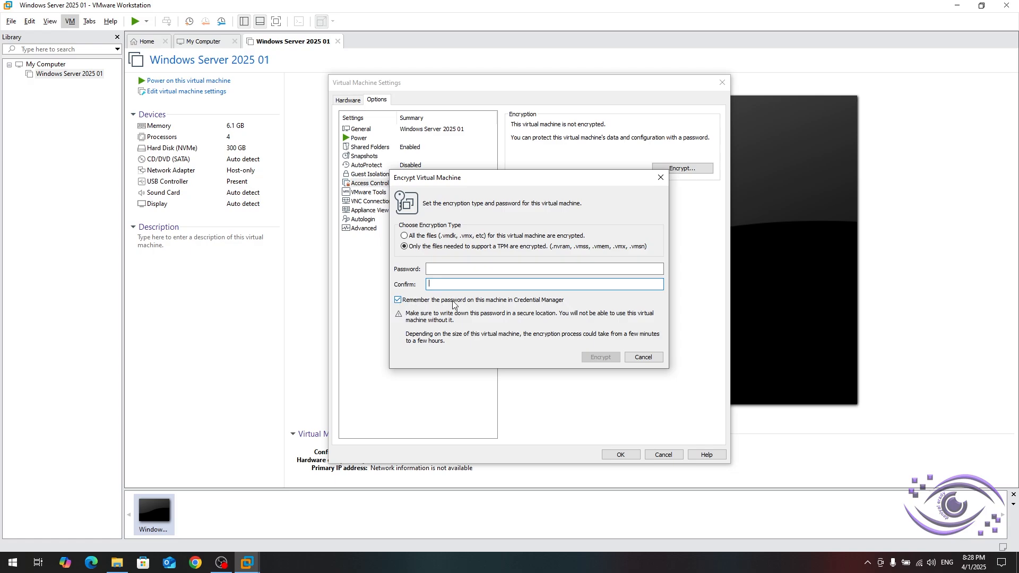
left_click(552, 303)
left_click(552, 303)
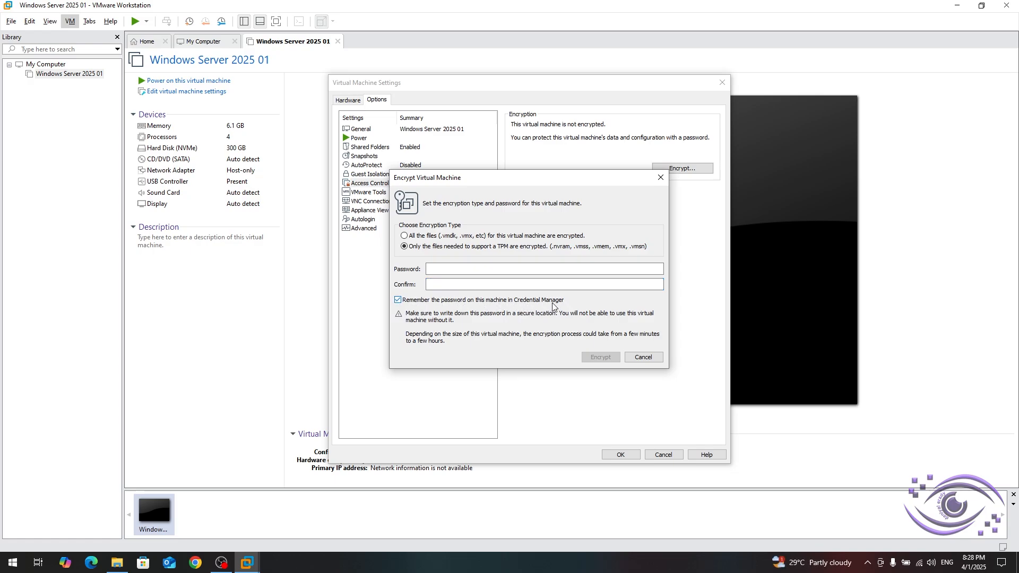
left_click(642, 356)
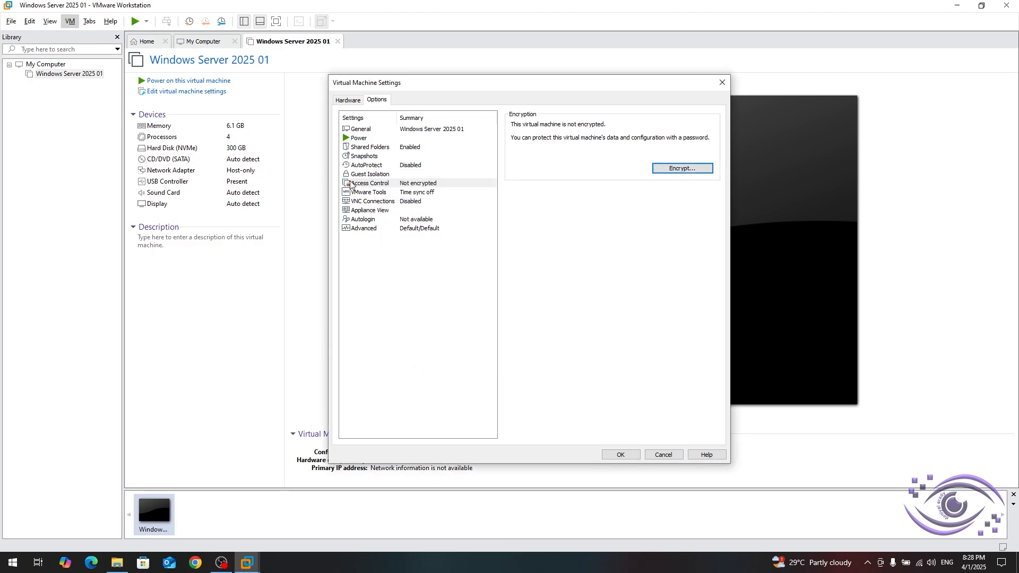
- Review the VMware Tools update options, including manual and automatic updates, and keep Use application default selected
left_click(368, 193)
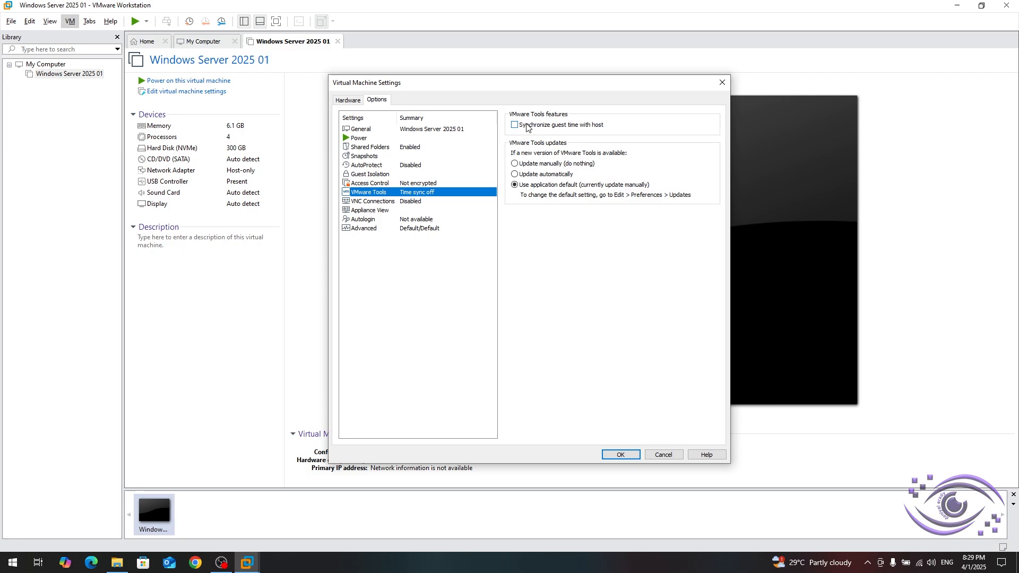
left_click(515, 166)
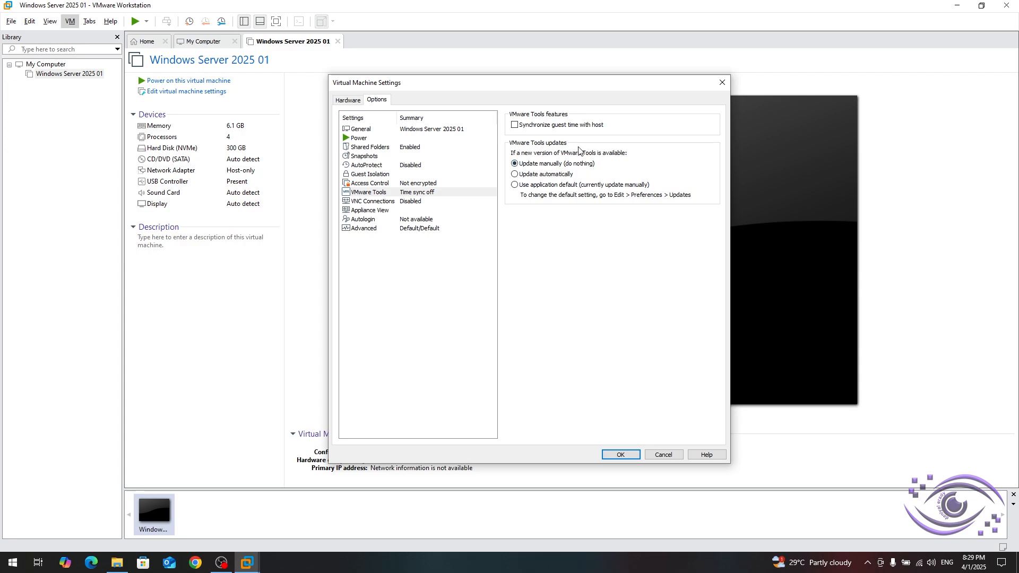
left_click(552, 175)
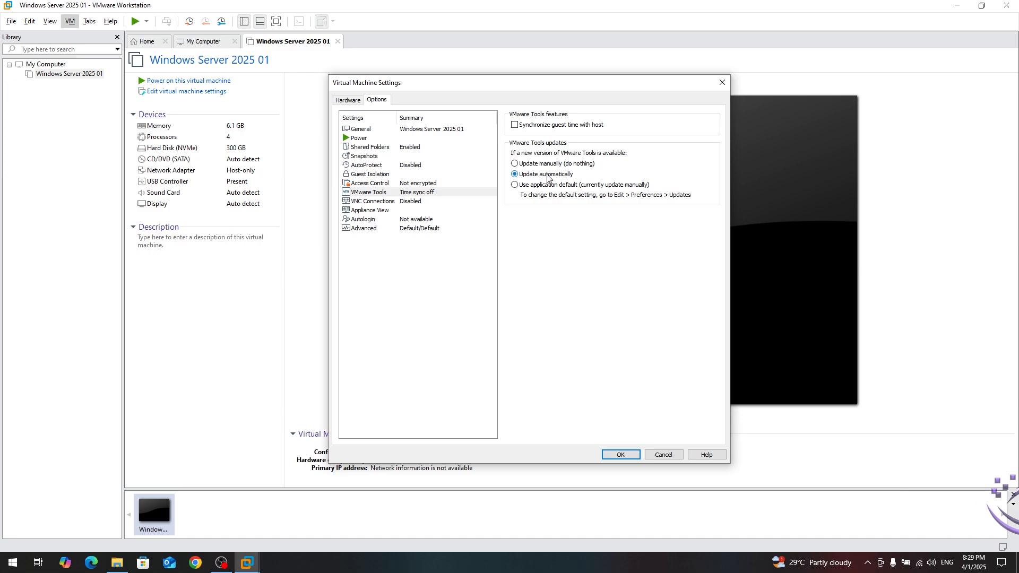
left_click(530, 186)
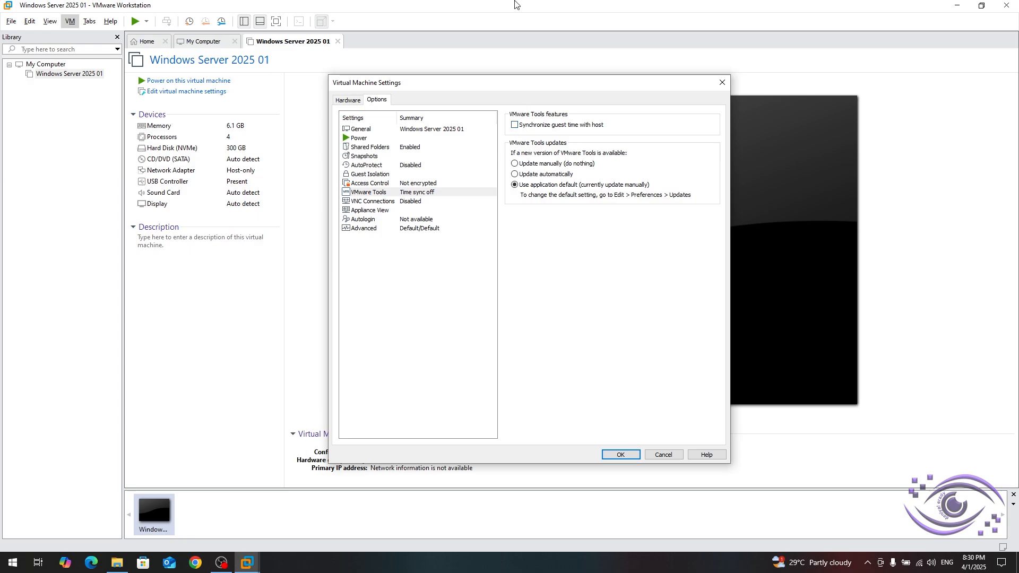
- Try enabling VNC connections, check the port and password fields, and disable the connections again
left_click(354, 206)
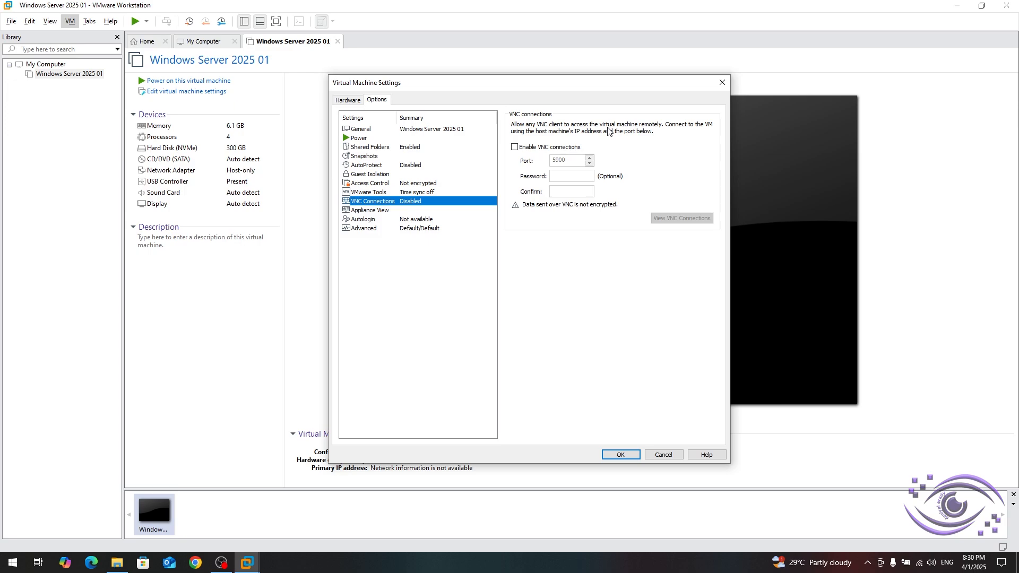
left_click(514, 148)
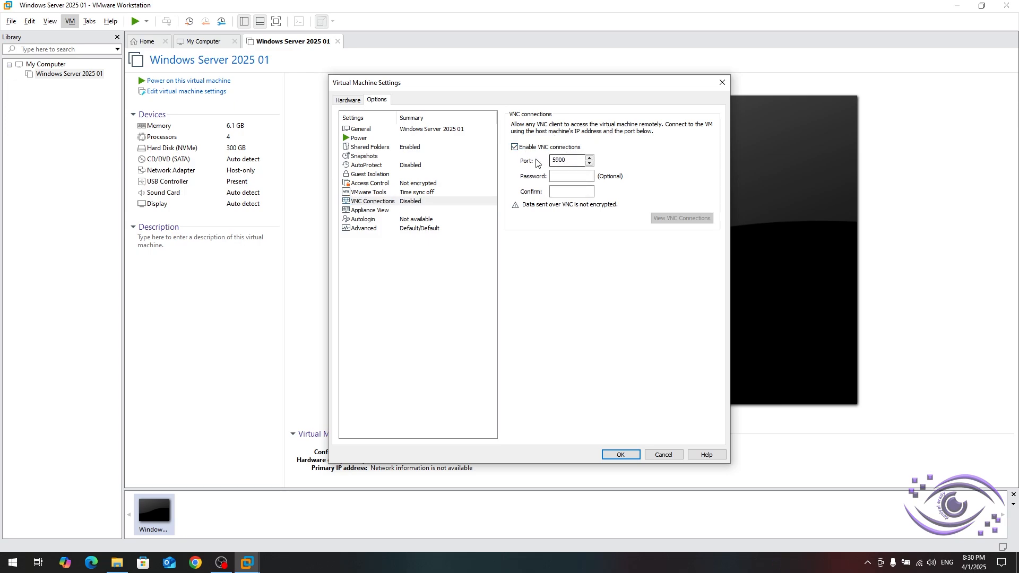
key("Tab")
left_click(568, 161)
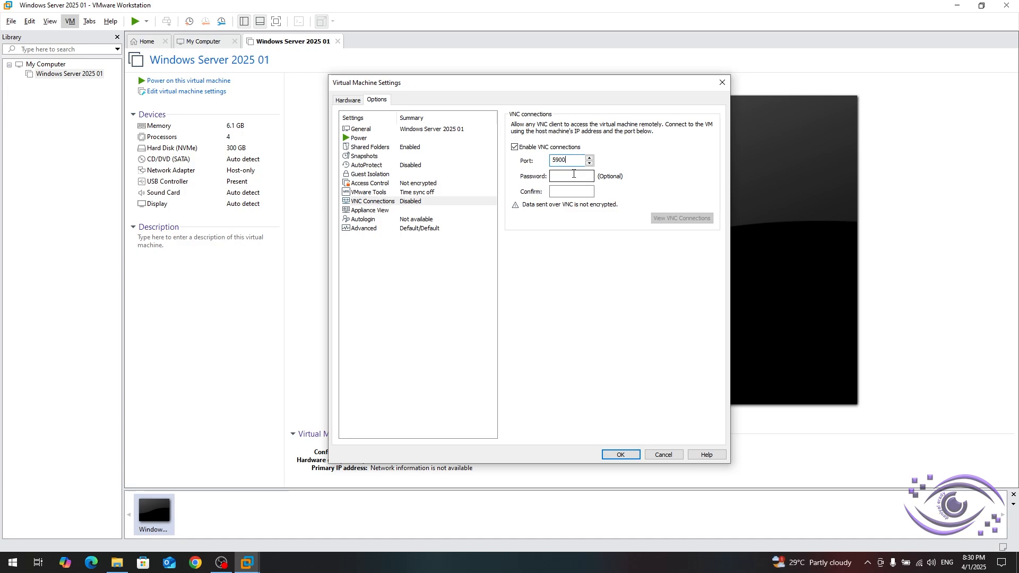
left_click(565, 192)
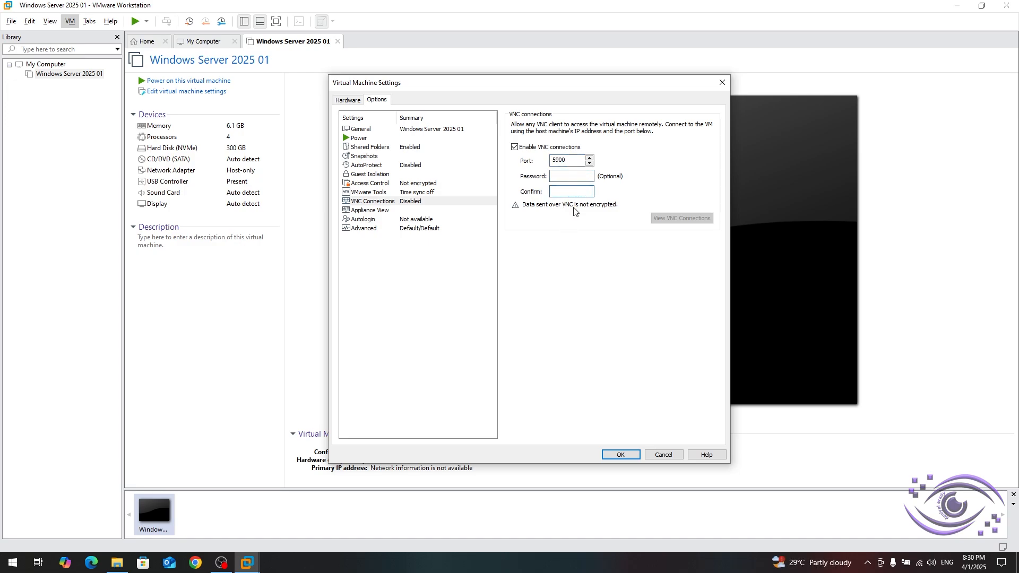
left_click(550, 149)
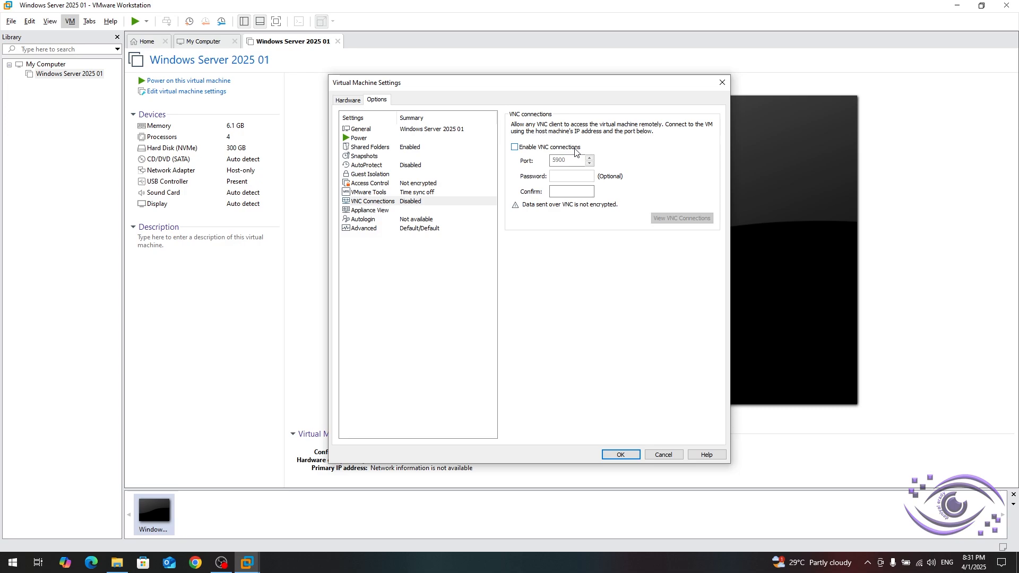
- Review the Appliance View details, try changing the access port inside the virtual machine, and restore port 80 with the option disabled
left_click(382, 212)
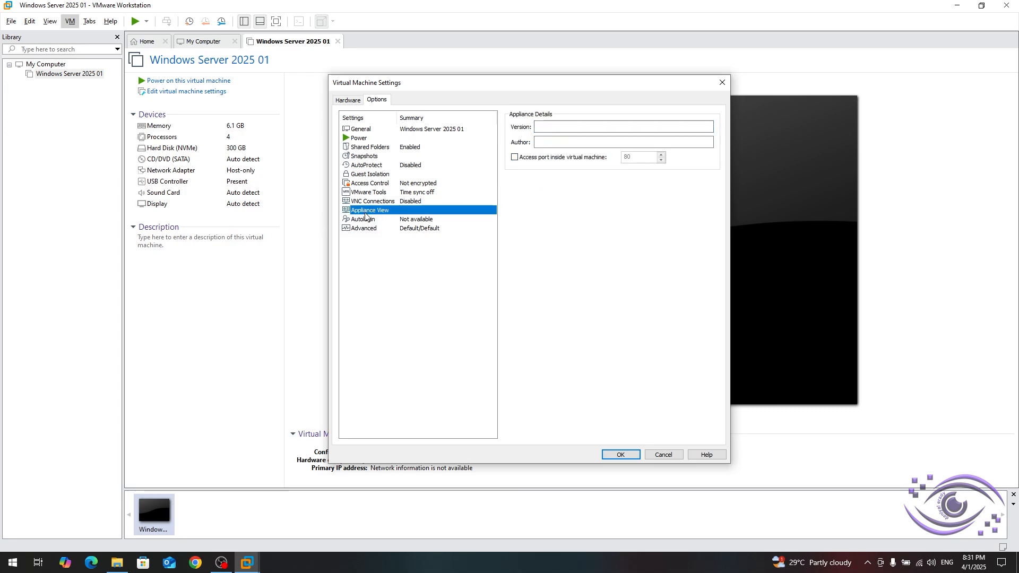
left_click(575, 127)
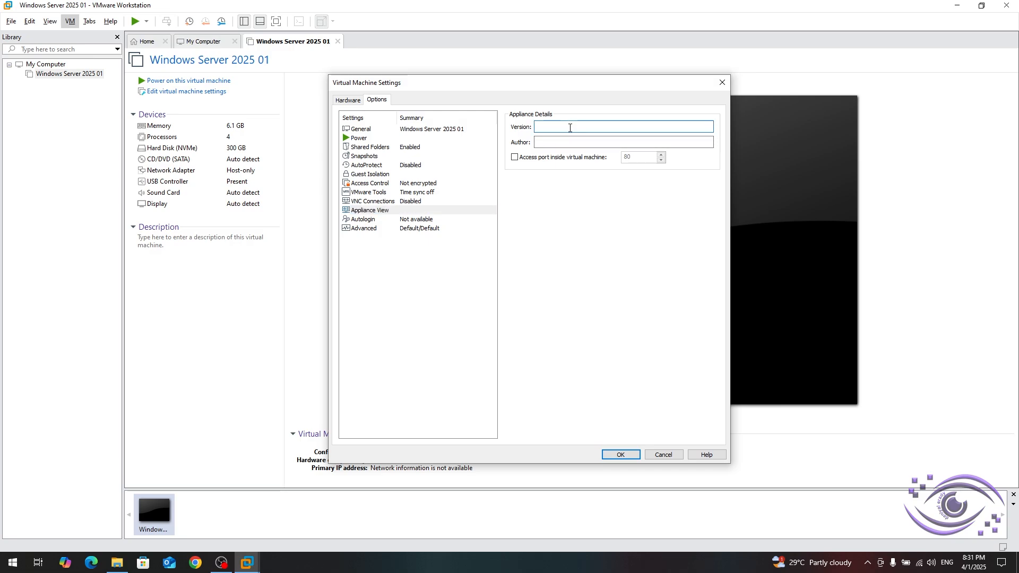
left_click(549, 142)
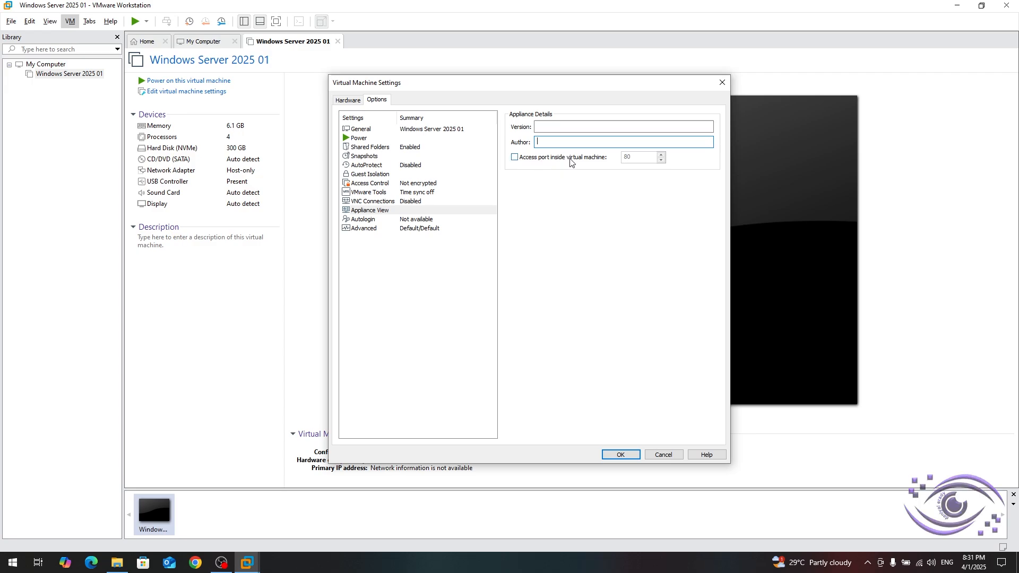
left_click(541, 161)
left_click(644, 160)
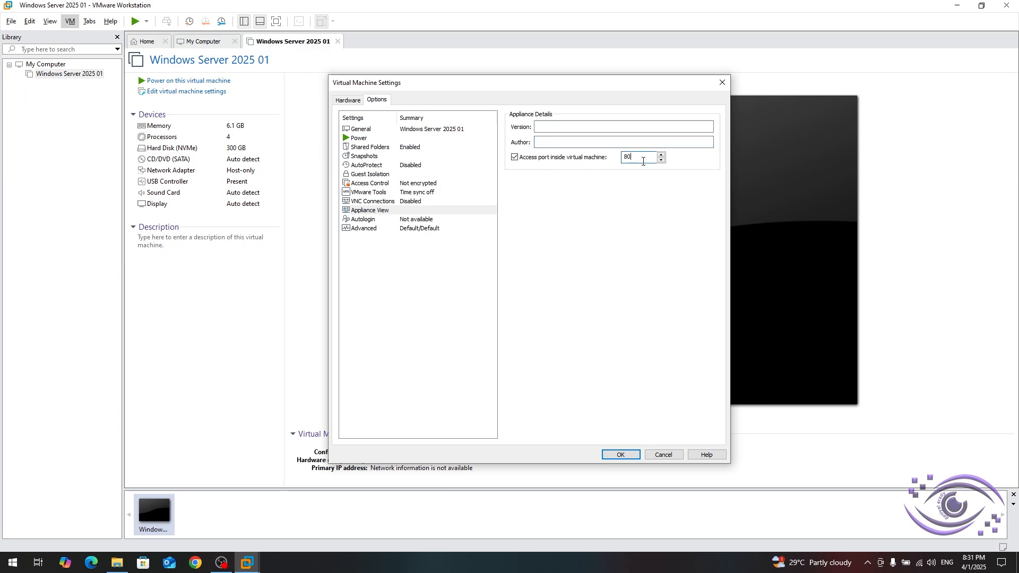
left_click(661, 154)
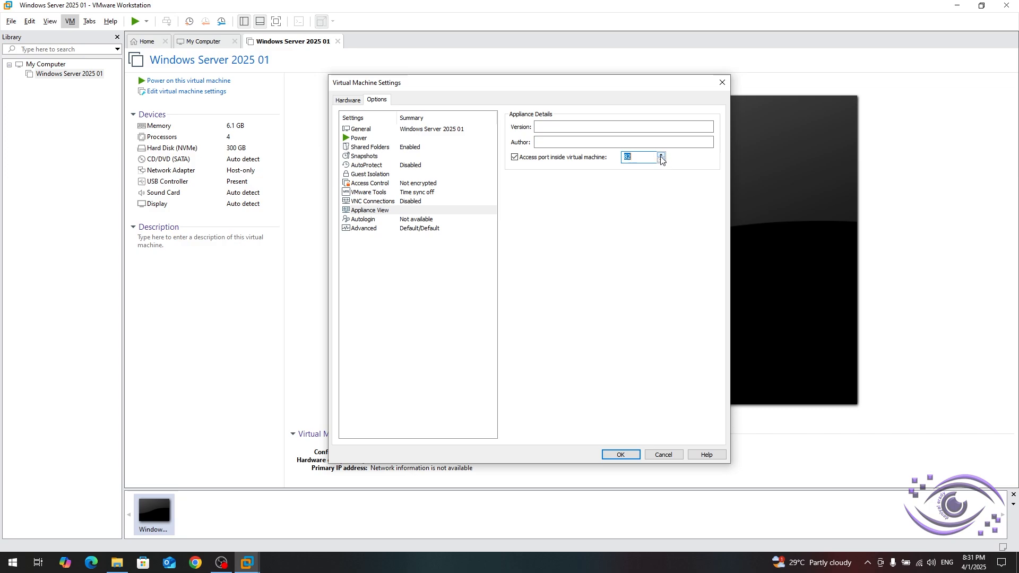
left_click(662, 160)
left_click(661, 160)
left_click(640, 158)
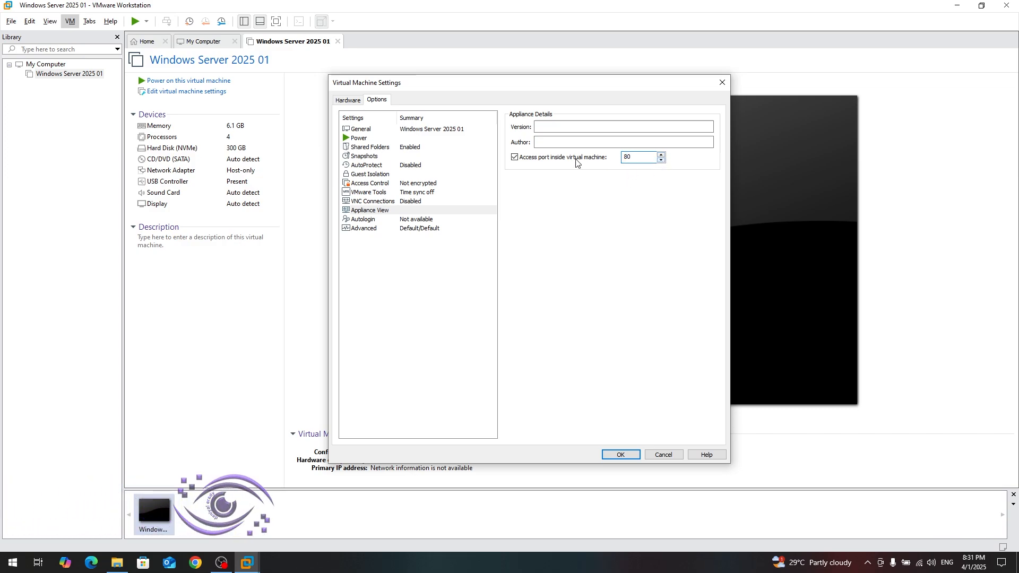
left_click(576, 159)
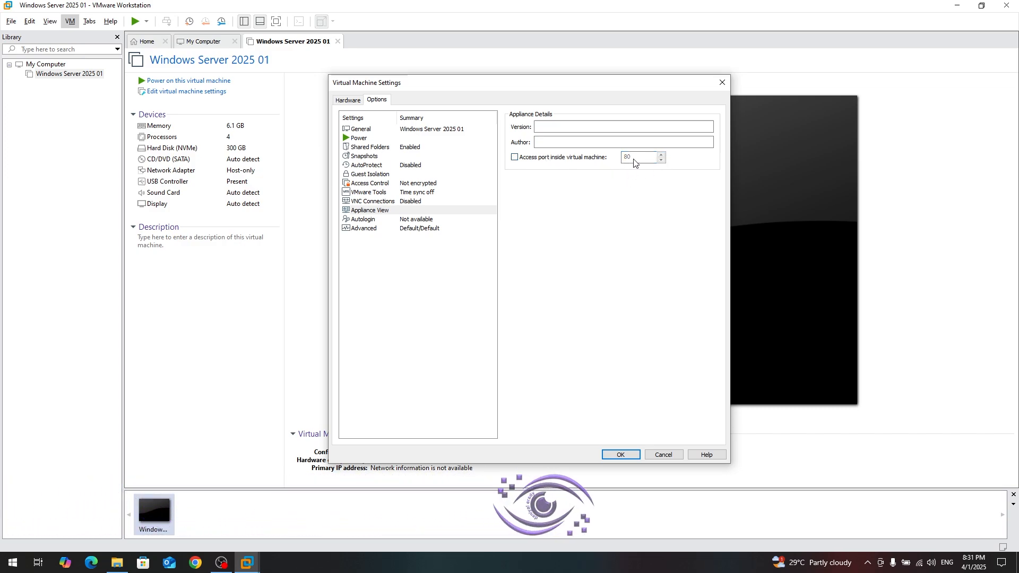
left_click(521, 158)
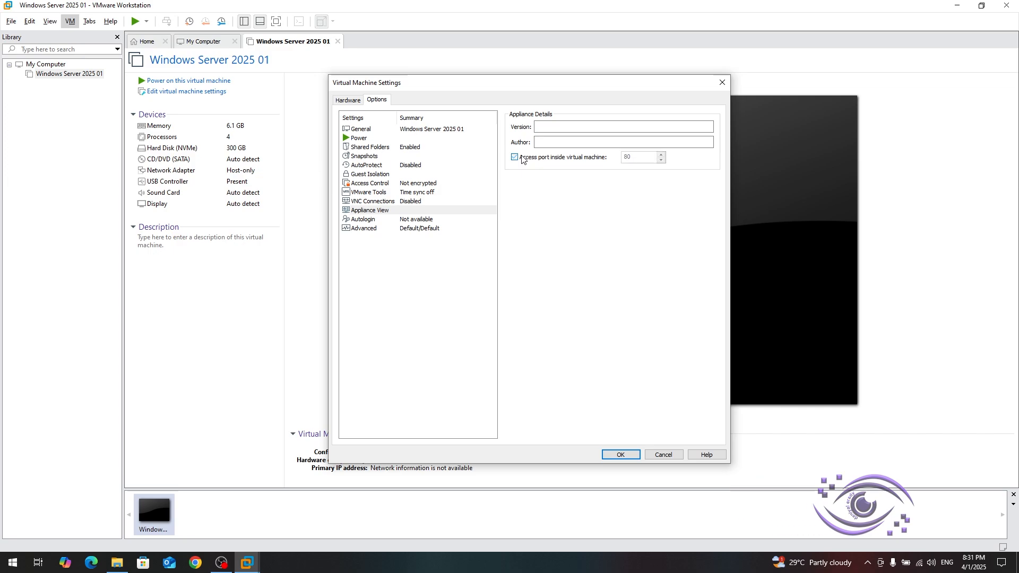
left_click(521, 158)
left_click(374, 209)
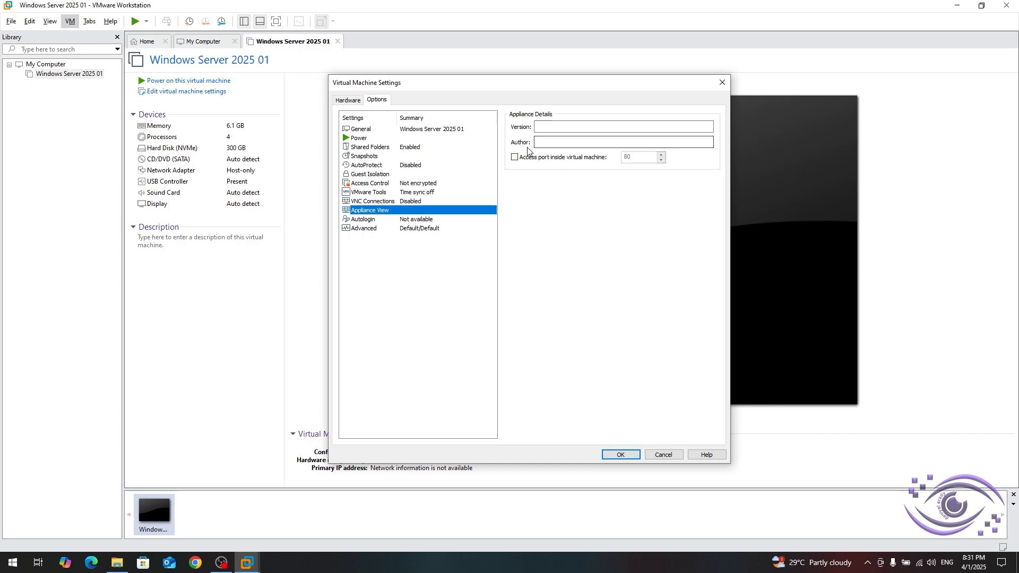
- Review the virtual machine's Autologin settings and display its Advanced options
left_click(373, 222)
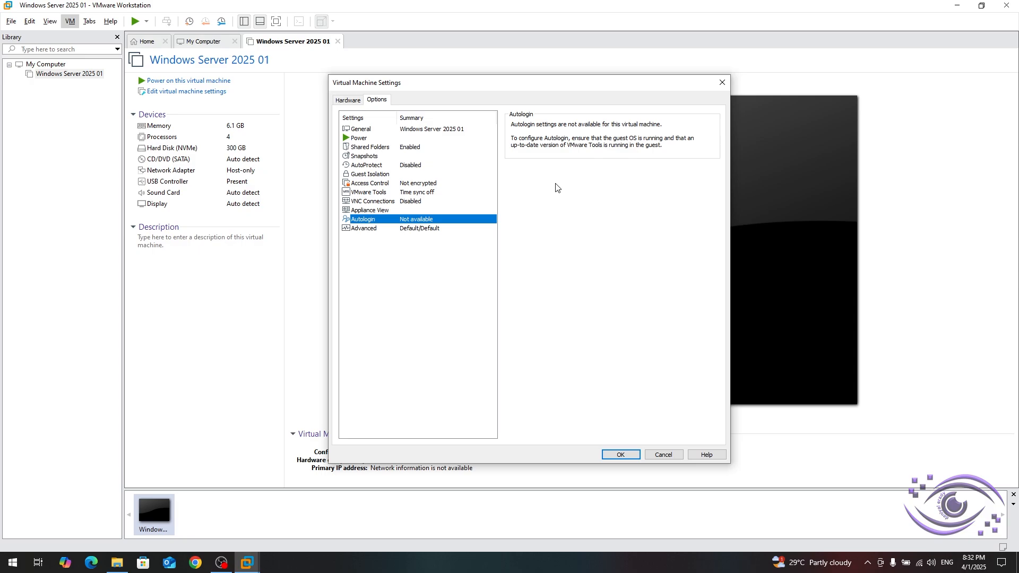
left_click(406, 229)
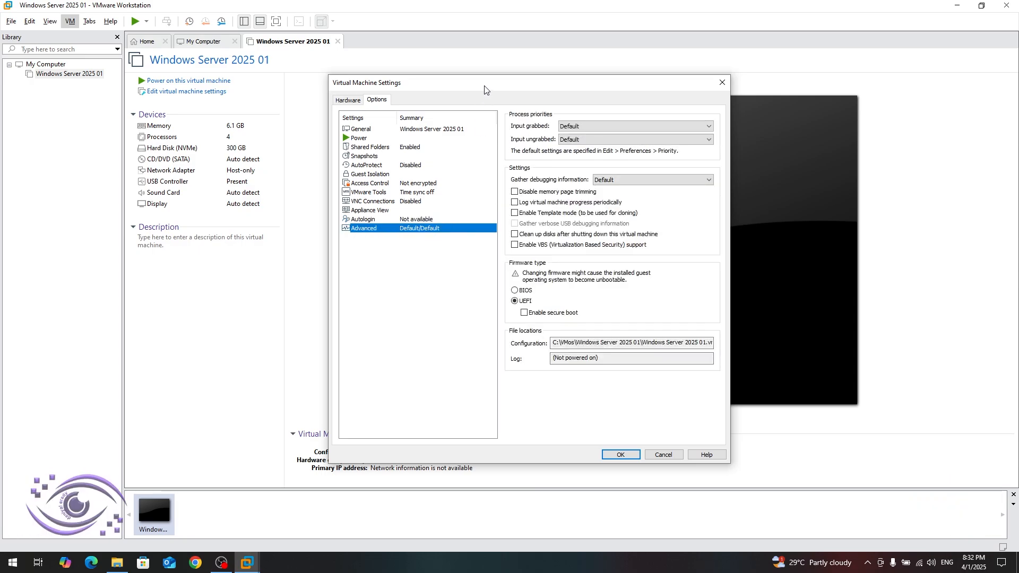
left_click_drag(484, 89, 556, 77)
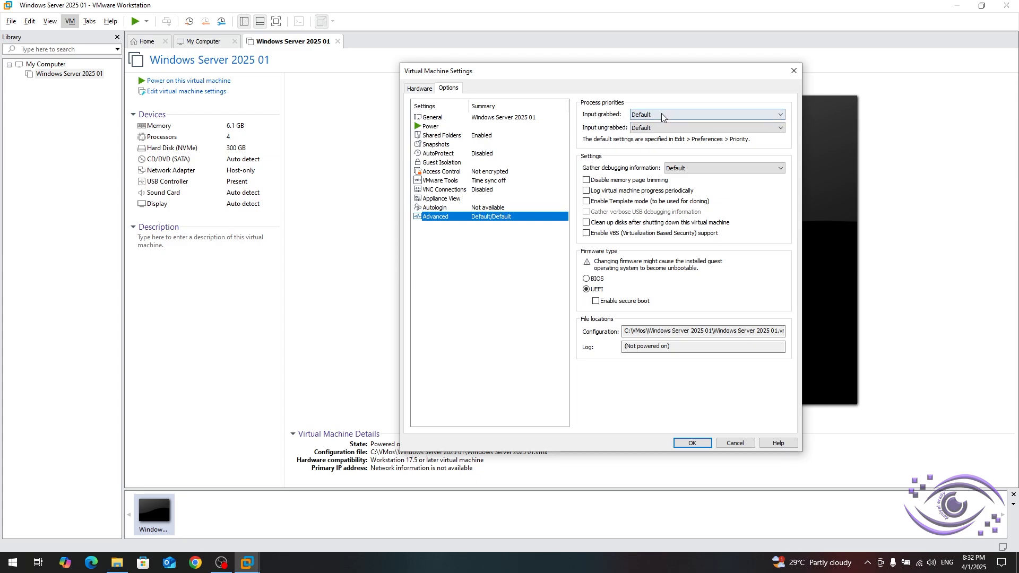
- Examine the process priority choices for grabbed and ungrabbed input, keeping both set to Default
left_click(683, 113)
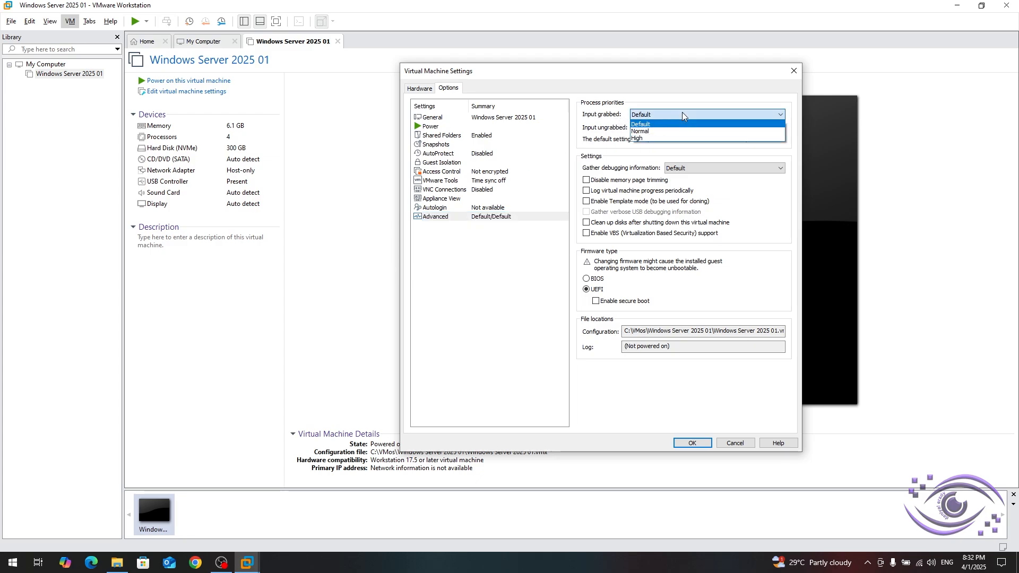
left_click(682, 112)
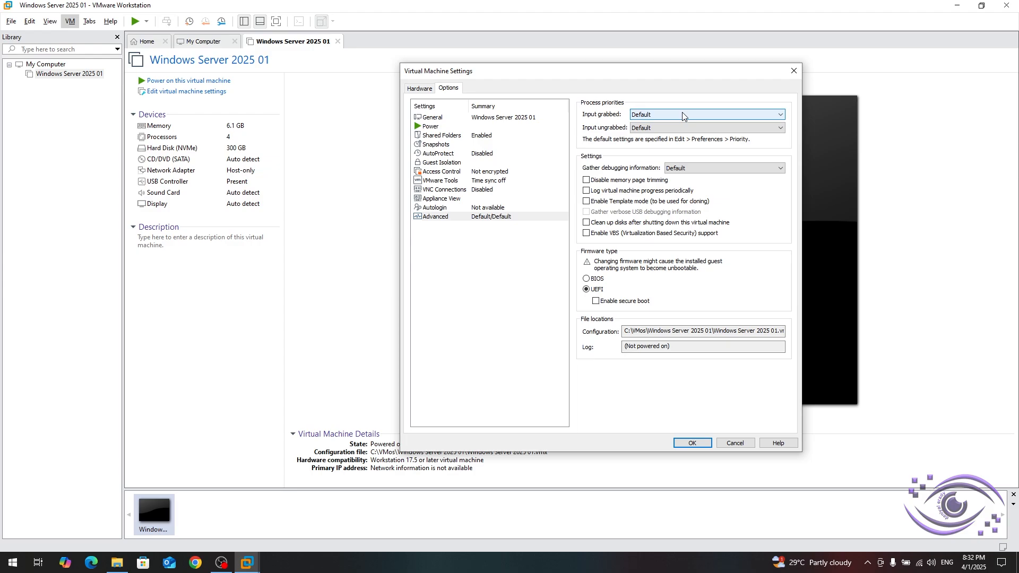
left_click(682, 114)
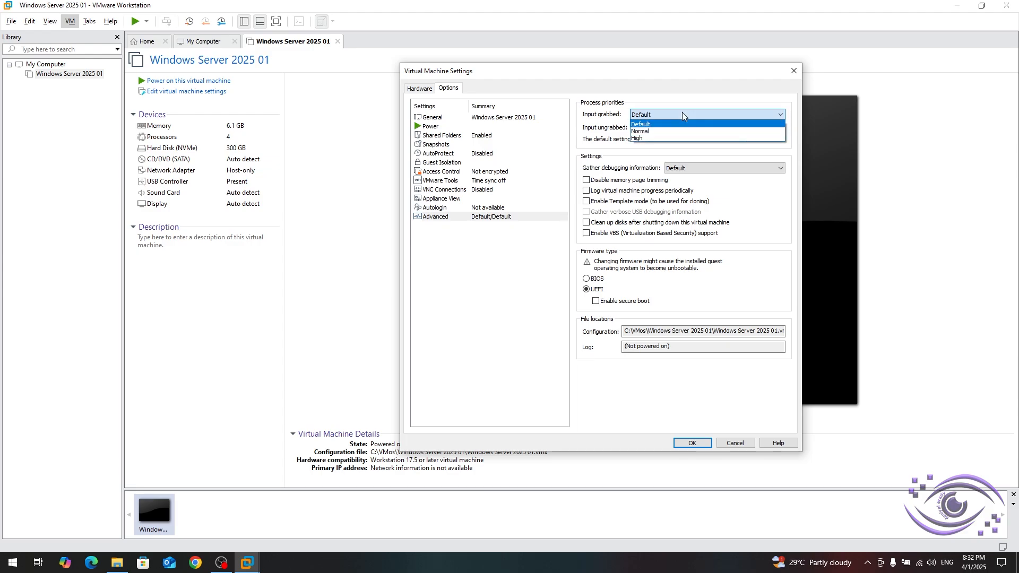
left_click(683, 114)
left_click(667, 116)
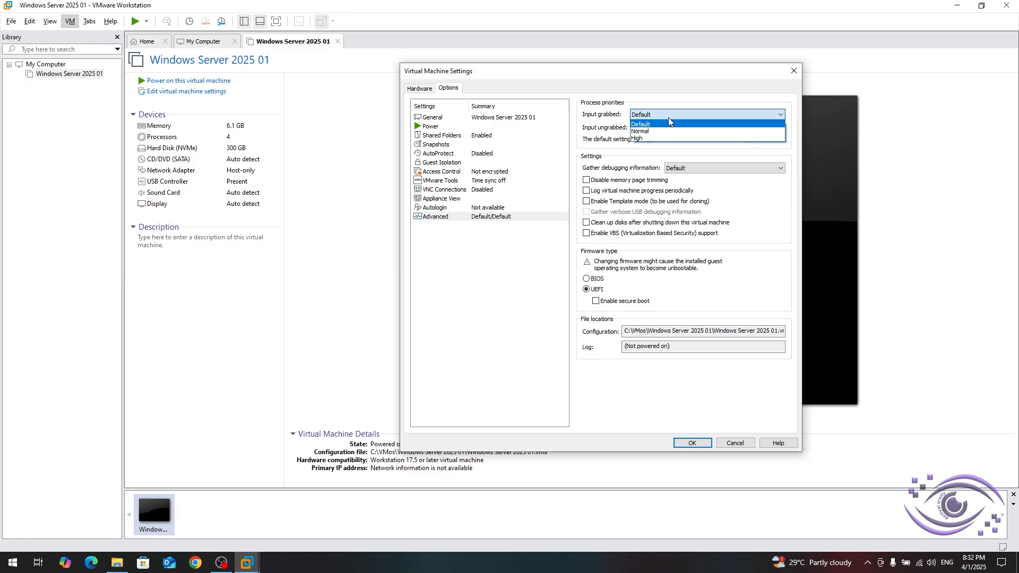
left_click(667, 116)
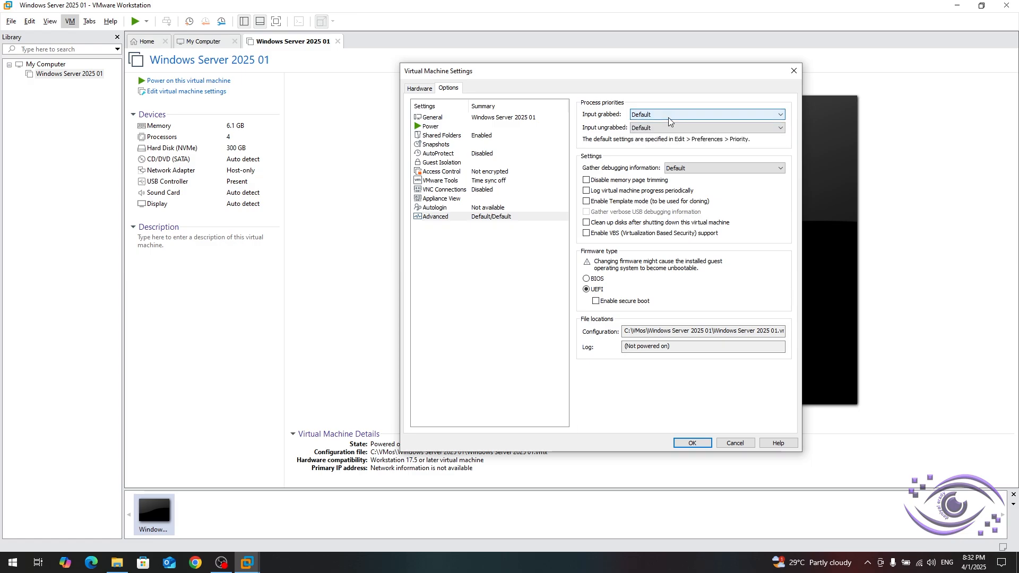
left_click(668, 117)
left_click(667, 114)
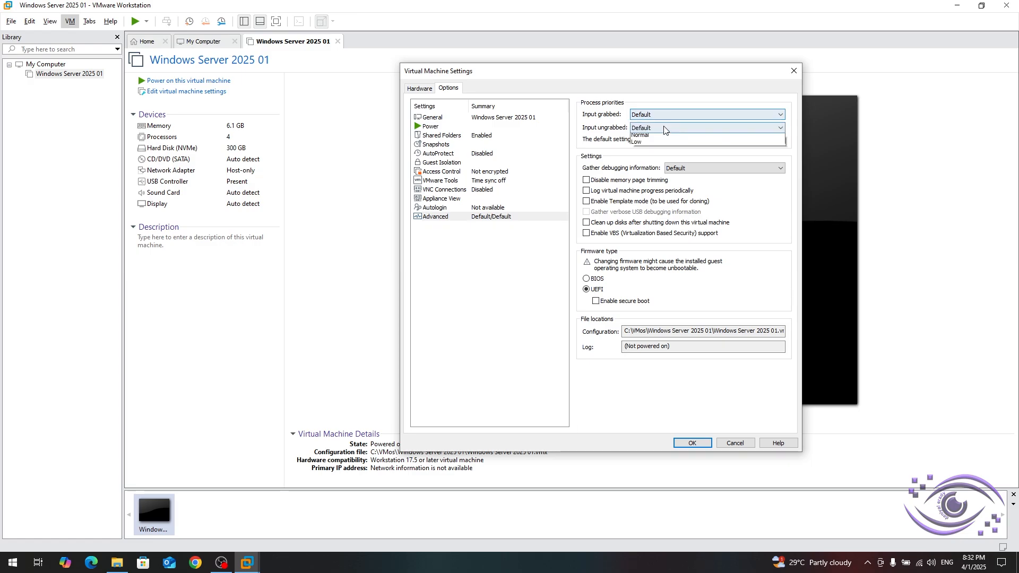
left_click(667, 127)
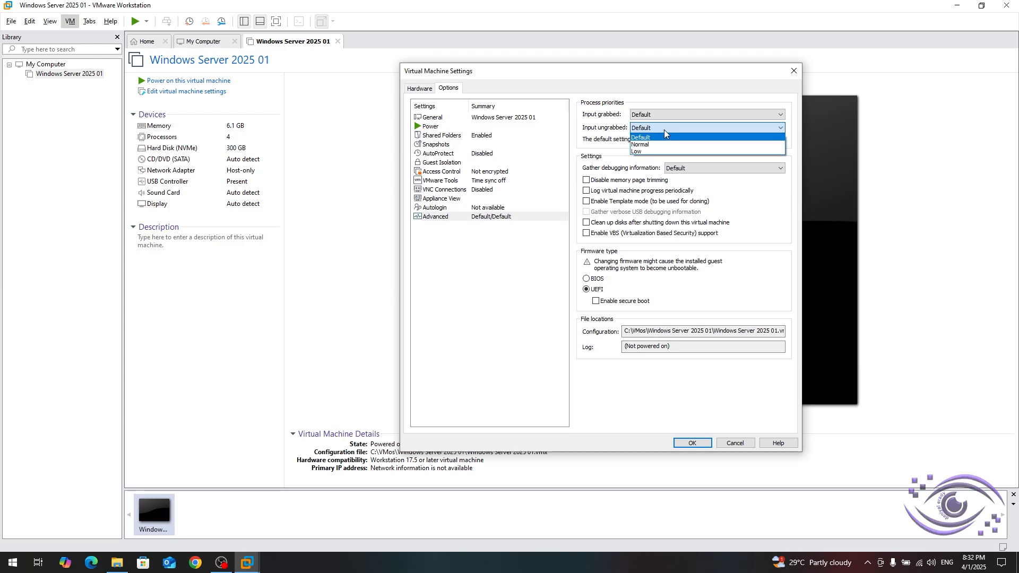
left_click(664, 130)
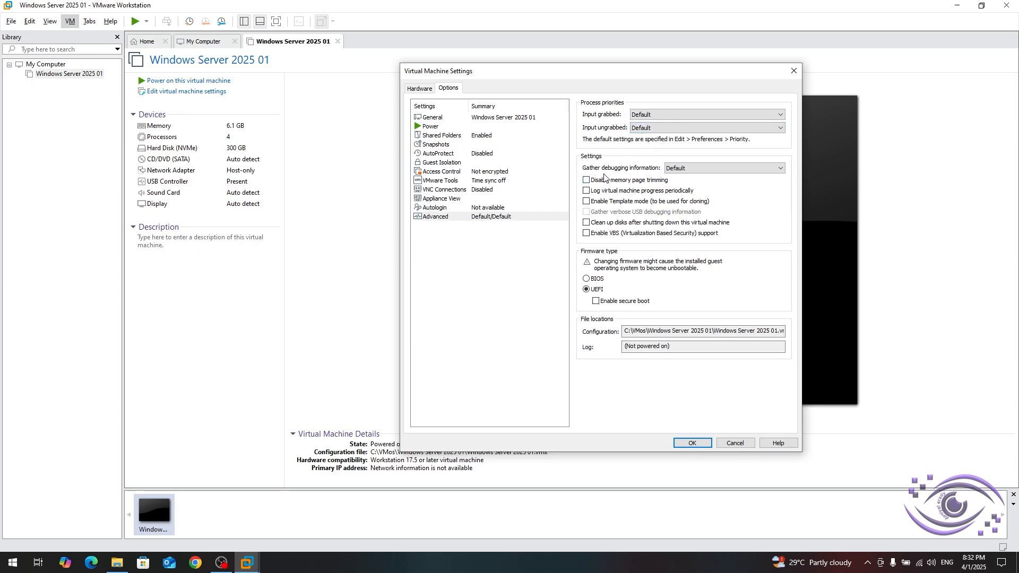
- Try the Full, None and Statistics levels for gathering debugging information, and restore Default
left_click(693, 168)
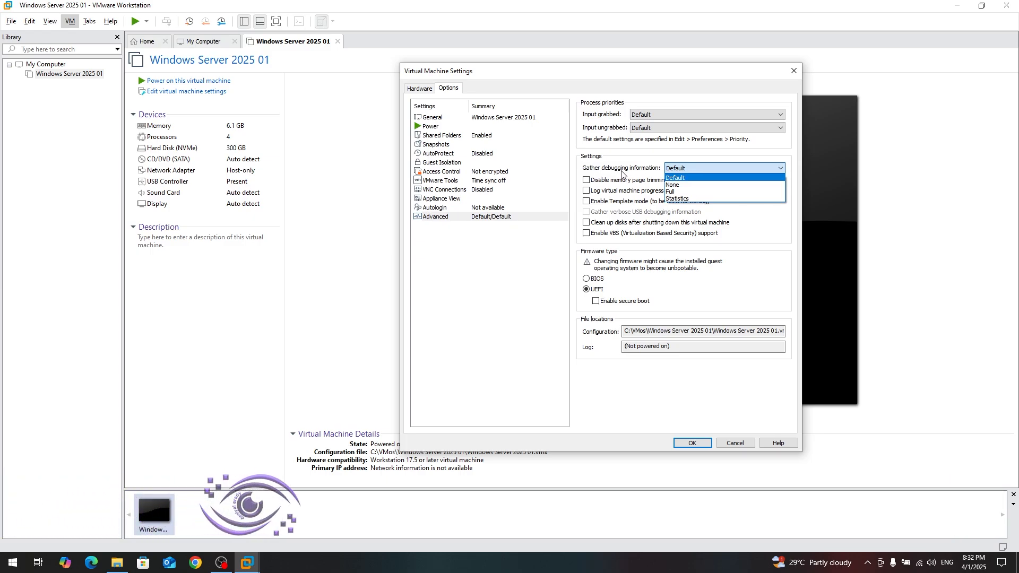
left_click(715, 192)
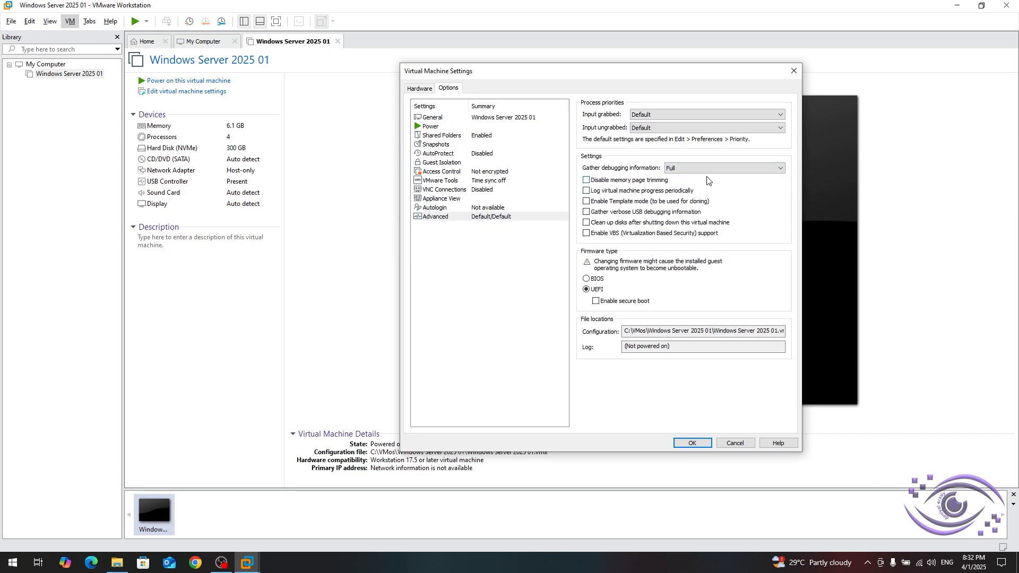
left_click(707, 169)
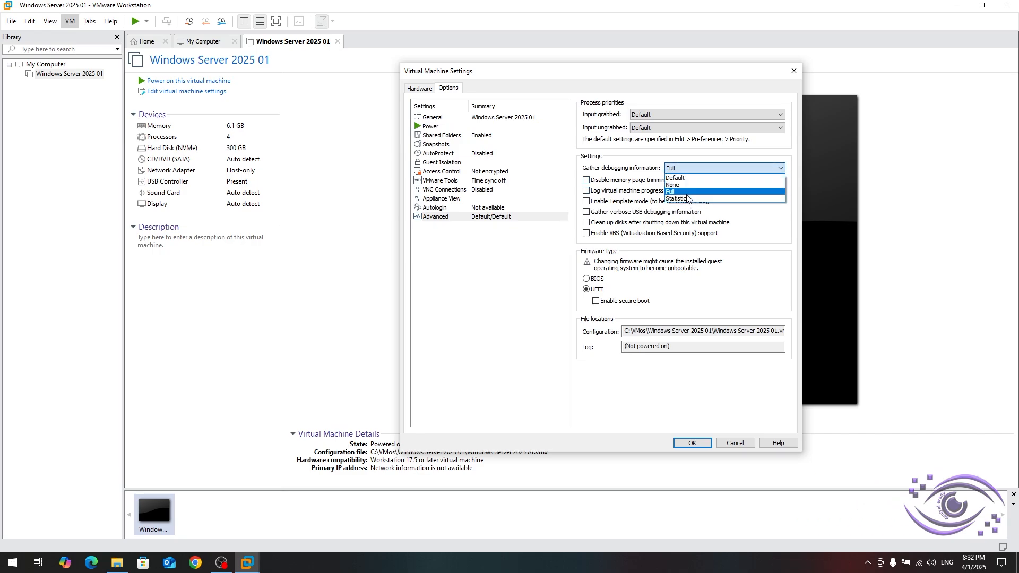
left_click(690, 185)
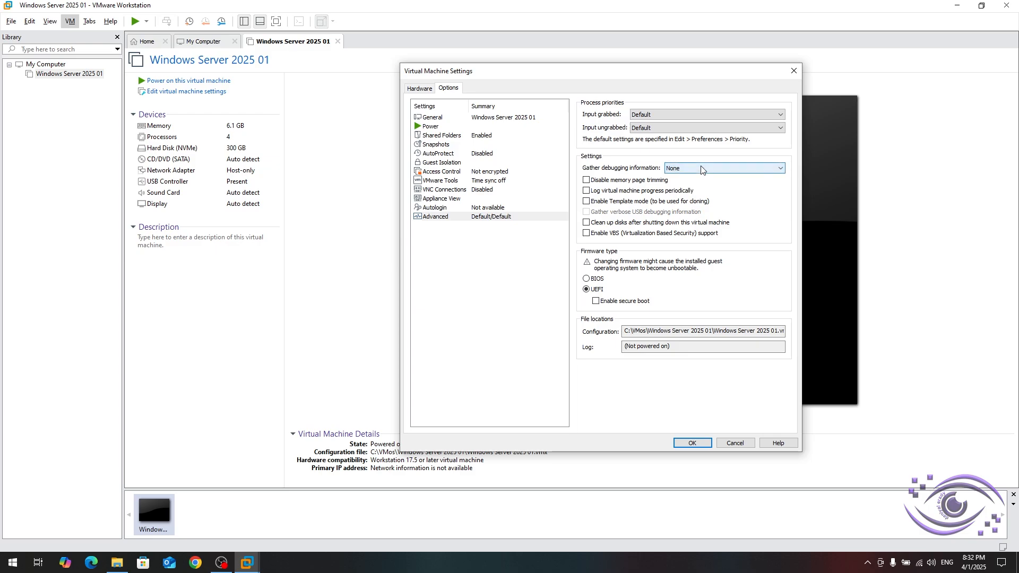
left_click(701, 168)
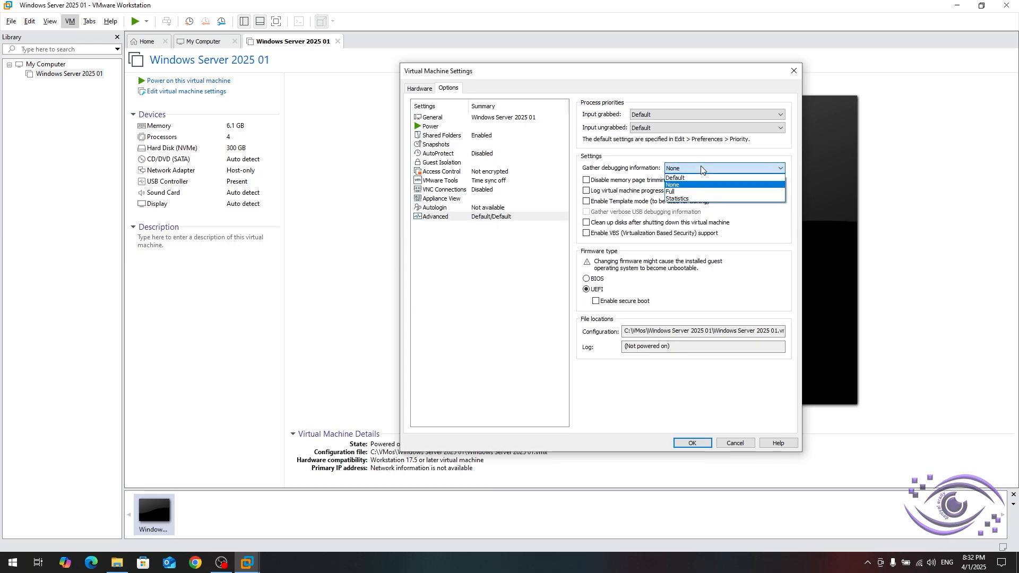
left_click(704, 200)
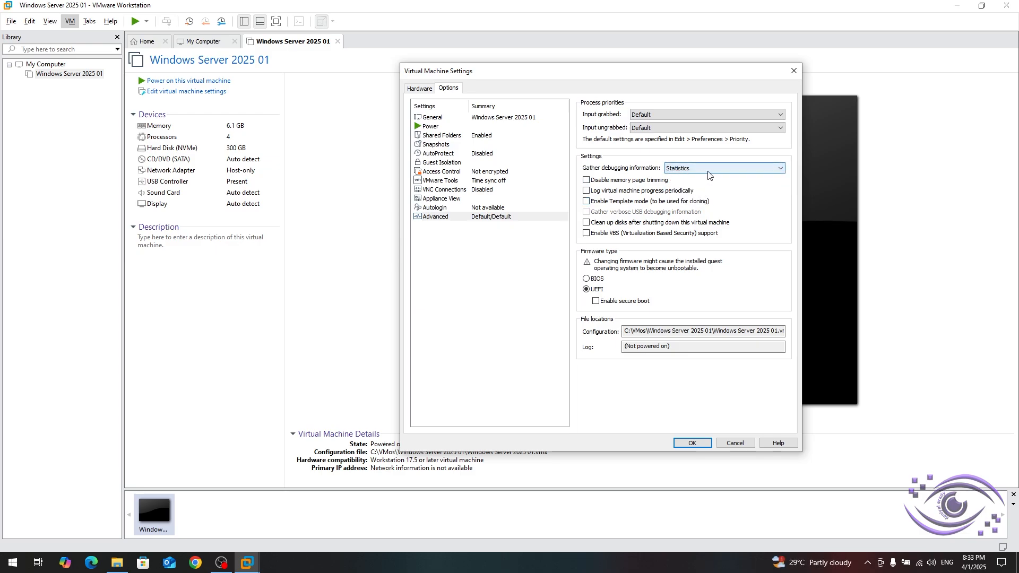
left_click(708, 169)
left_click(690, 177)
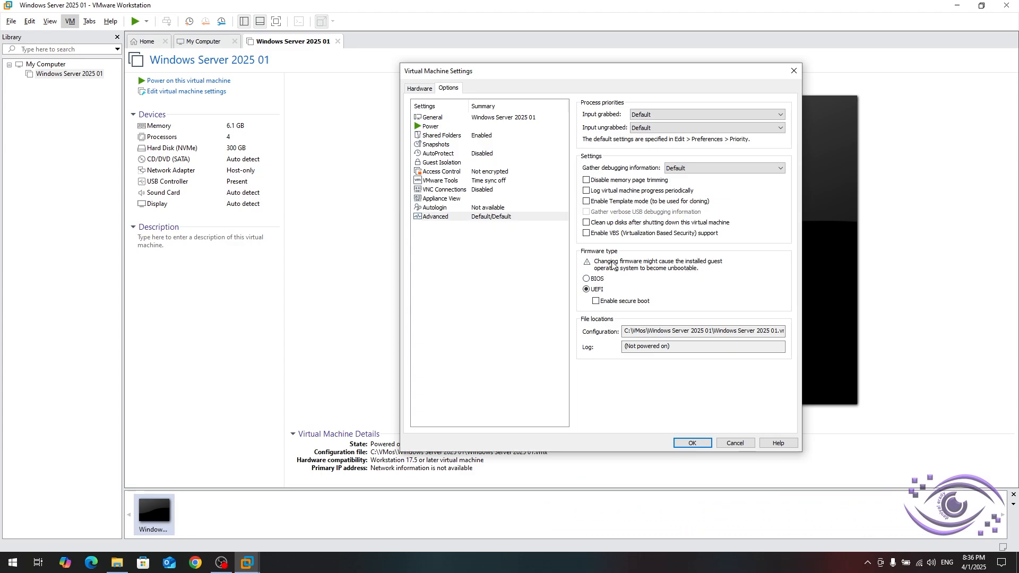
- Try switching the firmware type between BIOS and UEFI, return to UEFI, and cancel the virtual machine settings
left_click(587, 279)
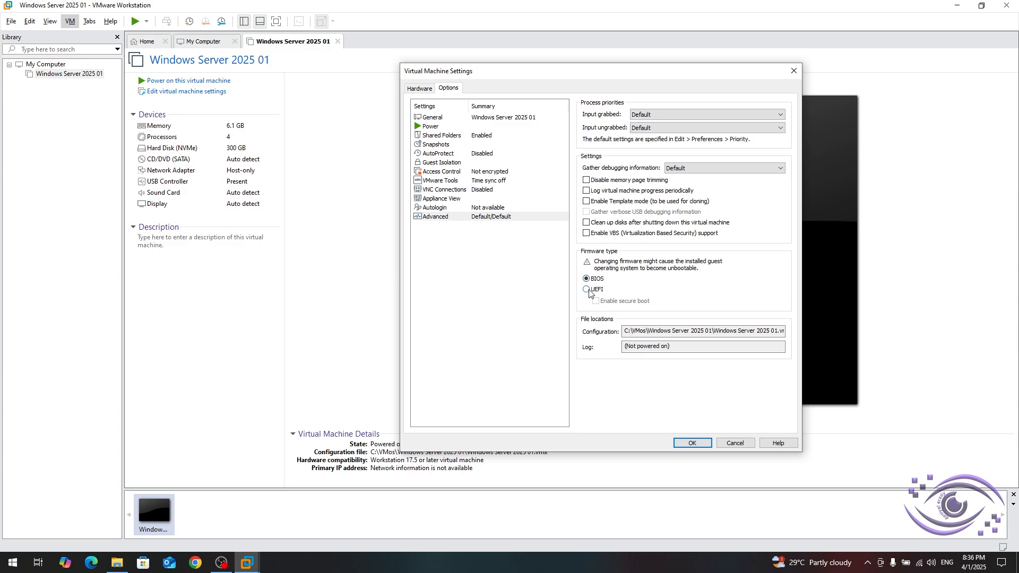
left_click(587, 289)
left_click(586, 279)
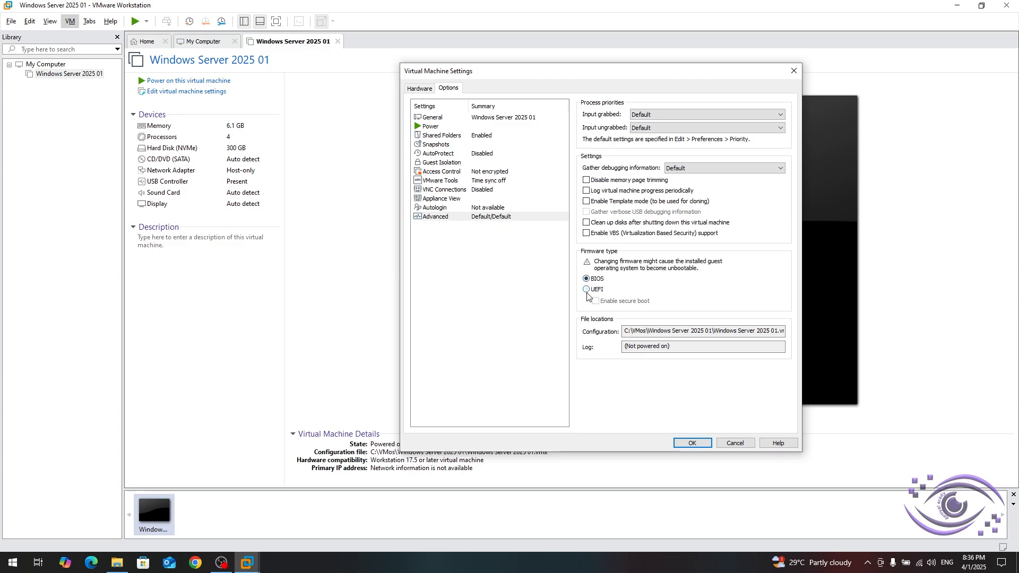
left_click(586, 290)
left_click(586, 279)
left_click(586, 290)
left_click(587, 279)
left_click(586, 289)
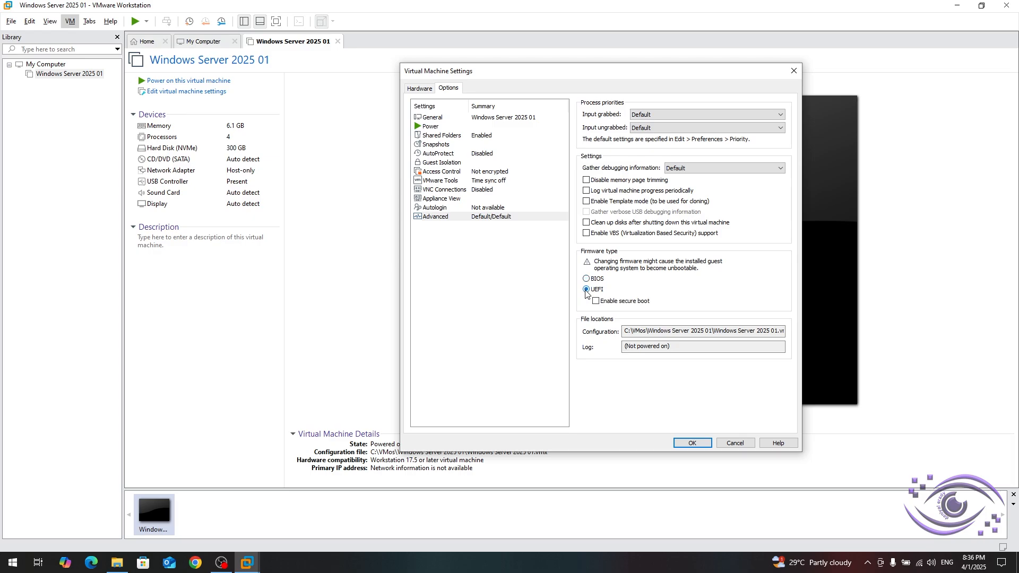
left_click(586, 279)
left_click(586, 290)
left_click(737, 445)
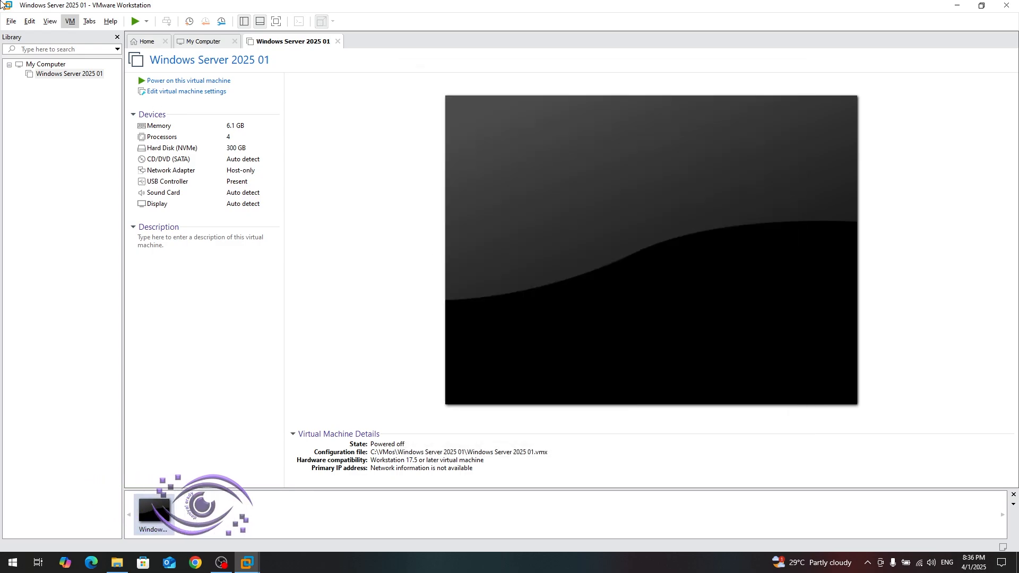
- Review the tab navigation commands and switch to the Home tab
left_click(90, 21)
mouse_move(70, 22)
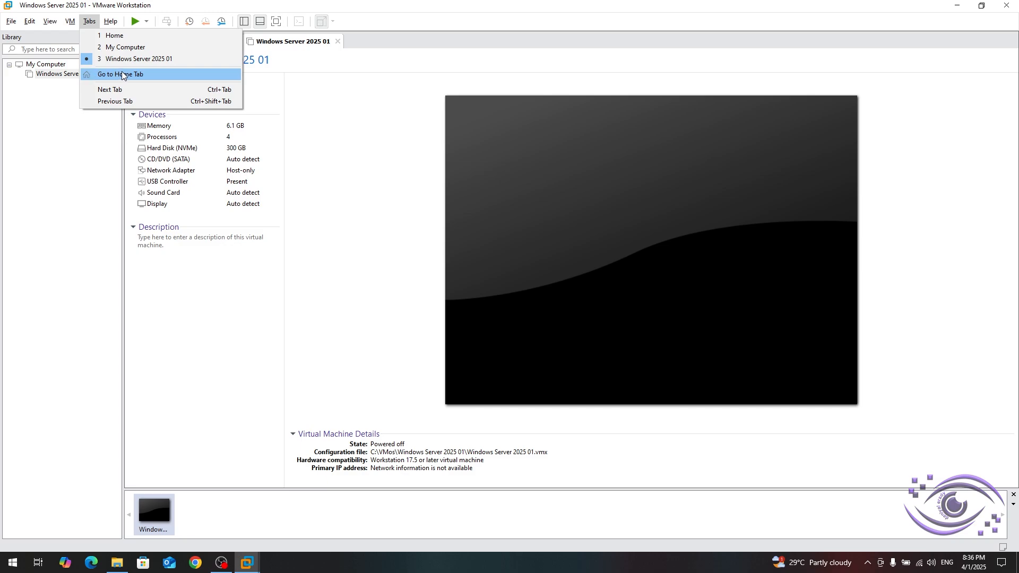
left_click(87, 90)
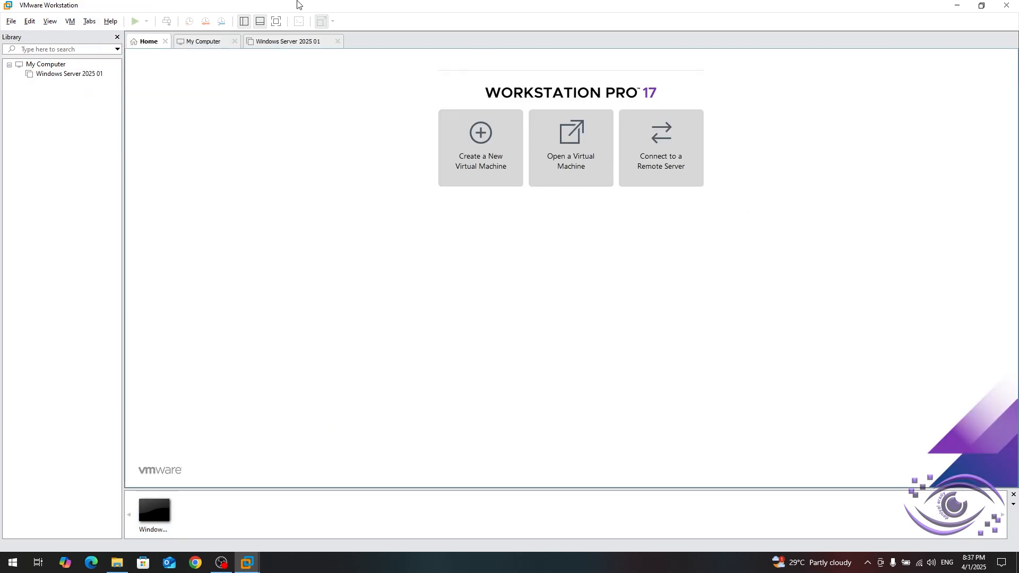
- Check for VMware Workstation software updates, examine the update server and connection status details, and close the updates window
left_click(70, 21)
mouse_move(86, 23)
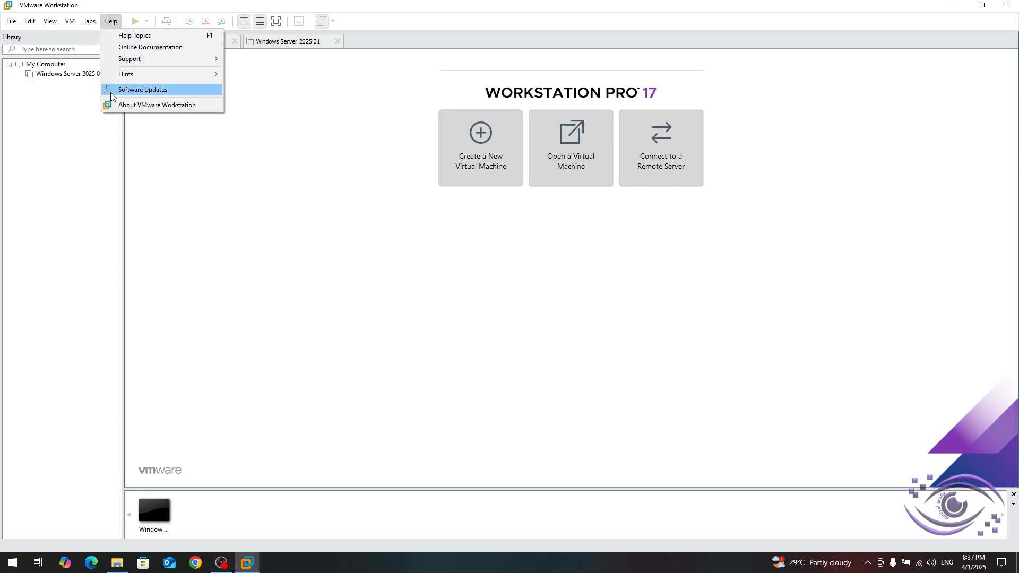
left_click(173, 90)
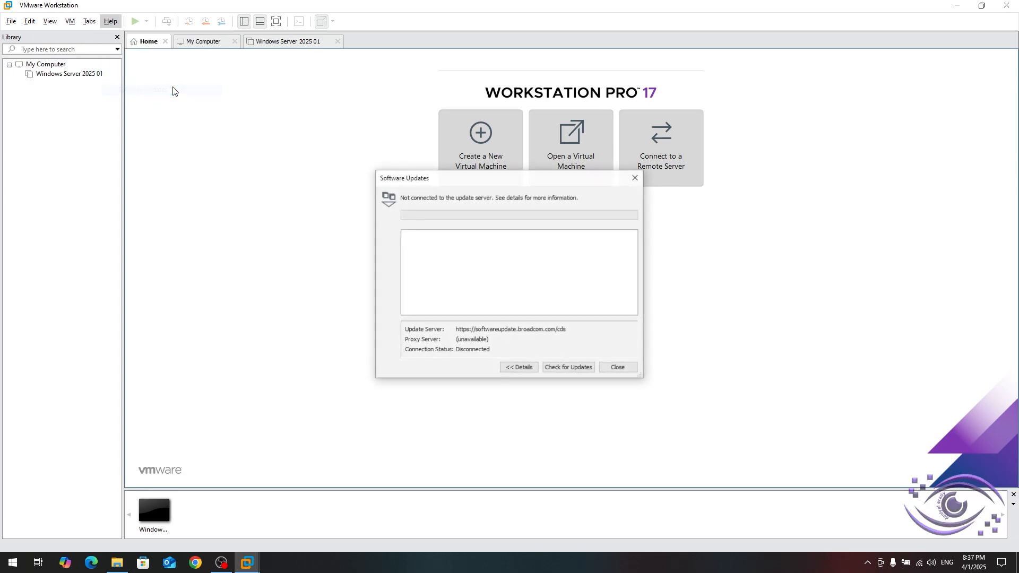
left_click(563, 372)
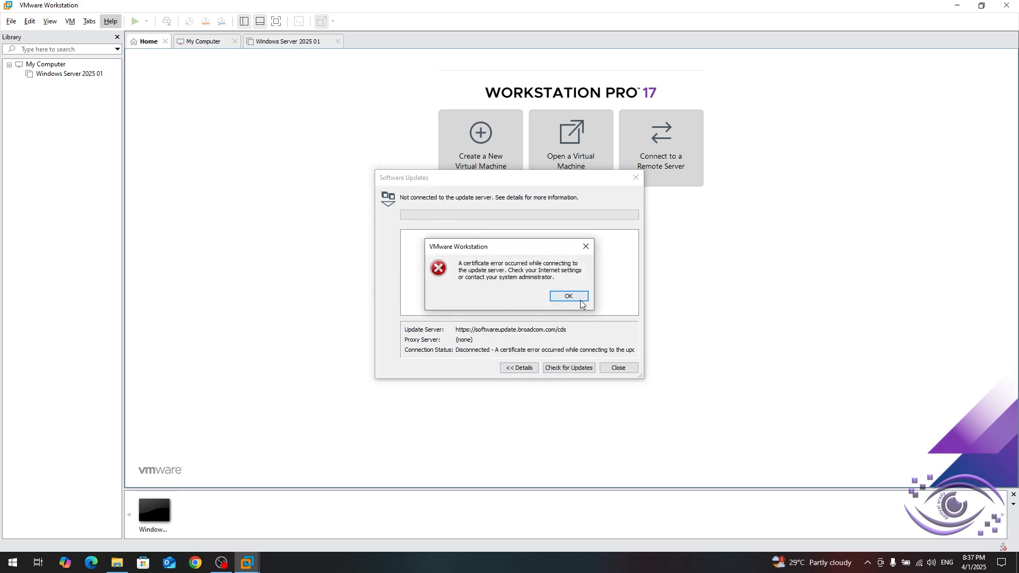
left_click(567, 296)
left_click_drag(455, 330, 593, 352)
left_click(573, 340)
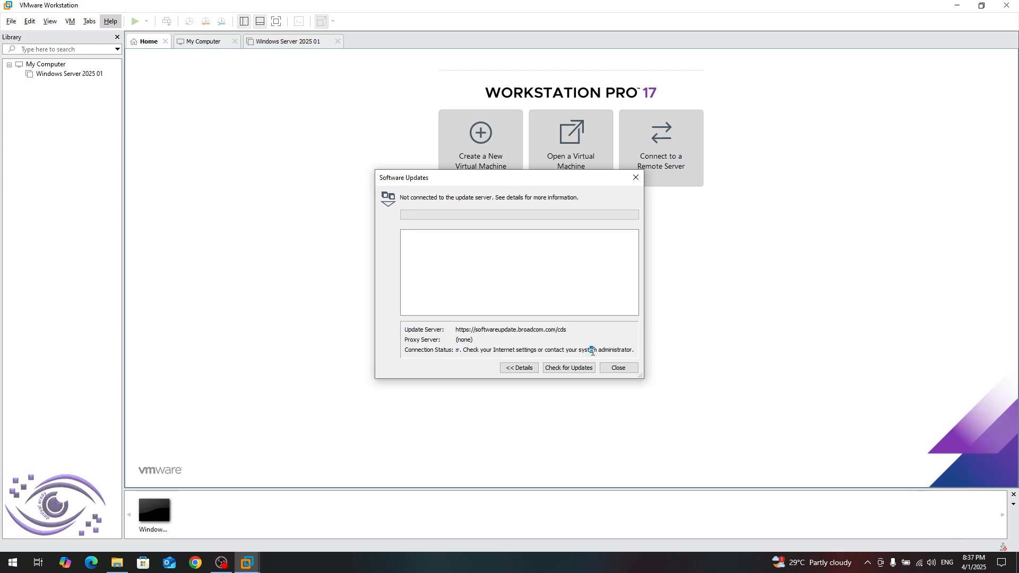
left_click(522, 350)
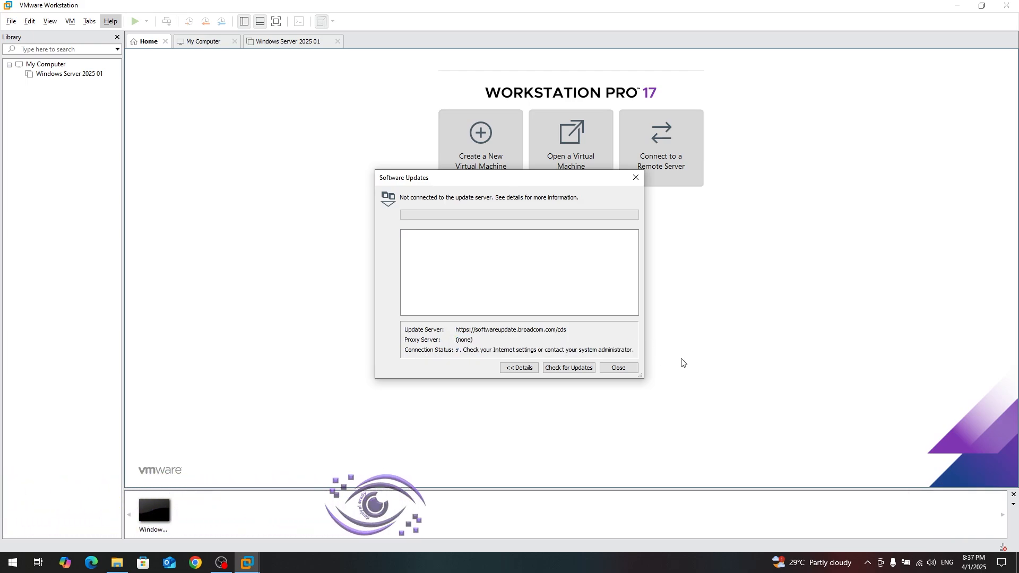
left_click(621, 369)
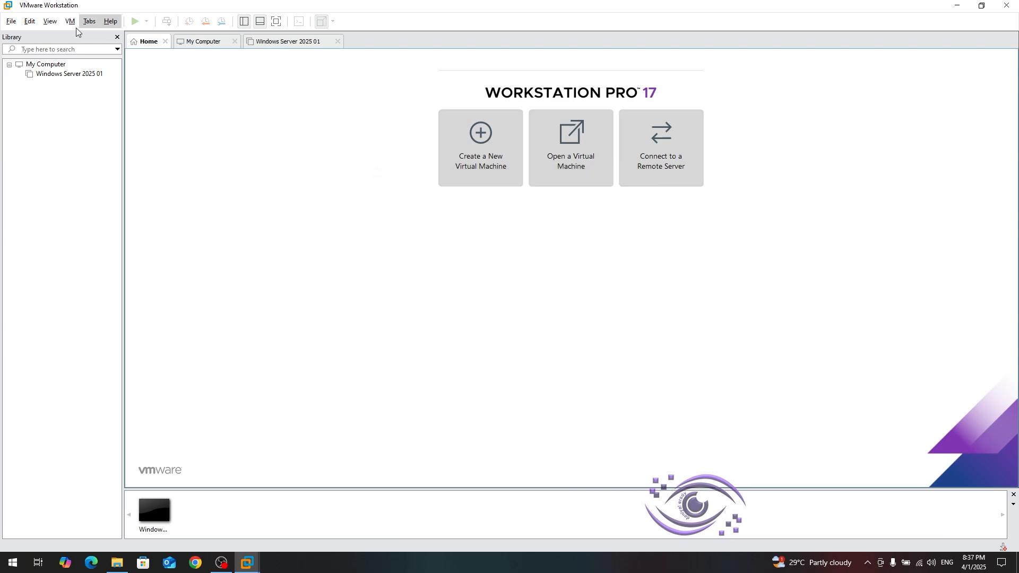
- Review the product version, host name, memory and host OS in the About VMware Workstation information, and close it
left_click(111, 21)
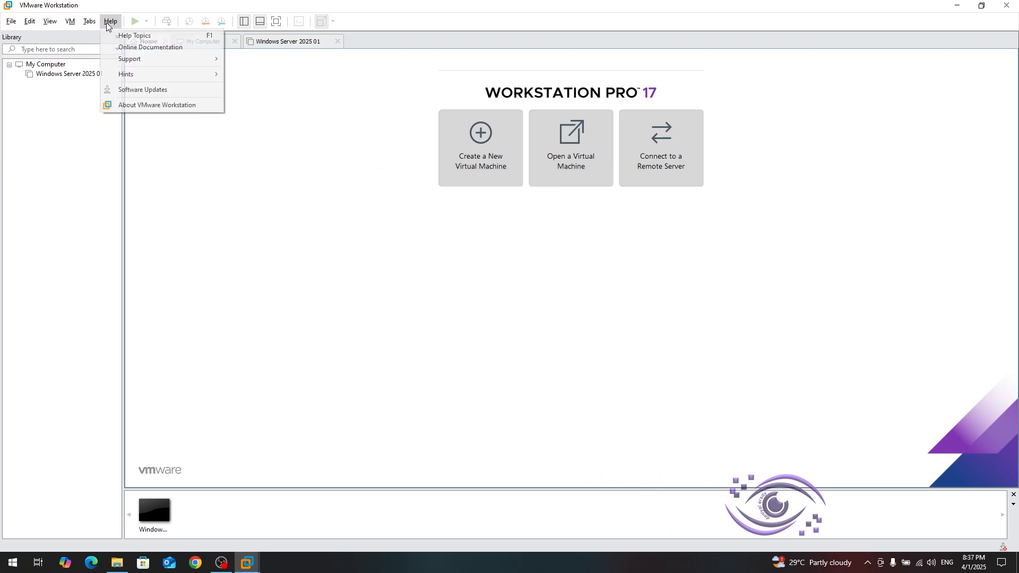
left_click(147, 109)
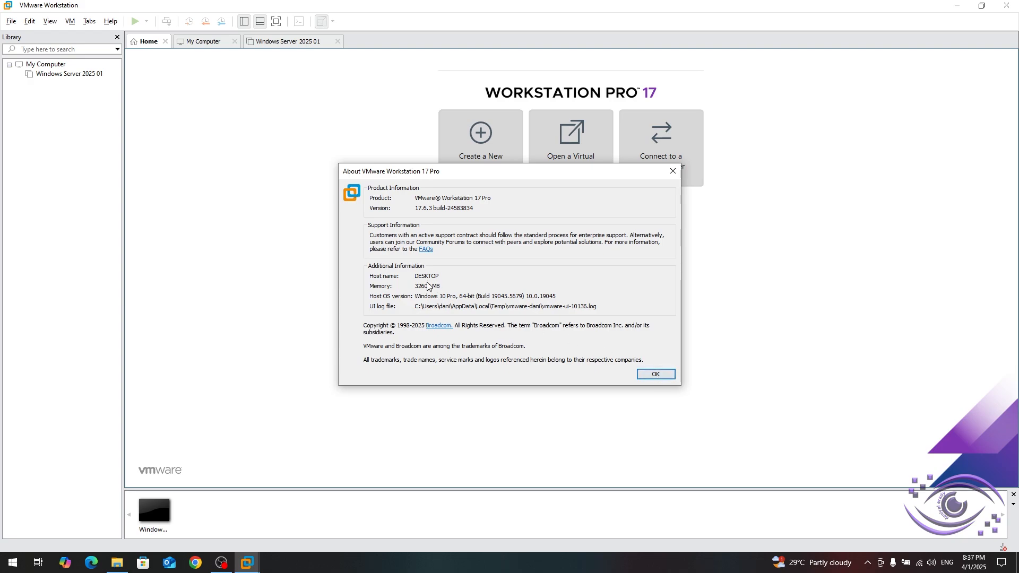
left_click_drag(440, 277, 400, 276)
left_click_drag(444, 285, 399, 287)
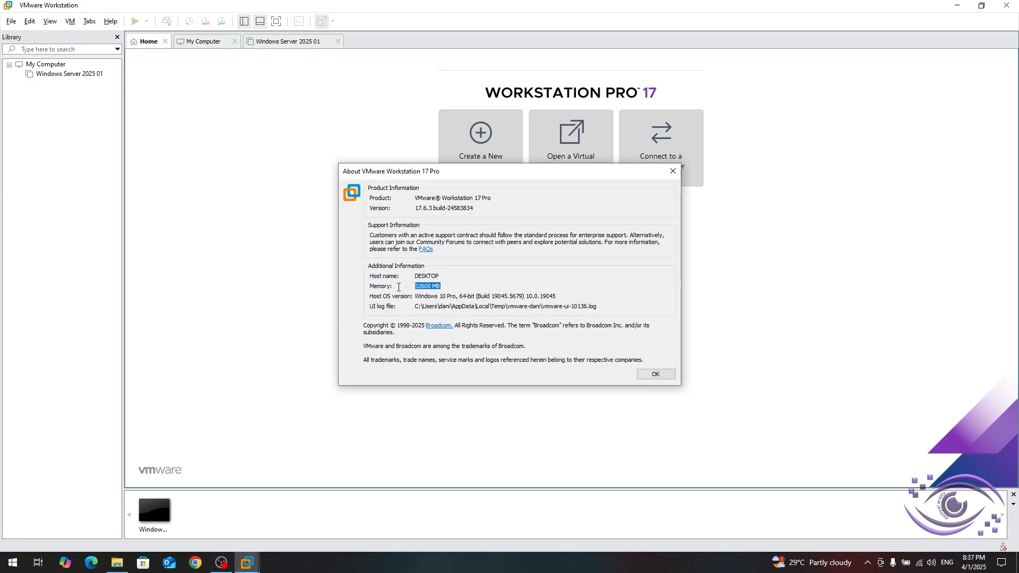
left_click(457, 295)
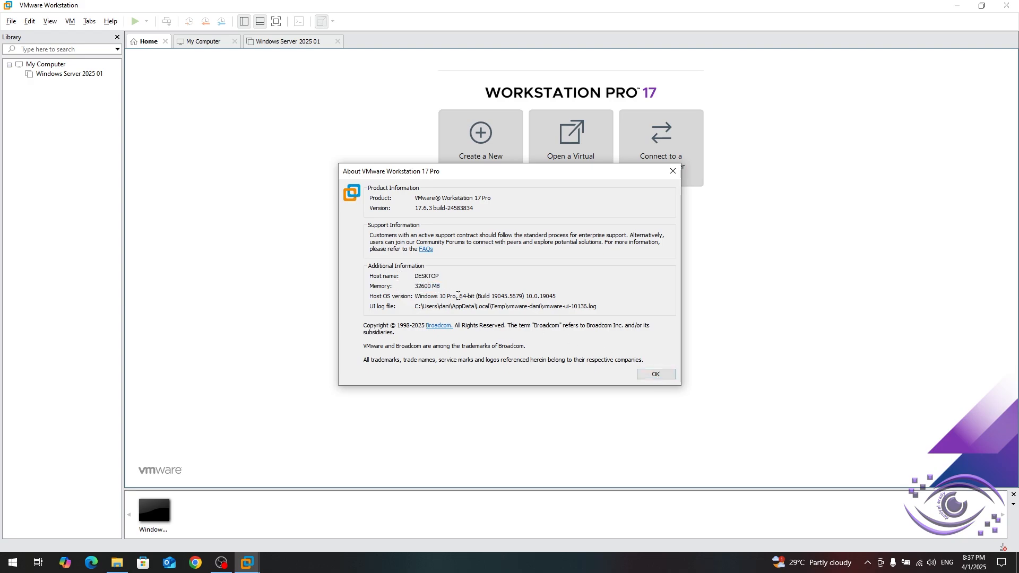
left_click(656, 375)
left_click(89, 21)
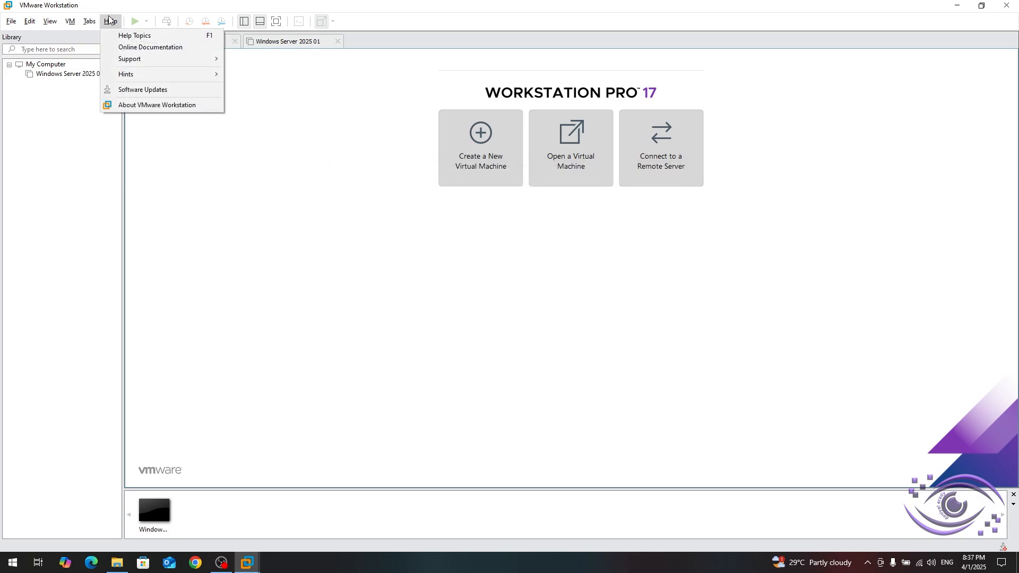
- Review the support options, open the VMware Workstation online community page, and close the browser window
mouse_move(133, 61)
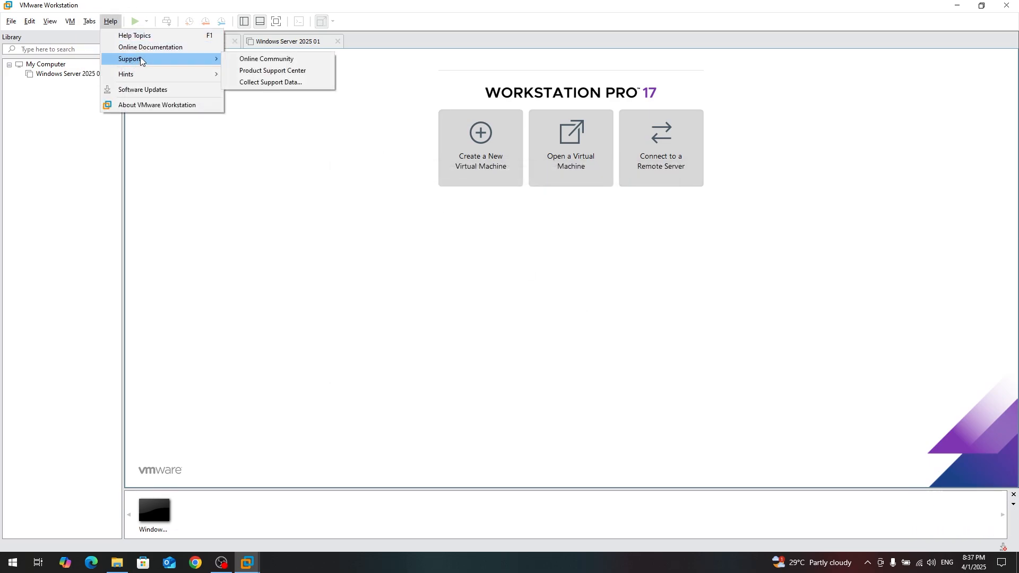
mouse_move(152, 76)
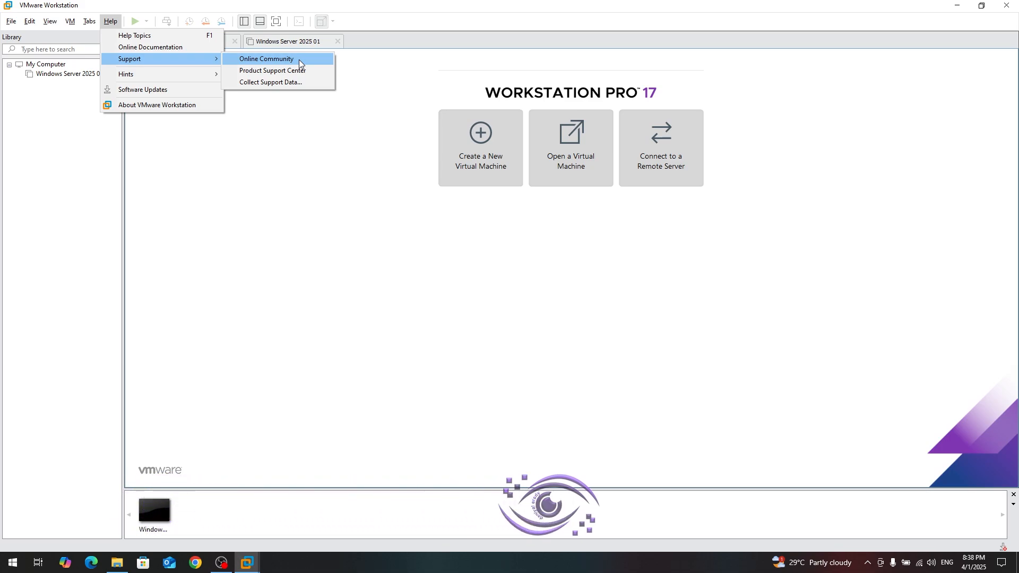
left_click(298, 59)
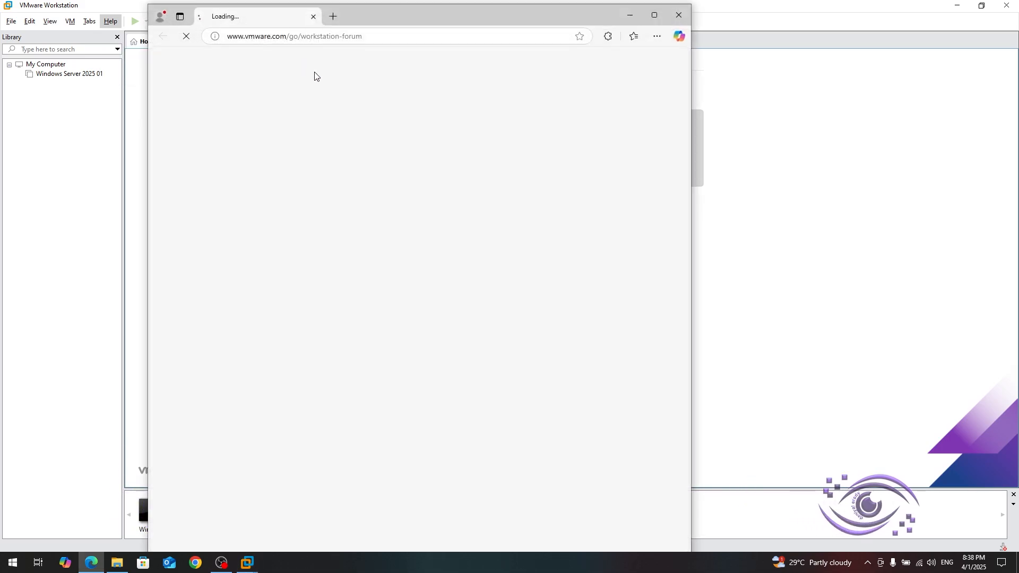
left_click_drag(403, 18, 589, 58)
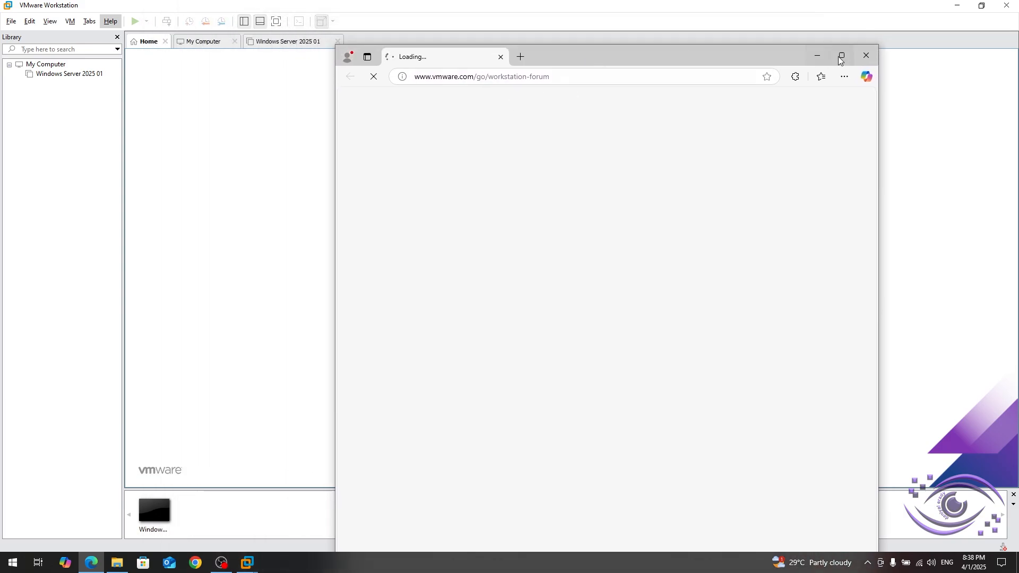
left_click(866, 55)
- Open the VMware Workstation help topics, look through the product categories on the Tech Docs Portal, and close the browser
left_click(110, 21)
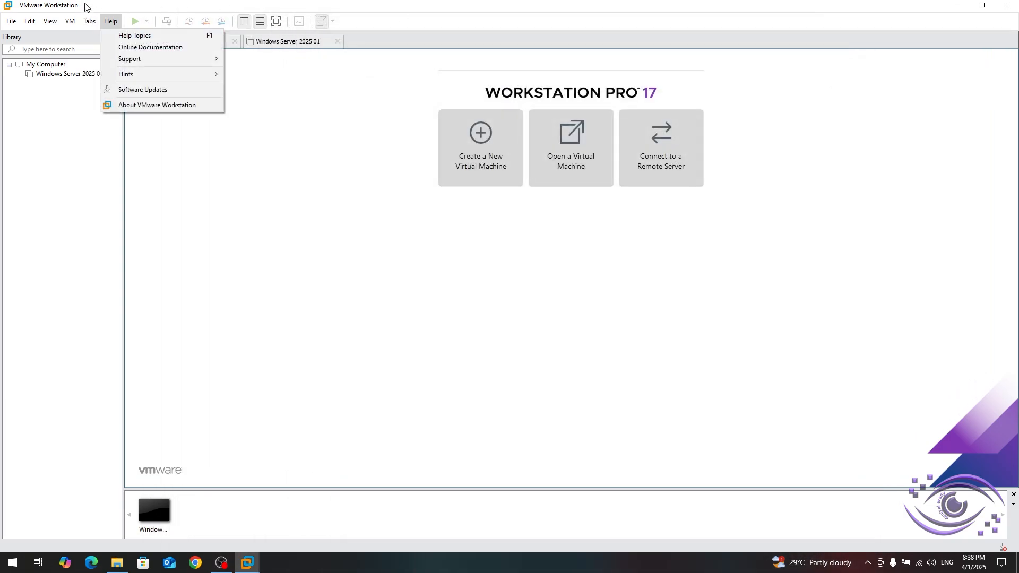
left_click(147, 36)
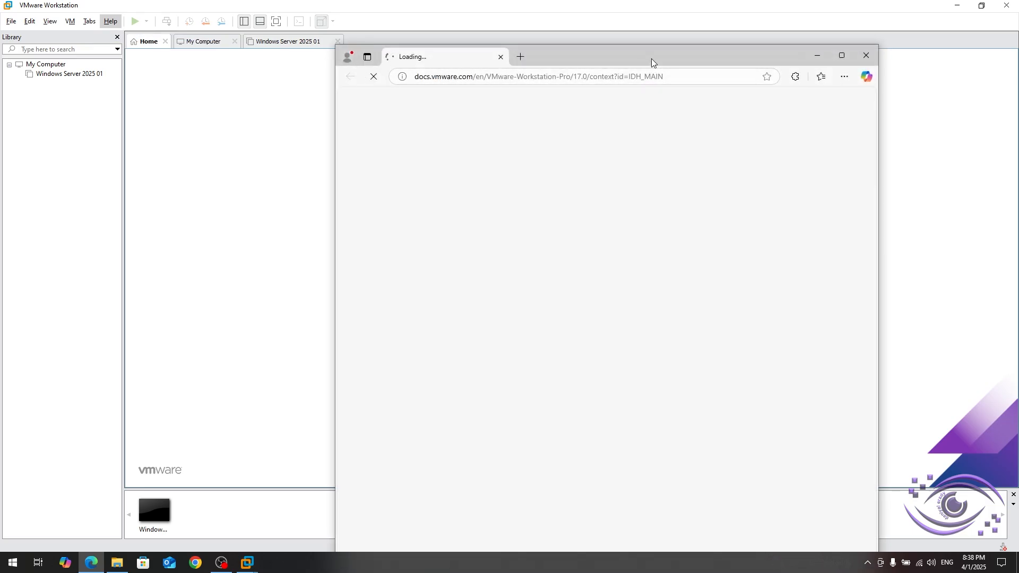
left_click_drag(651, 59, 667, 57)
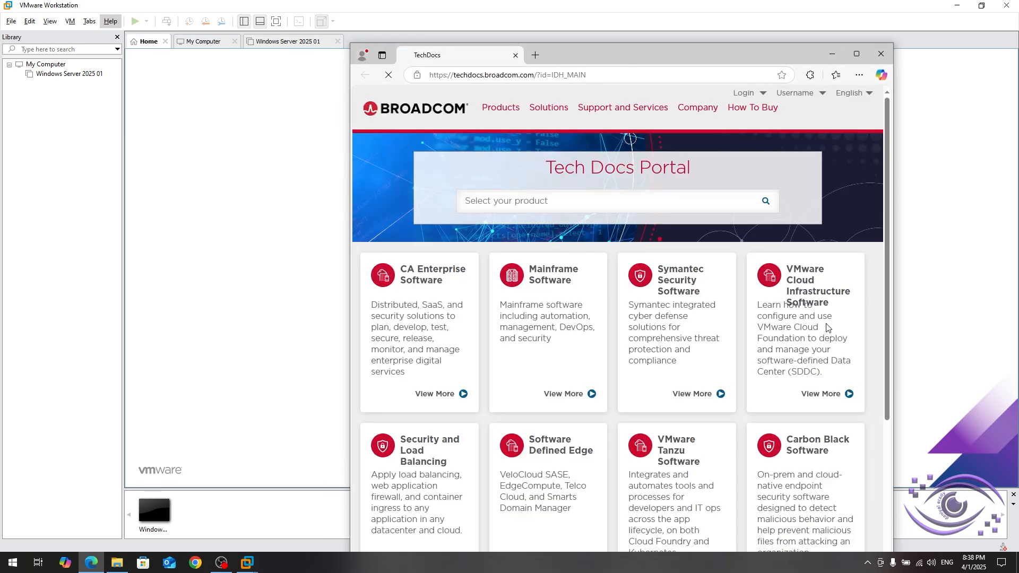
left_click_drag(890, 129, 883, 304)
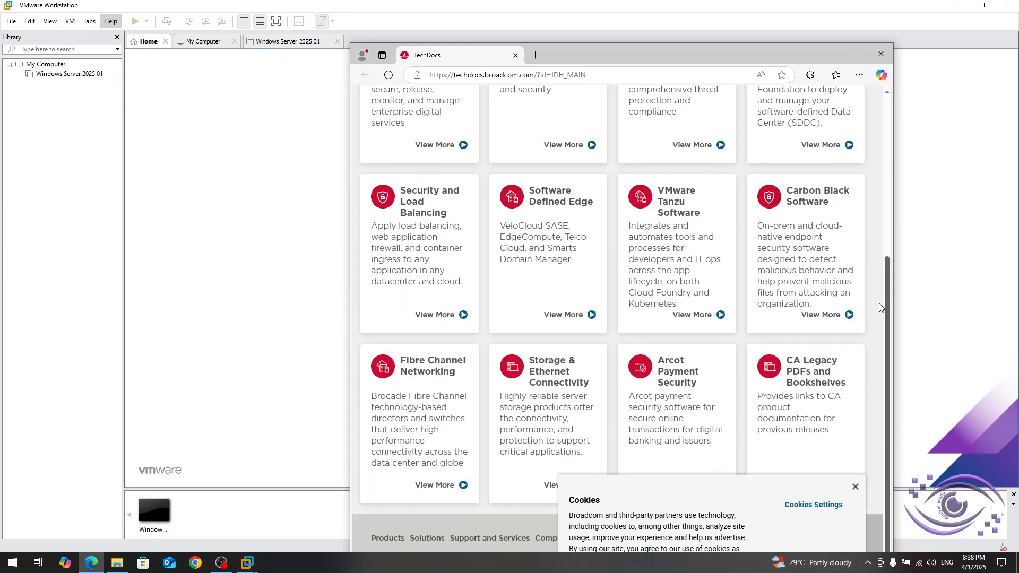
left_click(879, 55)
- Open the online documentation in the browser, return to VMware Workstation, and open the Product Support Center
left_click(110, 21)
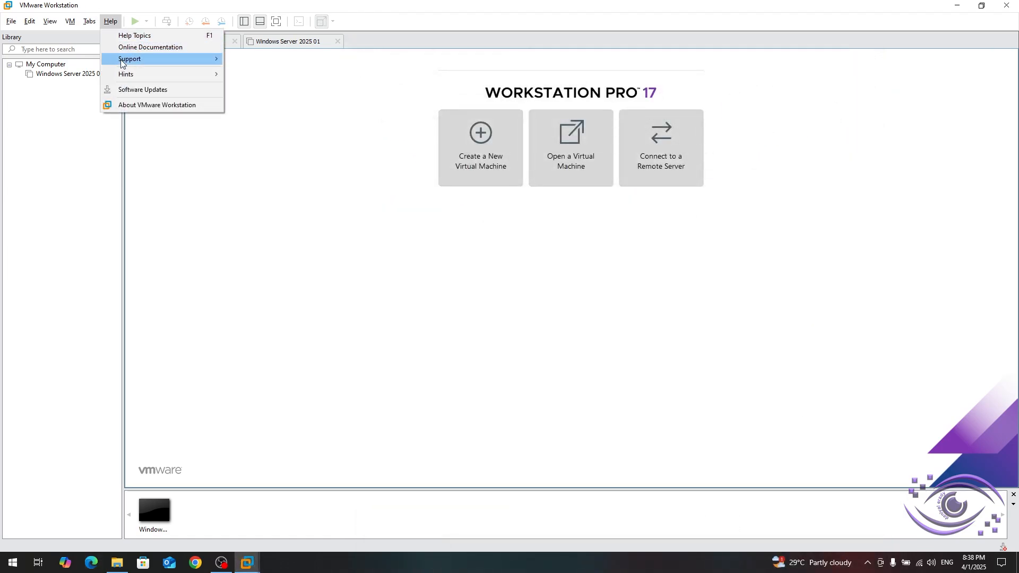
left_click(133, 47)
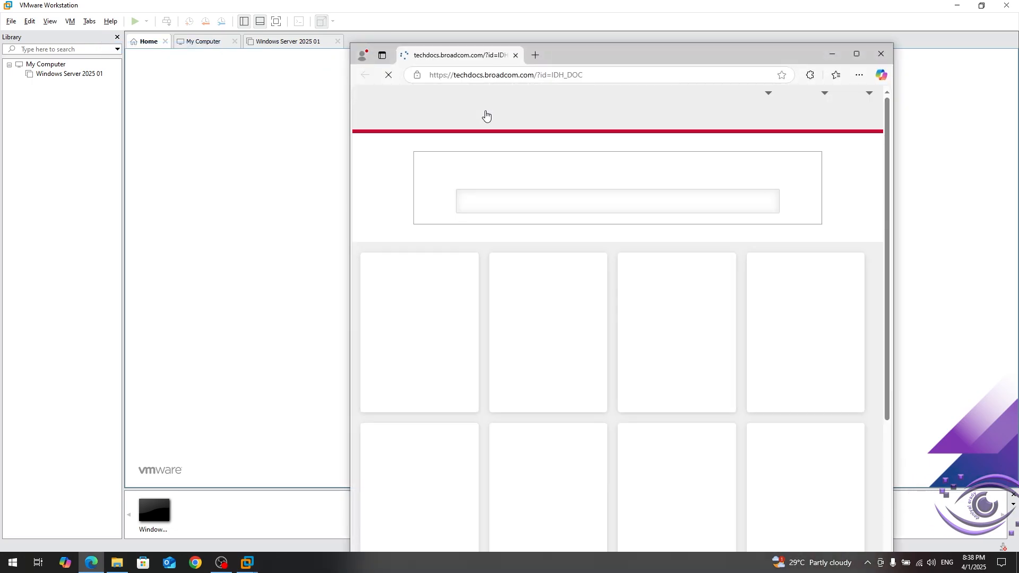
left_click(111, 21)
mouse_move(204, 57)
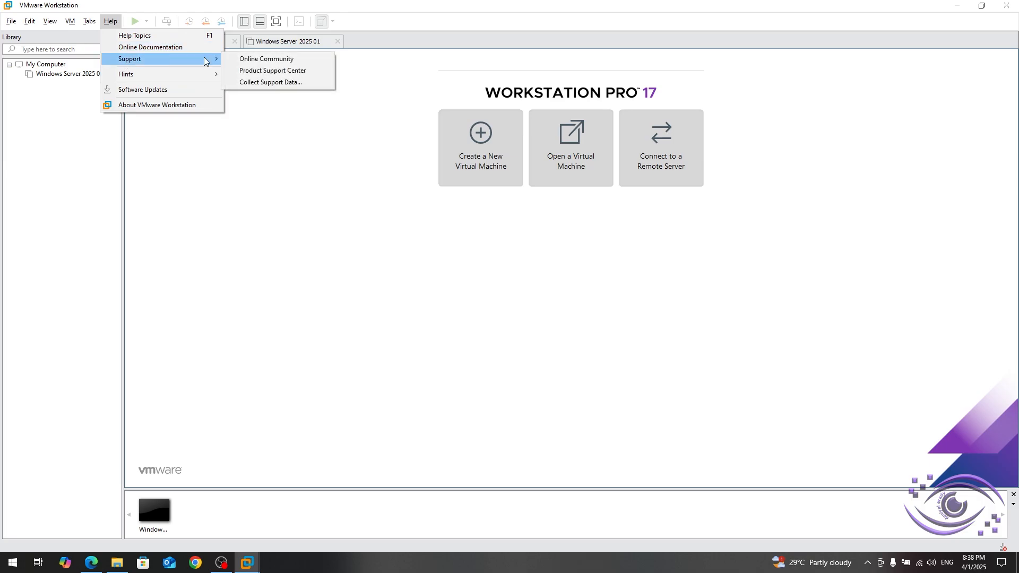
left_click(319, 70)
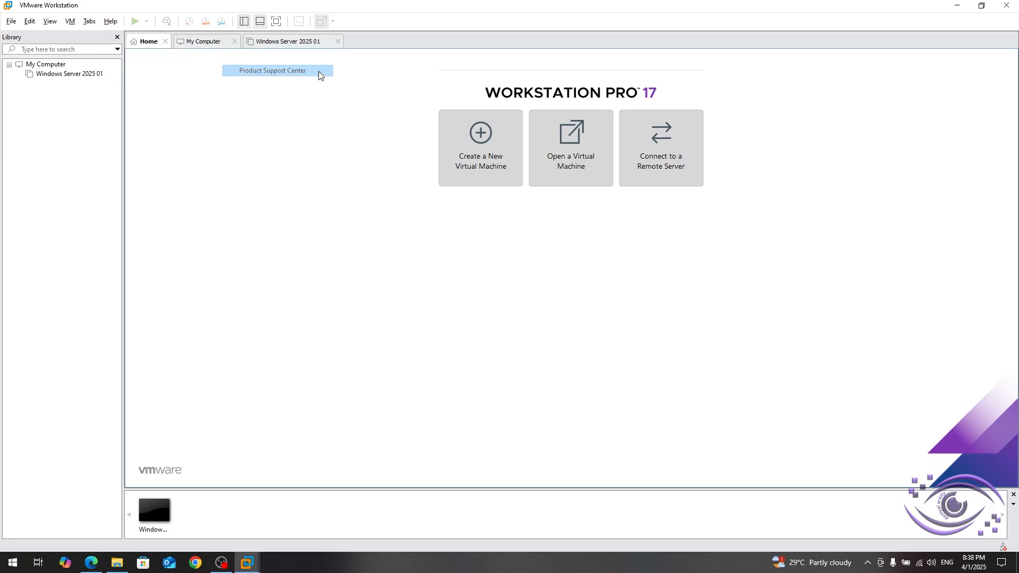
left_click(92, 23)
- Try collecting support data for Windows Server 2025 01, cancel saving the zip archive, and cancel the support data collection
left_click(110, 21)
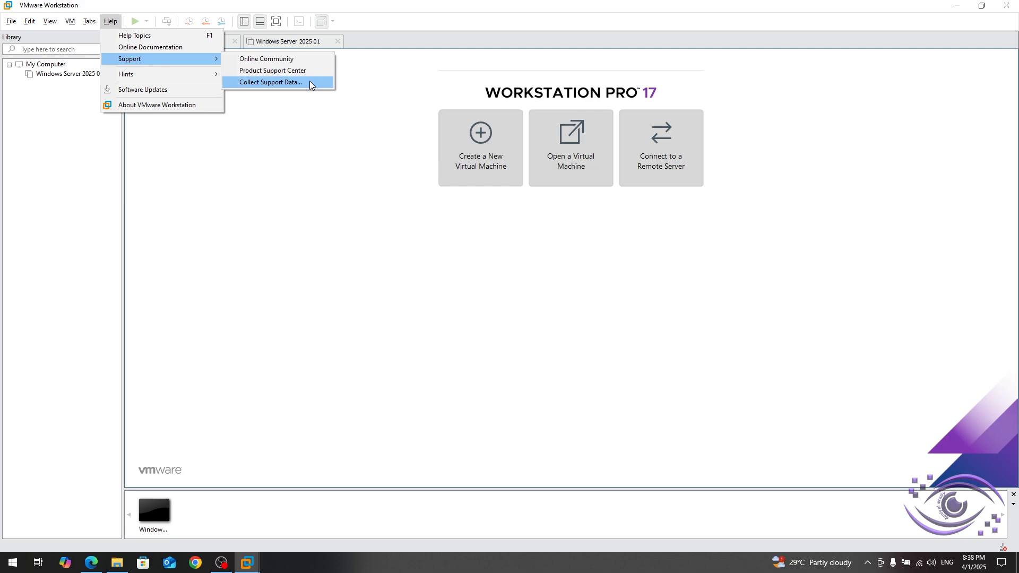
left_click(310, 83)
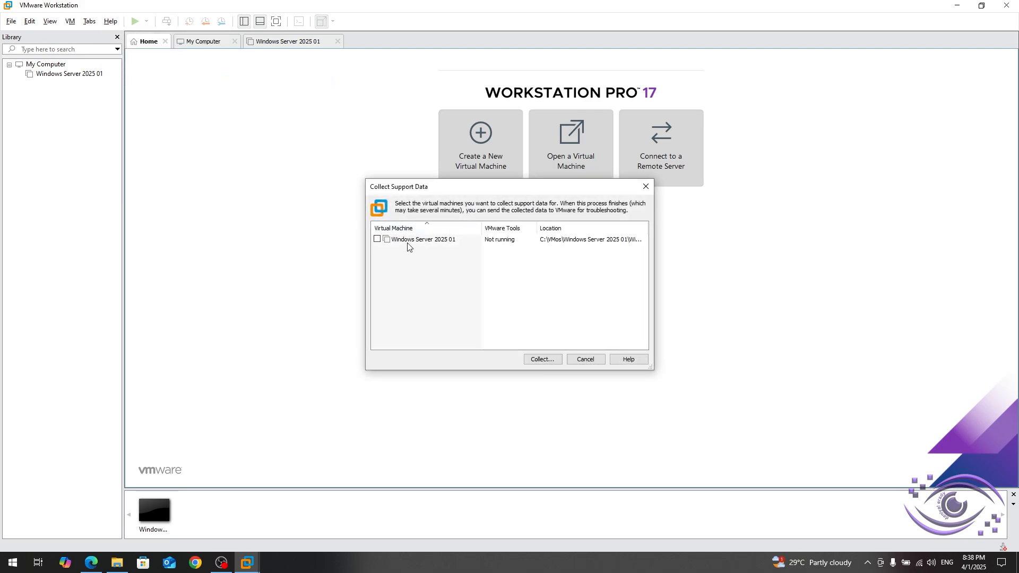
left_click(460, 242)
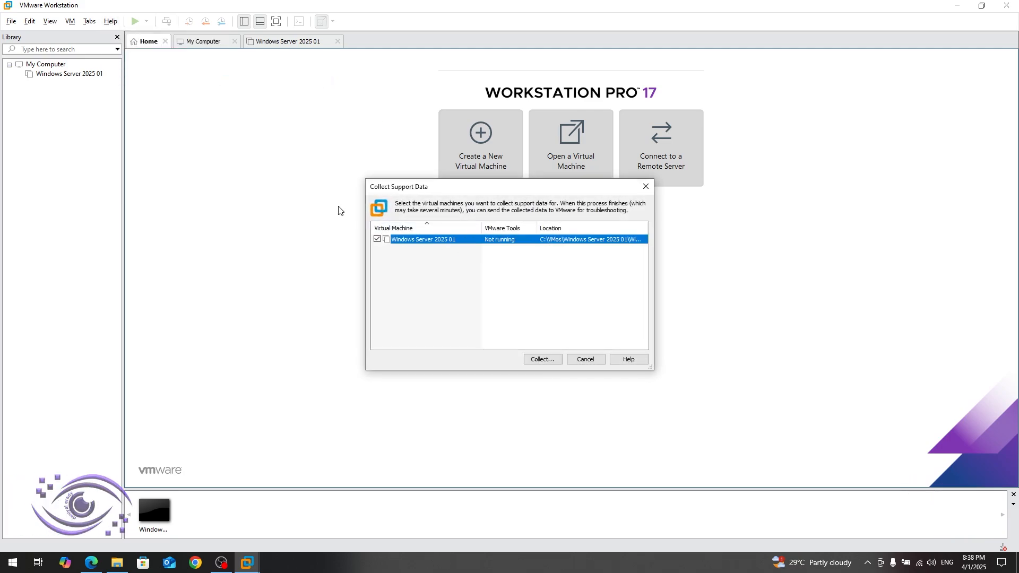
left_click_drag(393, 187, 267, 201)
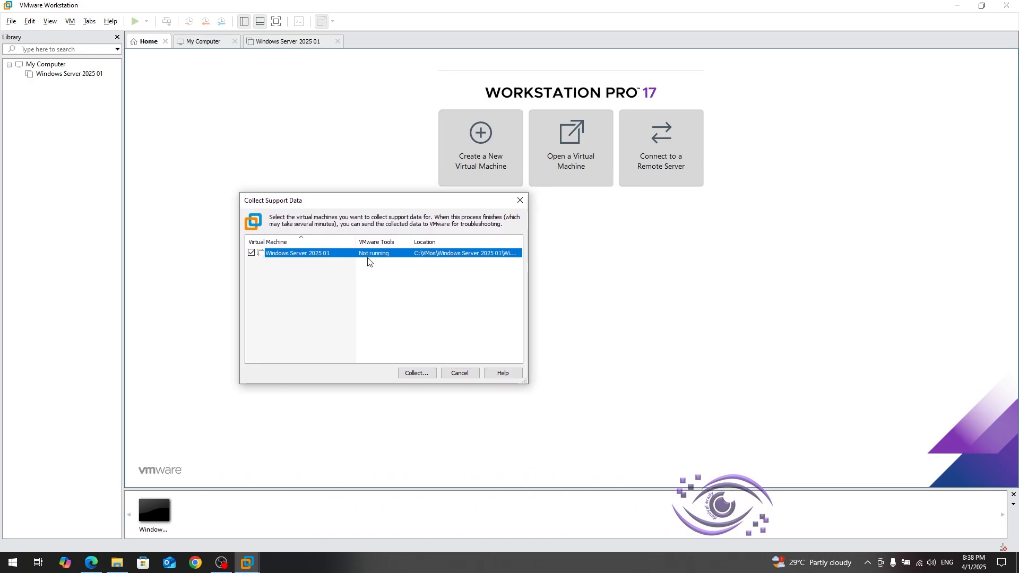
left_click(417, 374)
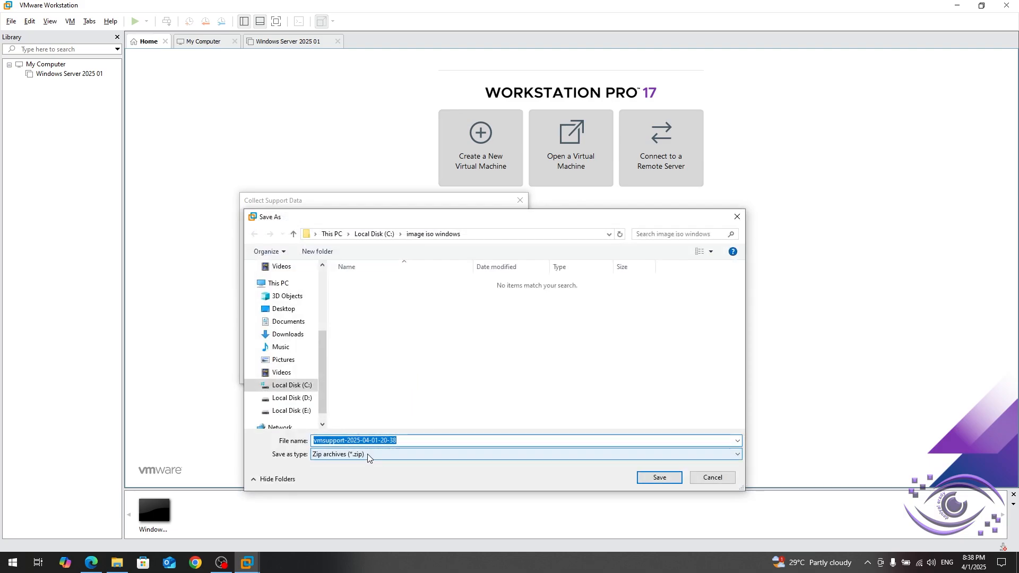
left_click(730, 481)
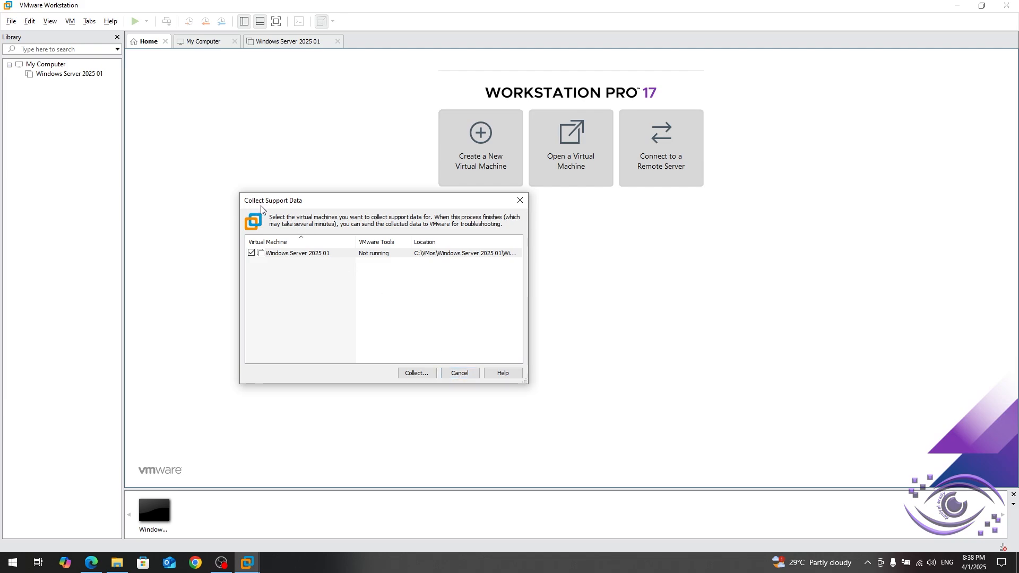
left_click_drag(356, 206, 277, 178)
left_click(229, 229)
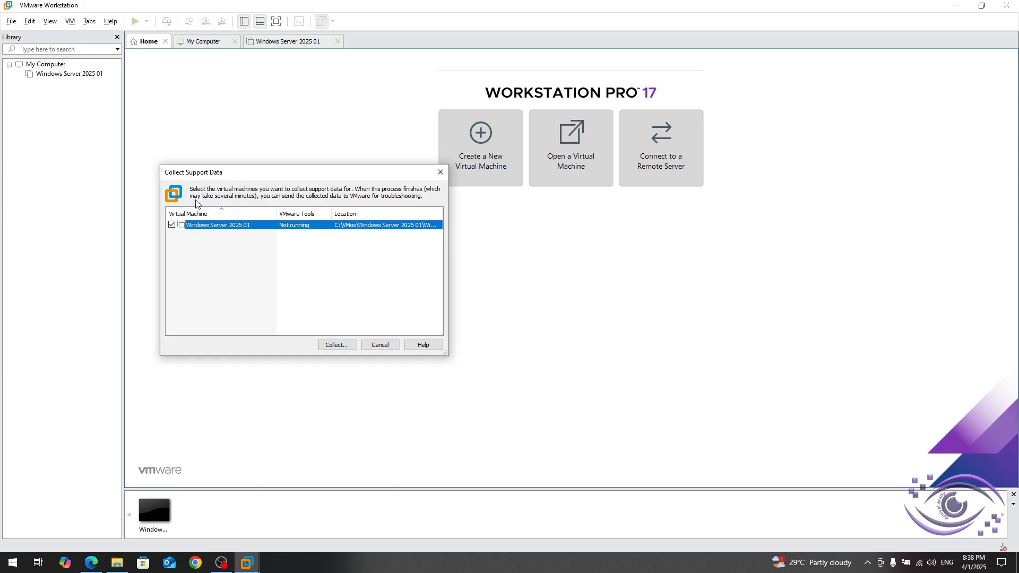
left_click_drag(301, 174, 315, 167)
left_click(398, 341)
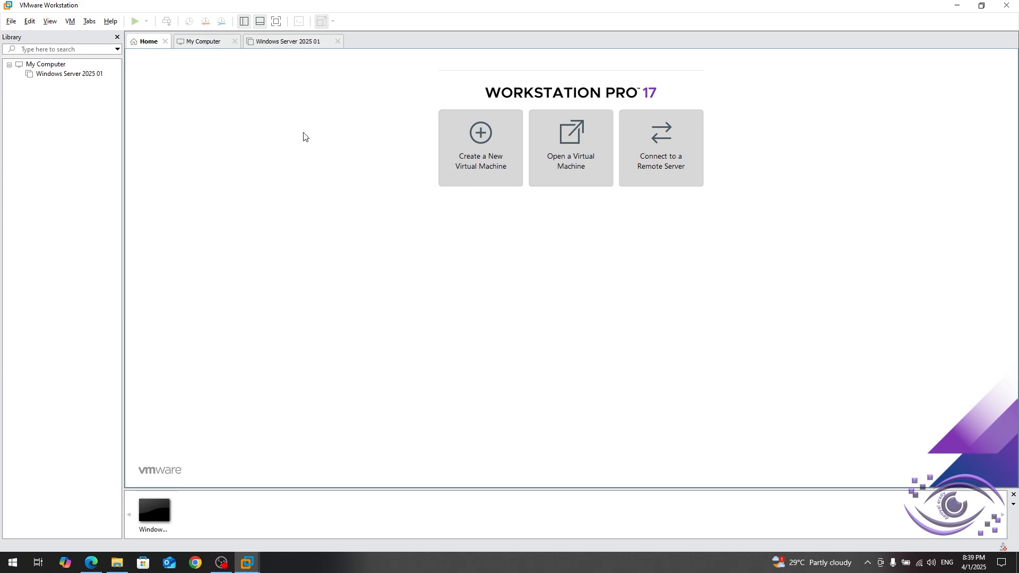
left_click(111, 21)
mouse_move(126, 60)
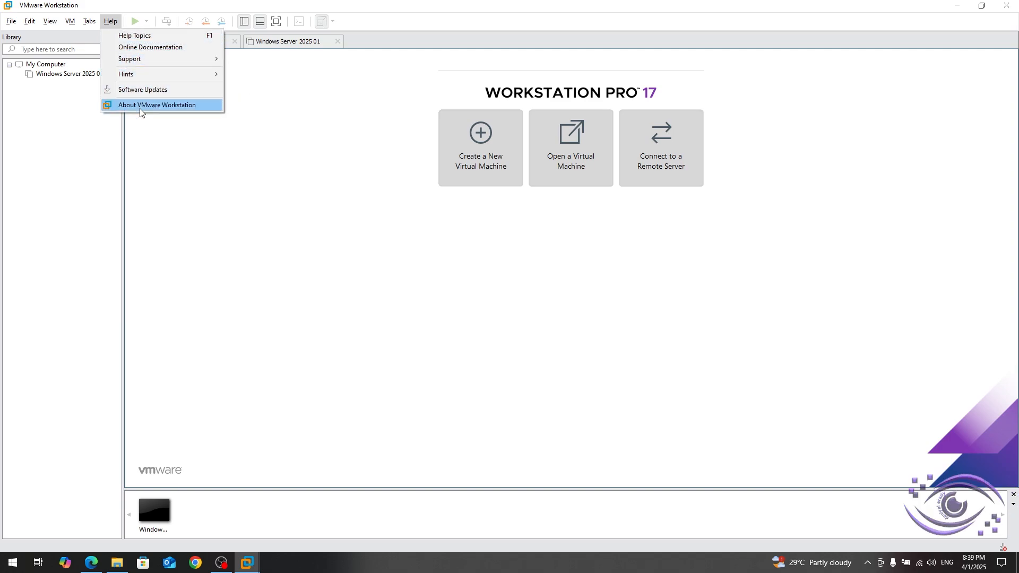
mouse_move(184, 60)
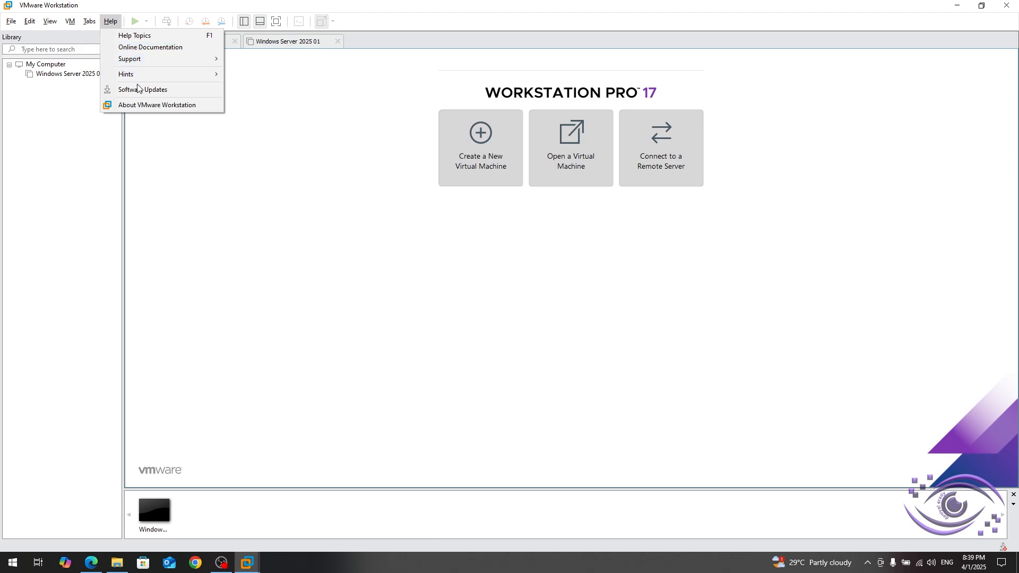
left_click(83, 172)
- View the Windows Server 2025 01 virtual machine's summary, and switch to the My Computer overview
mouse_move(247, 563)
left_click(368, 519)
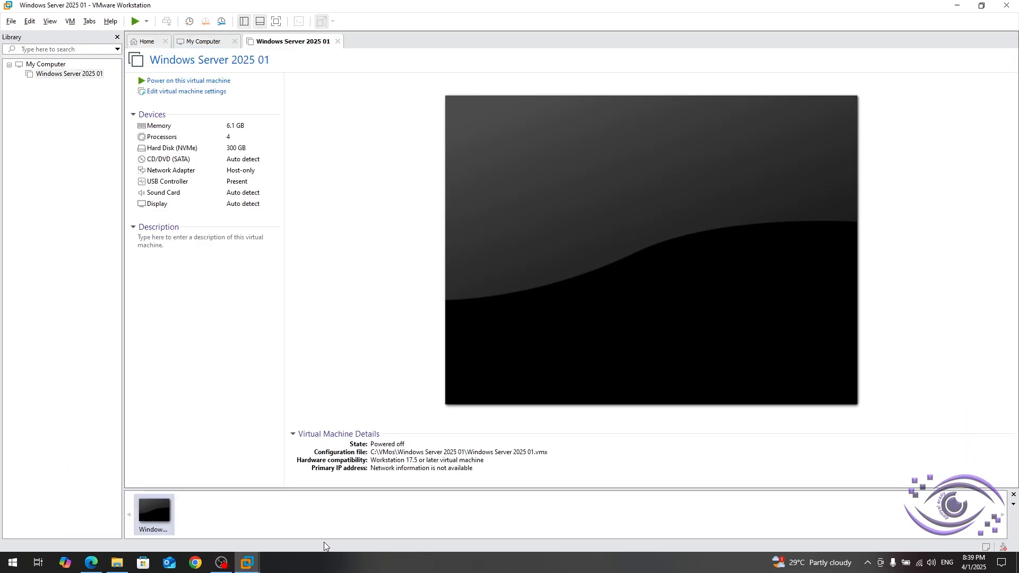
left_click(223, 533)
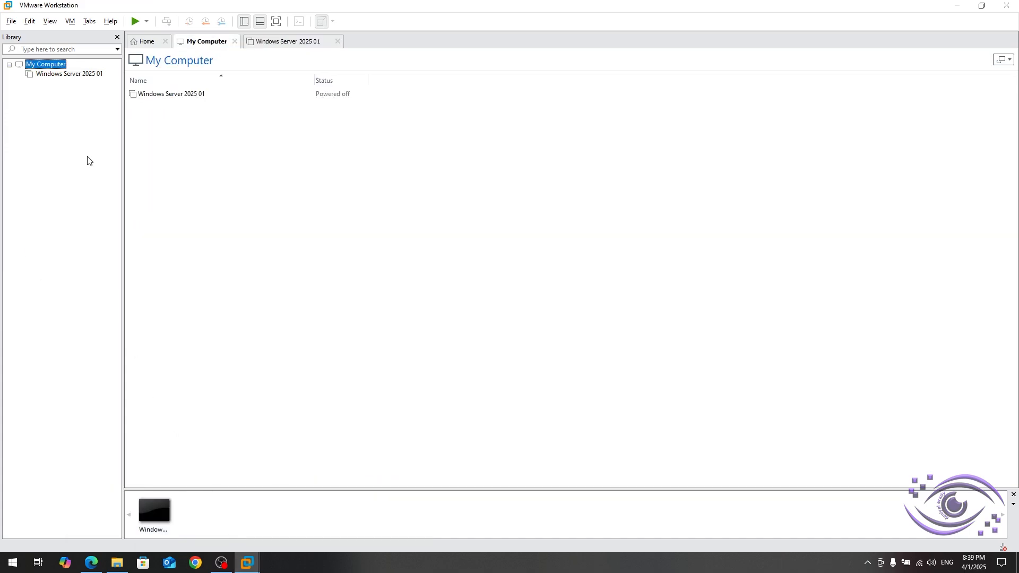
left_click(70, 21)
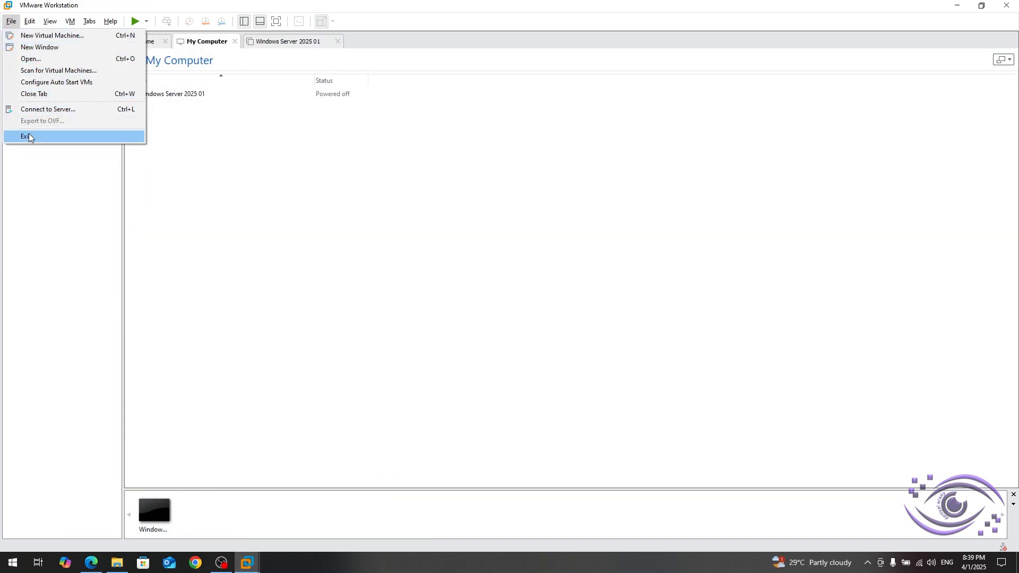
key("Escape")
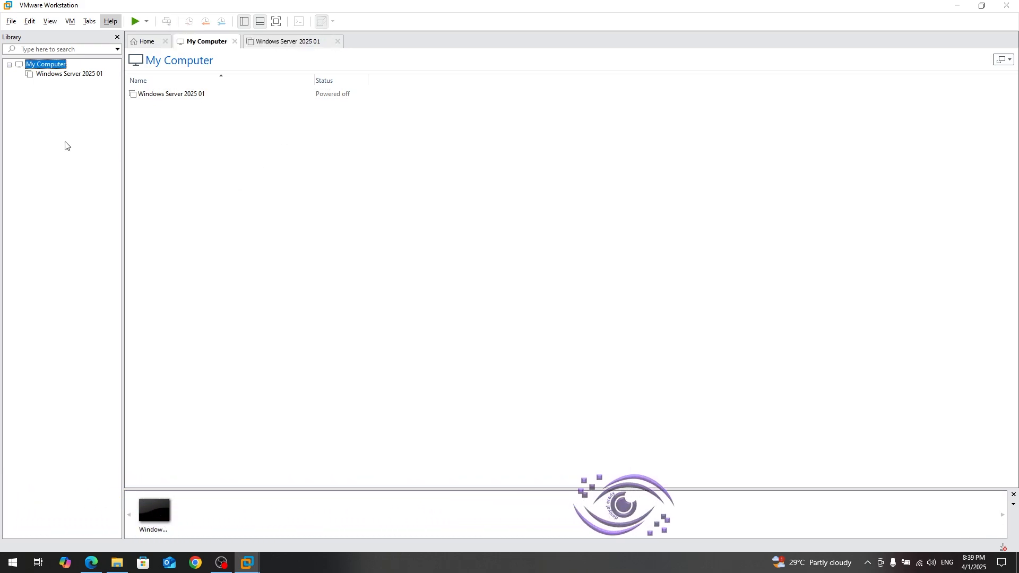
left_click(13, 21)
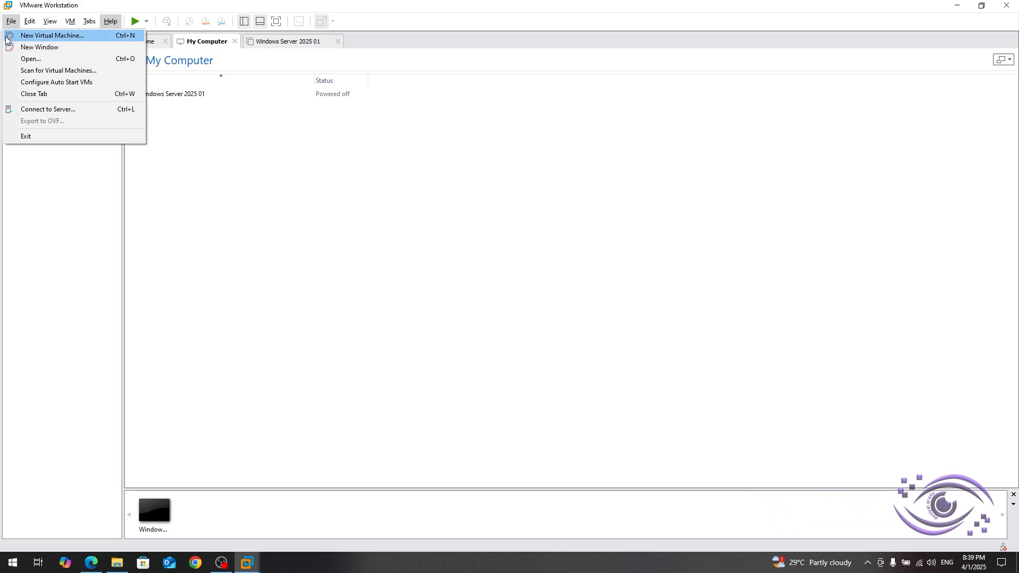
left_click(367, 313)
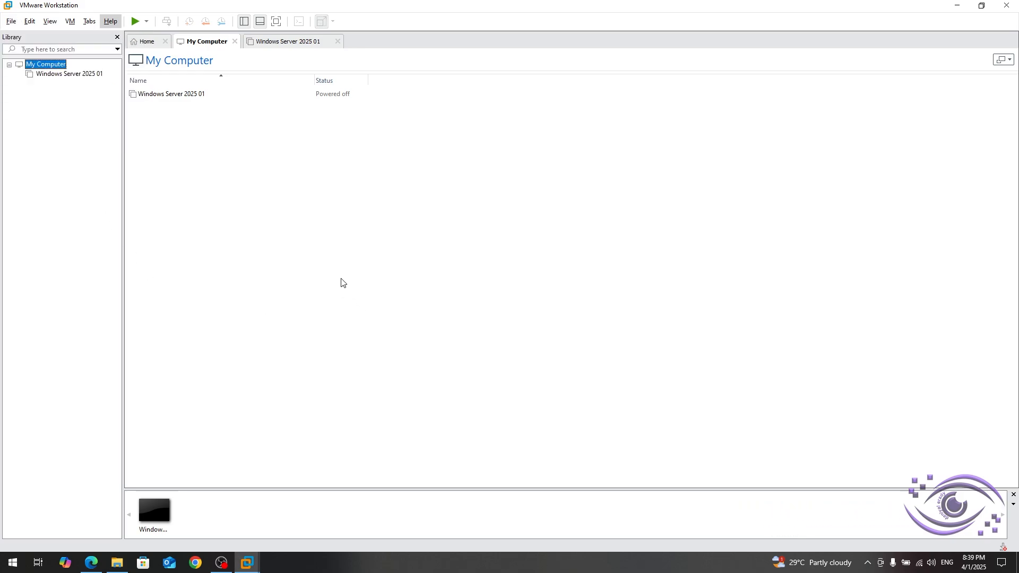